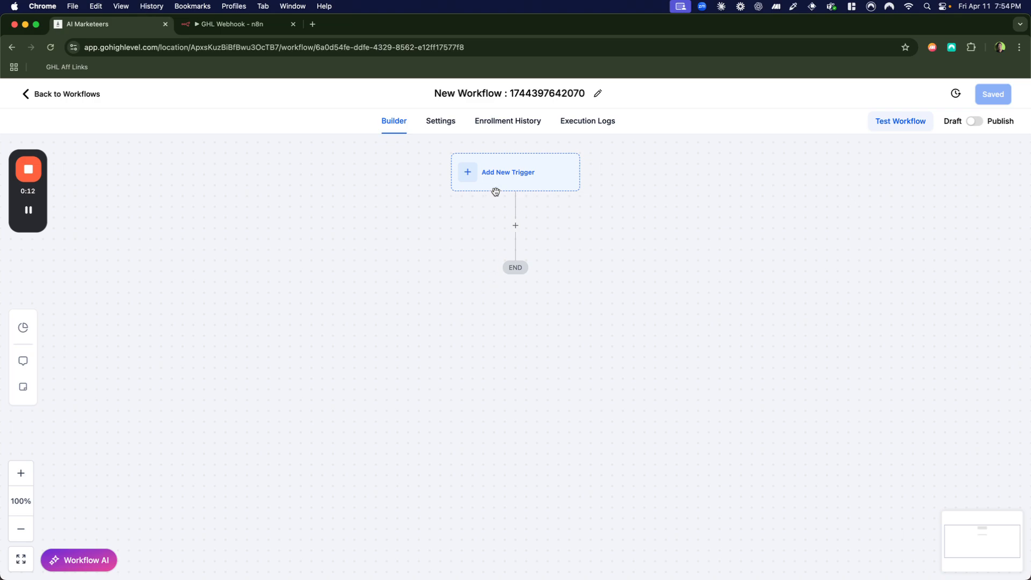
Step: Examine the list of available actions for a new step below the trigger, from Contact through Certificates
click(518, 231)
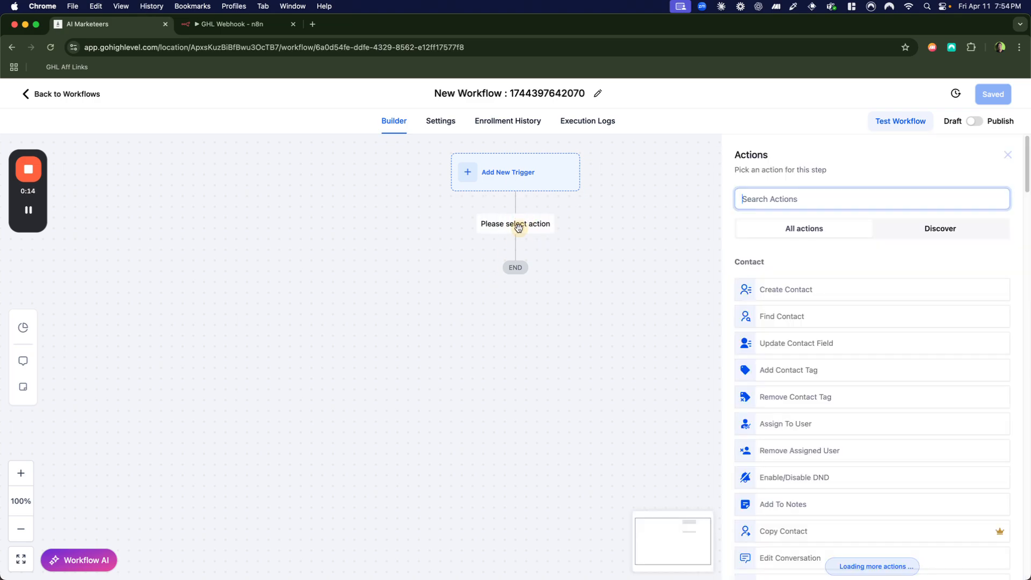
scroll(833, 326, down, 5)
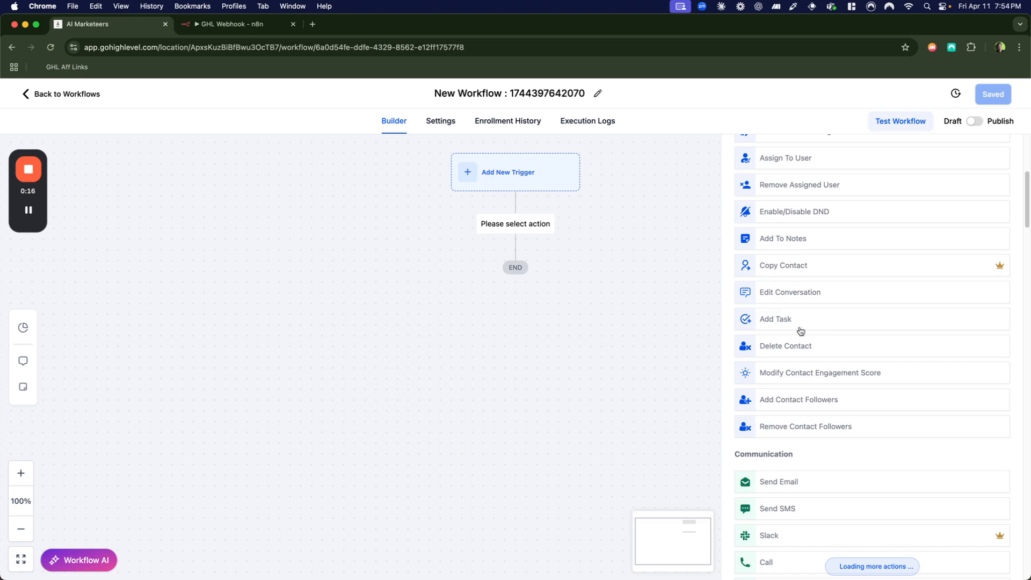
scroll(801, 331, up, 5)
scroll(802, 331, down, 20)
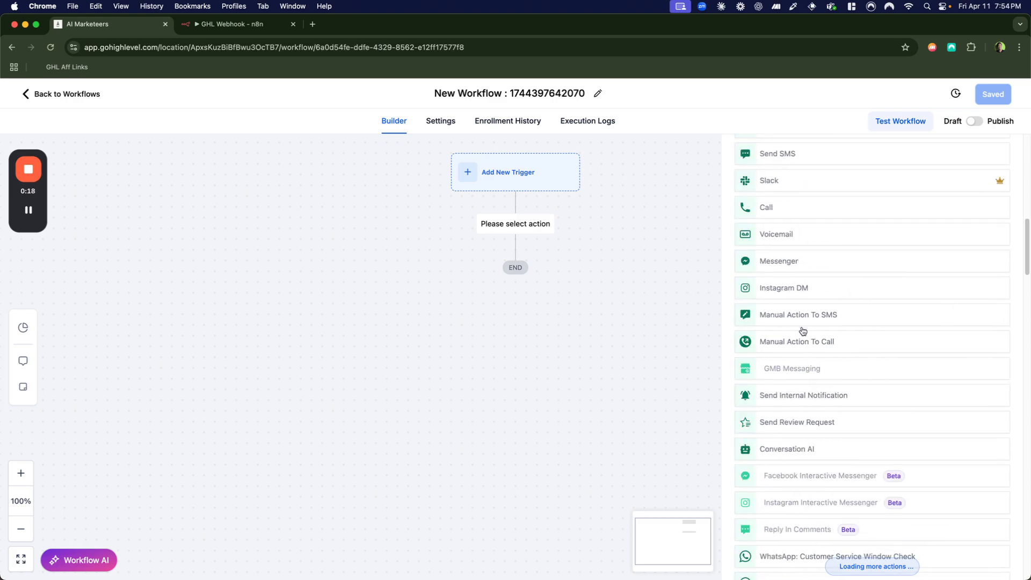
scroll(803, 329, down, 3)
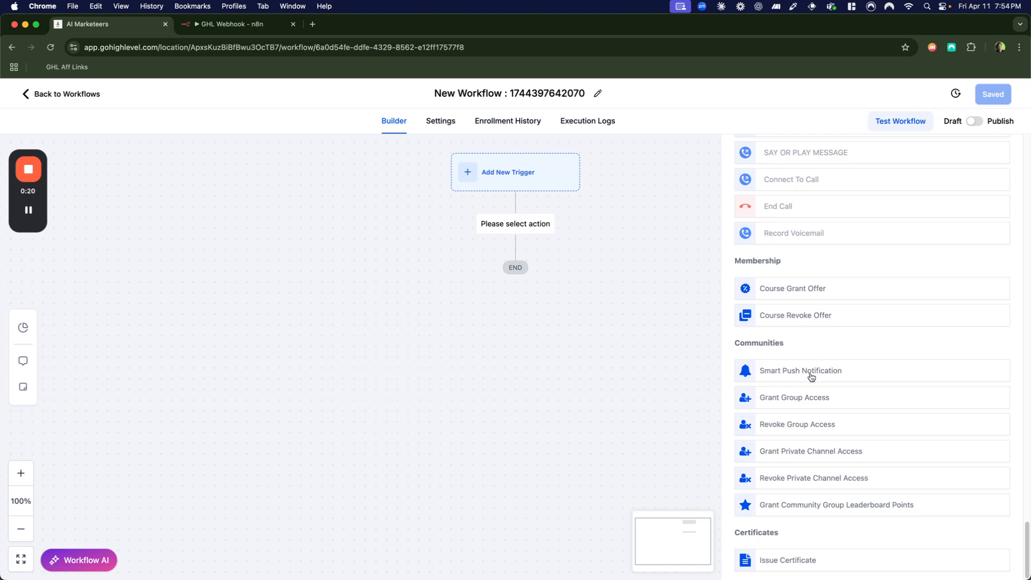
scroll(810, 385, up, 10)
scroll(813, 384, up, 10)
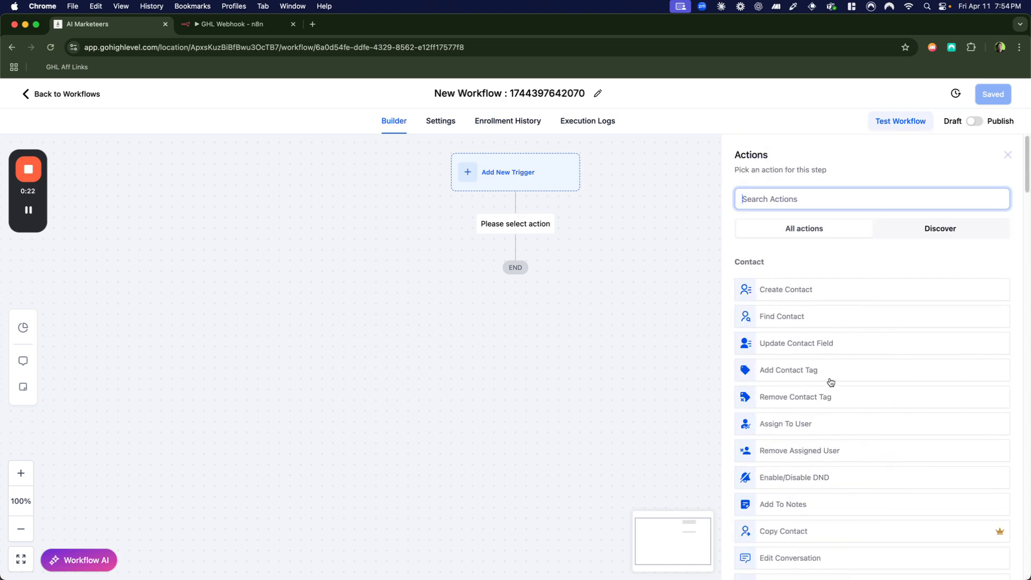
scroll(823, 390, down, 2)
scroll(823, 391, down, 3)
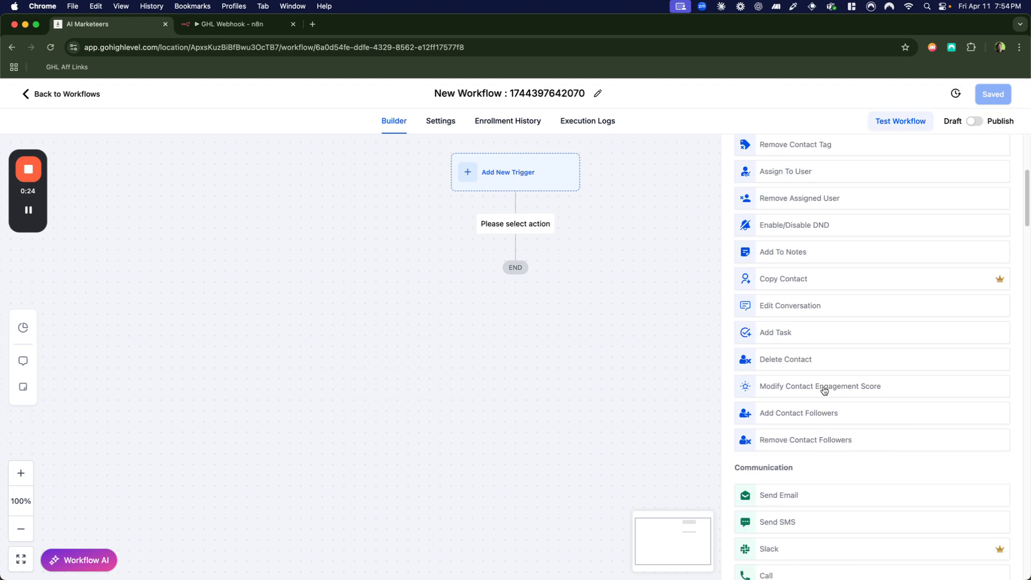
scroll(823, 390, down, 7)
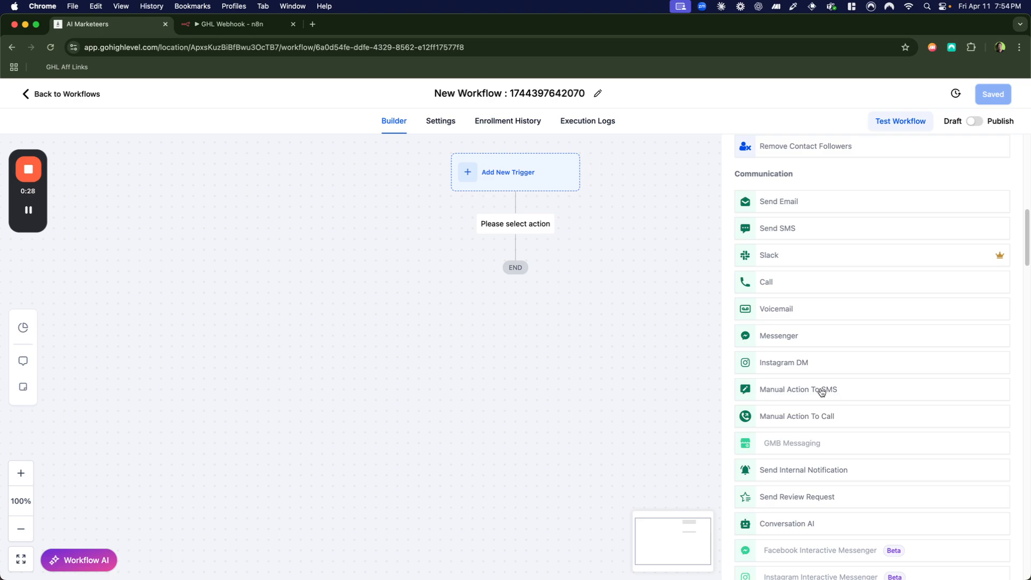
scroll(822, 392, up, 1)
scroll(815, 396, down, 6)
scroll(815, 395, up, 10)
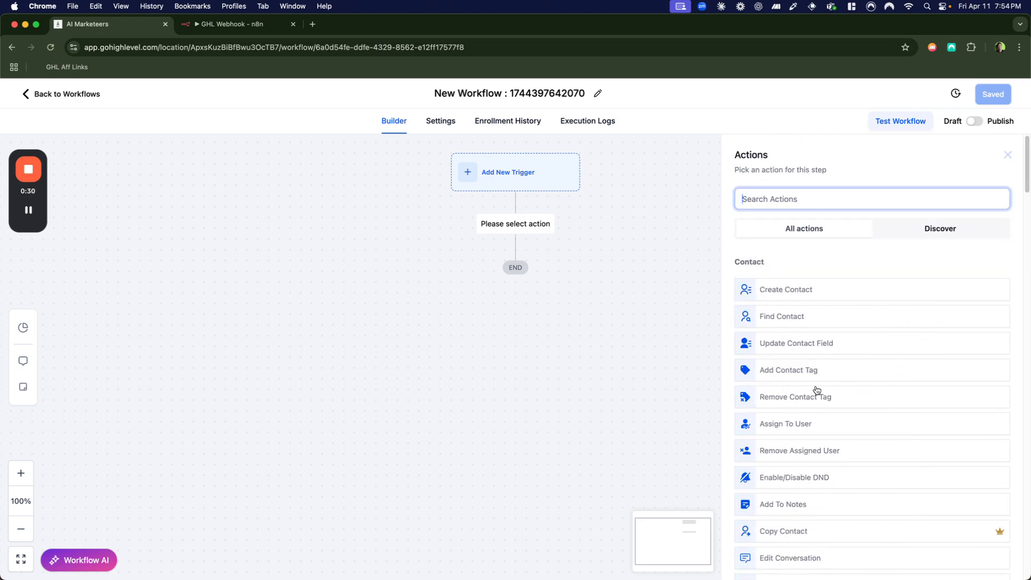
Step: Search the actions for "ai" and inspect the model options of GPT Powered By OpenAI without adding it
click(799, 196)
text(a)
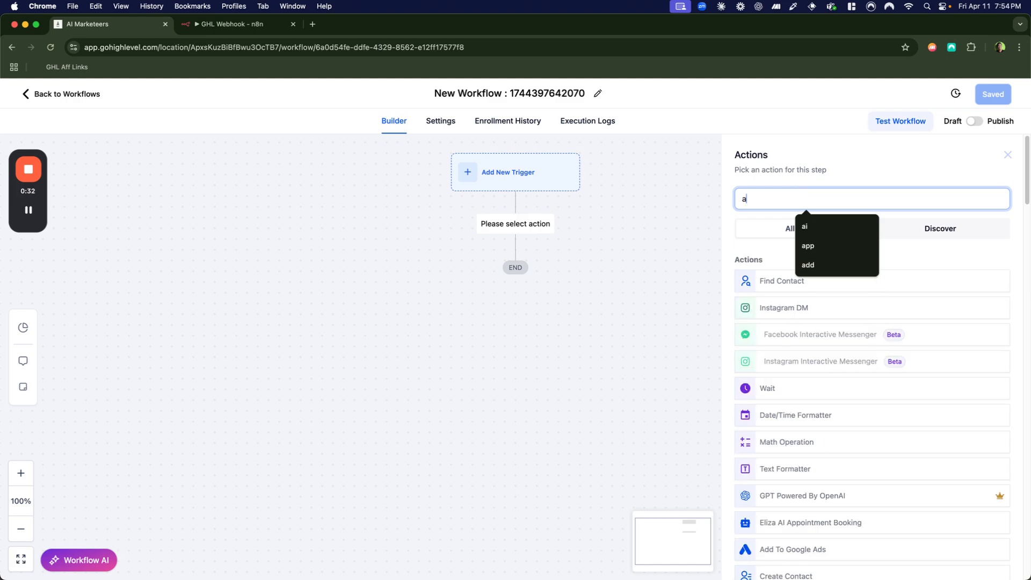
text(i)
click(803, 283)
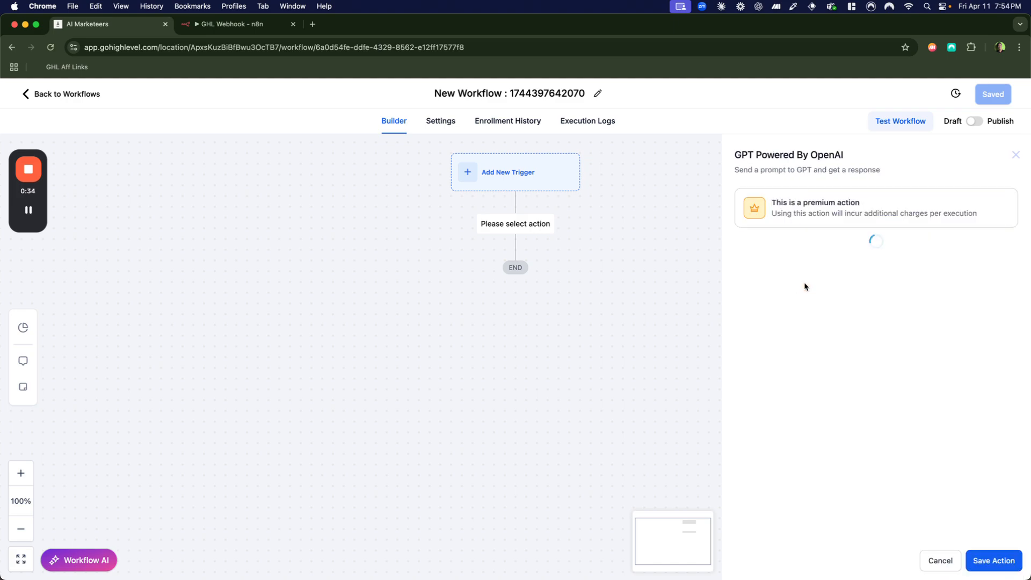
click(799, 301)
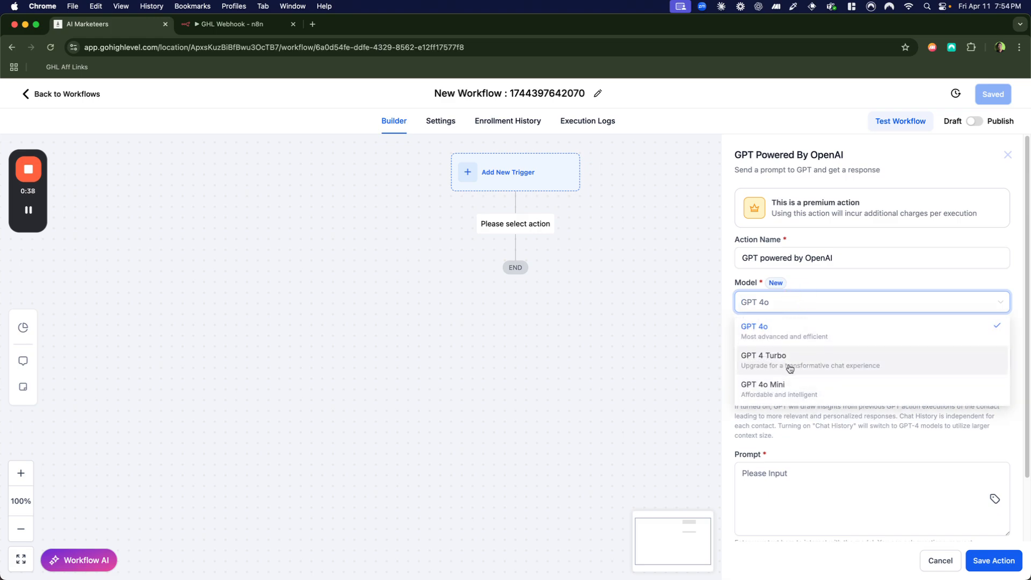
click(679, 319)
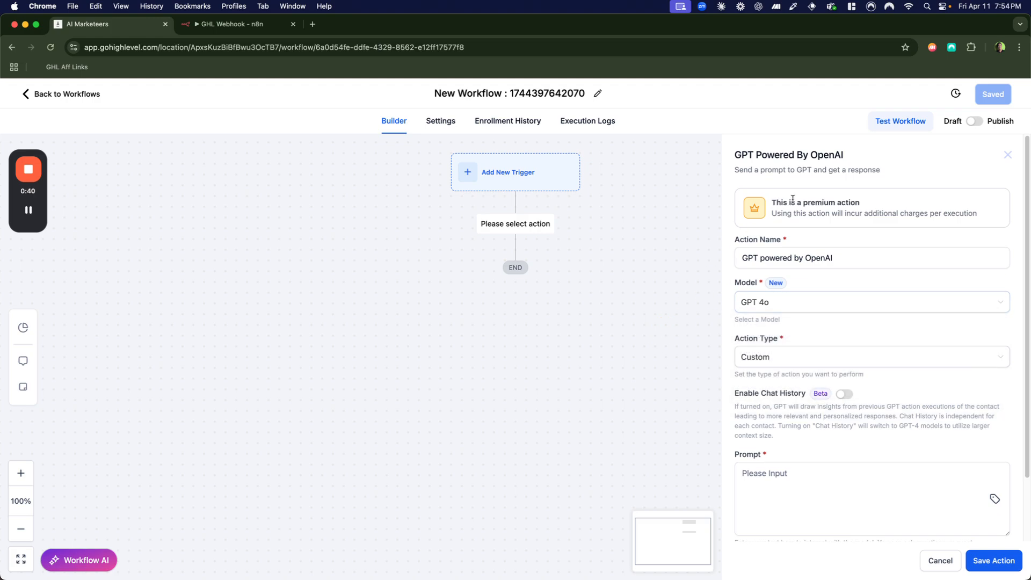
click(1007, 156)
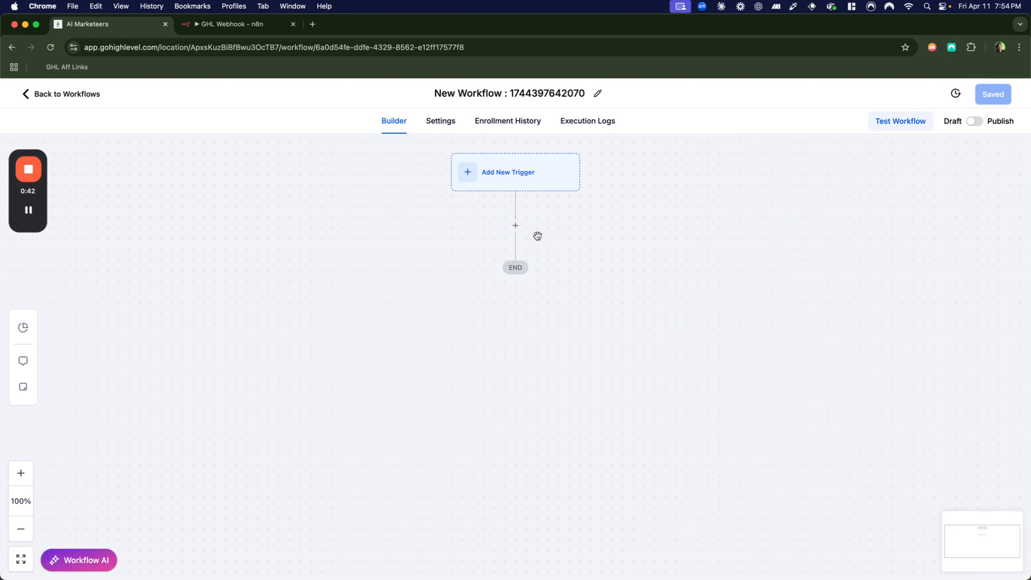
Step: Search the workflow actions for "claude" and clear the search
click(519, 227)
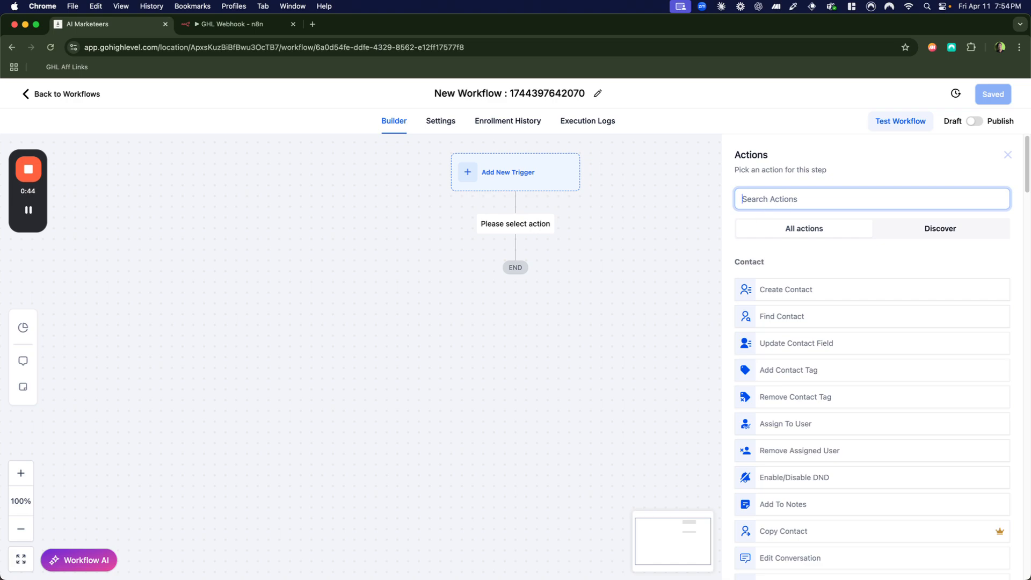
text(claude)
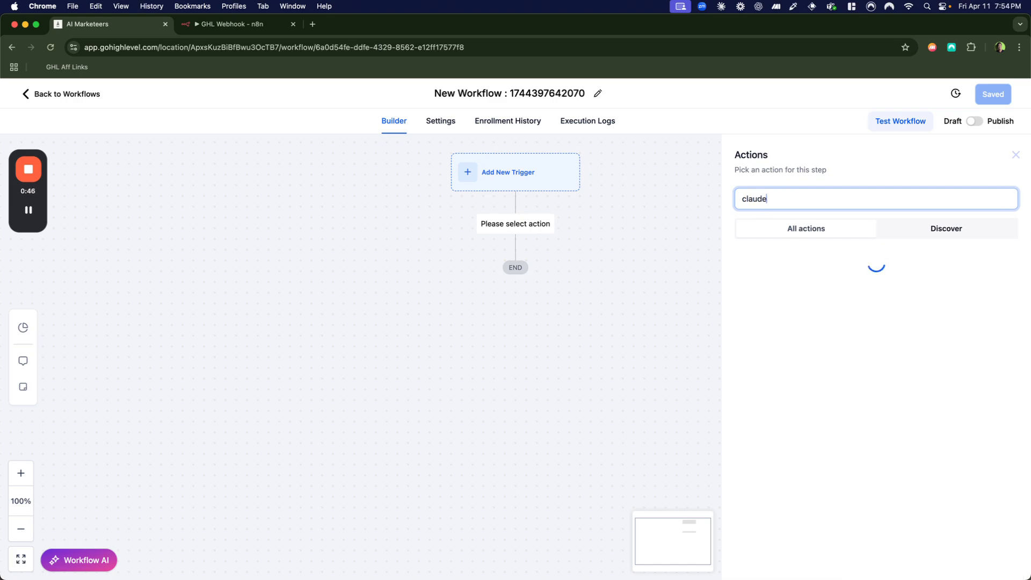
key(BackSpace)
key(BackSpace)
key(BackSpace)
key(BackSpace)
key(BackSpace)
key(BackSpace)
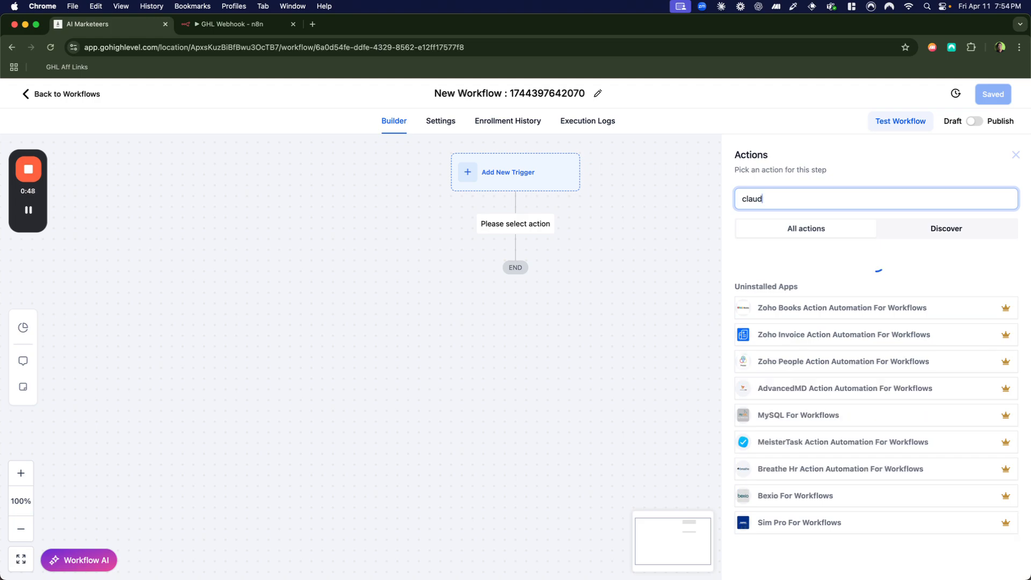
Step: Search the workflow actions for "gemini", clear the search and leave the action selection
text(gemn)
key(BackSpace)
text(ini)
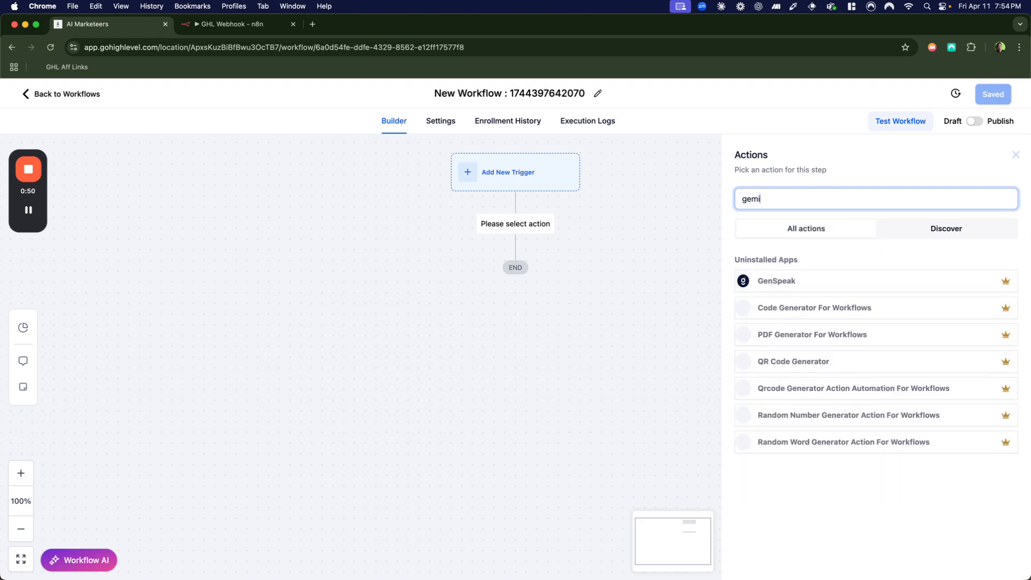
key(BackSpace)
key(BackSpace)
key(BackSpace)
key(BackSpace)
key(BackSpace)
key(BackSpace)
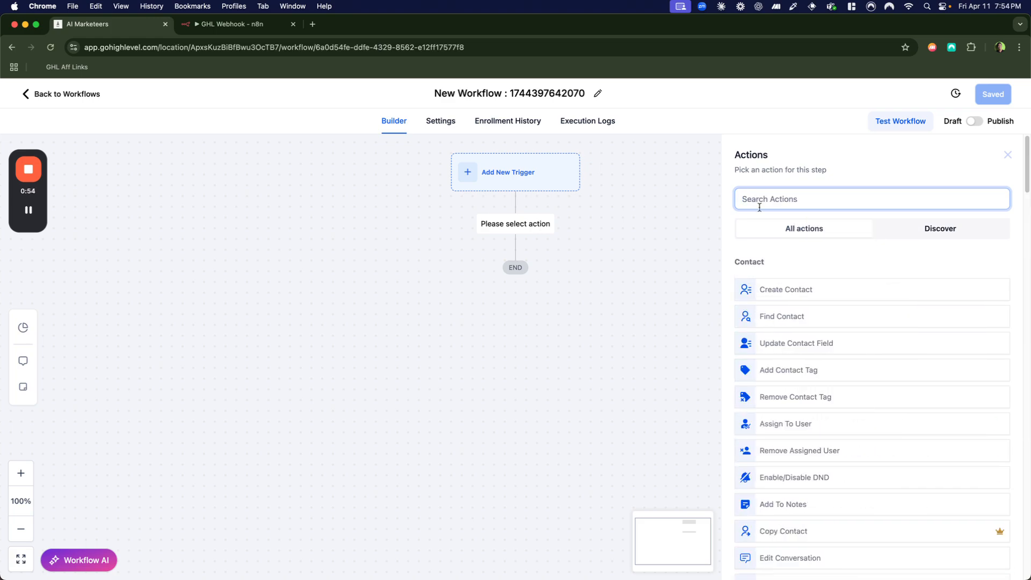
click(1007, 154)
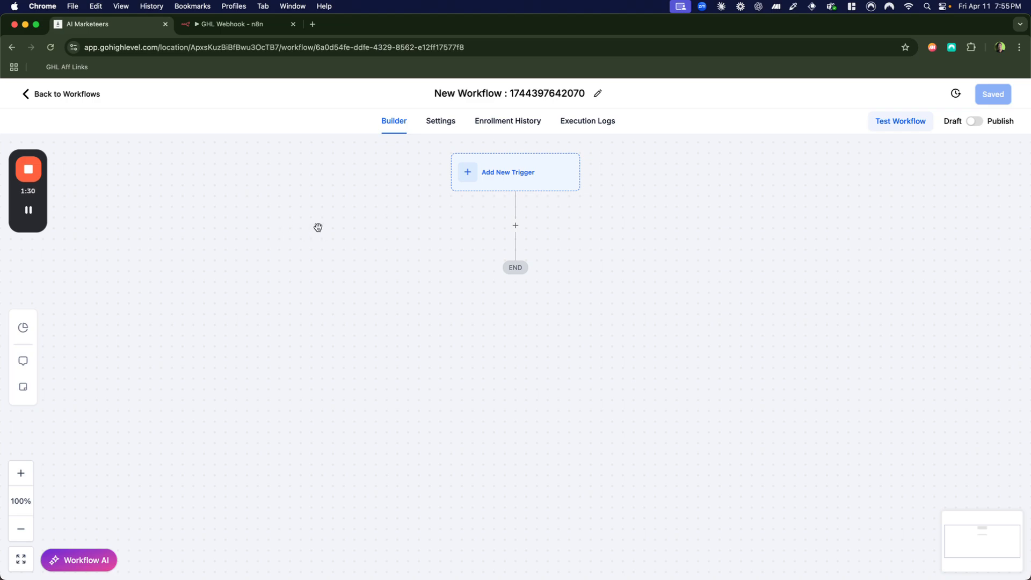
Step: Add and save a Contact Created trigger for the workflow
click(516, 173)
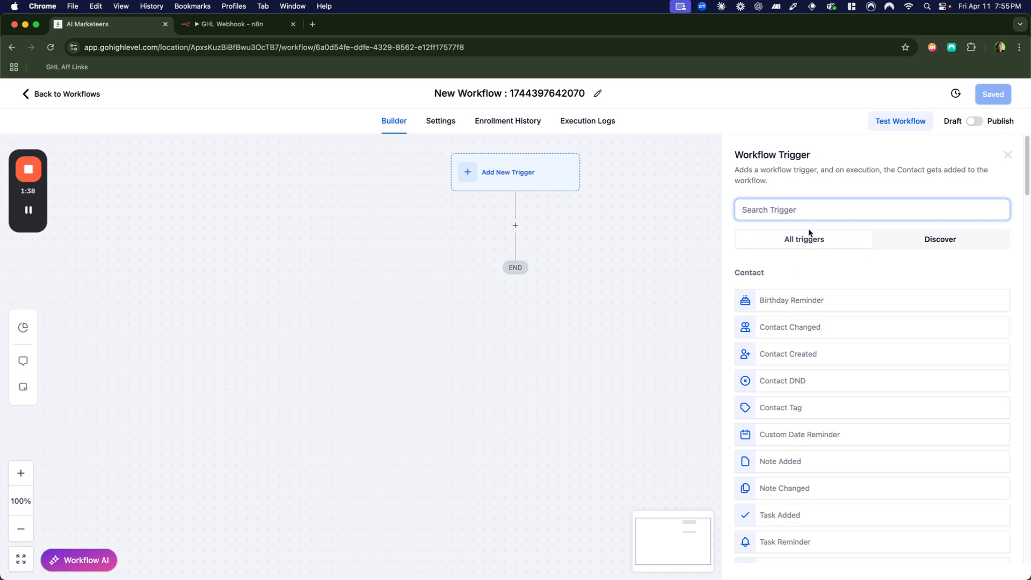
click(806, 358)
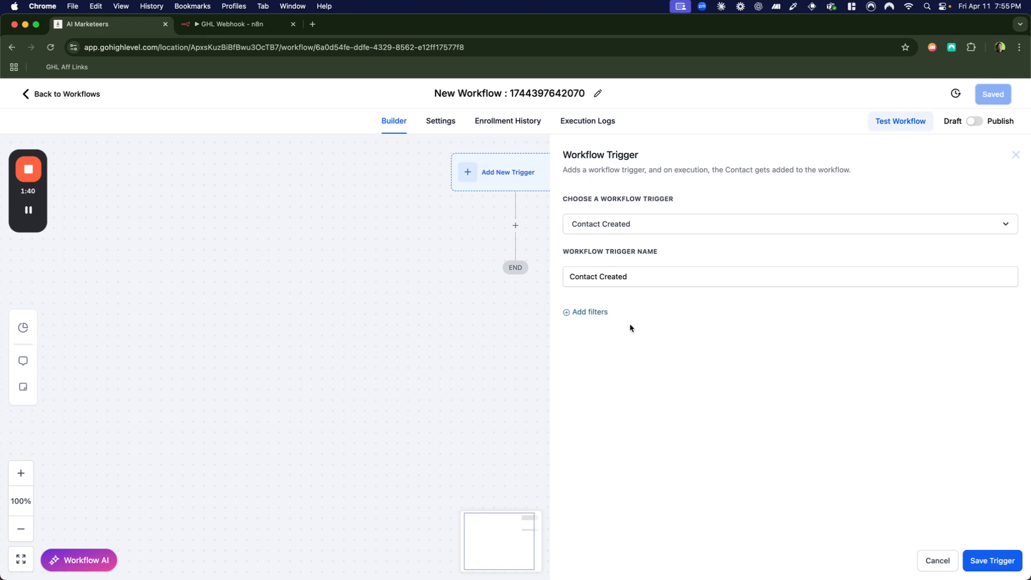
click(994, 561)
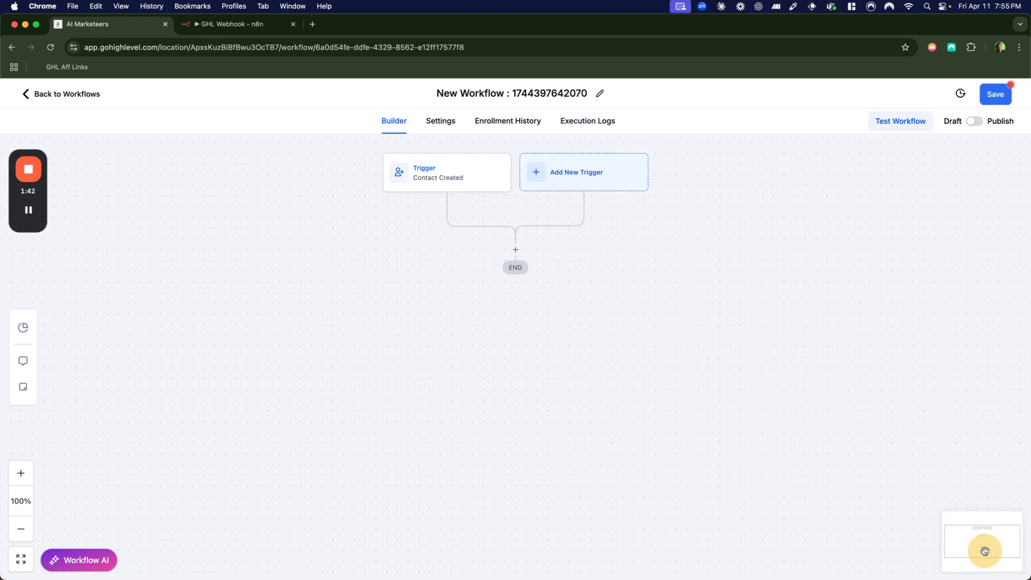
Step: Insert a Webhook action after the Contact Created trigger, up to its URL entry
click(516, 251)
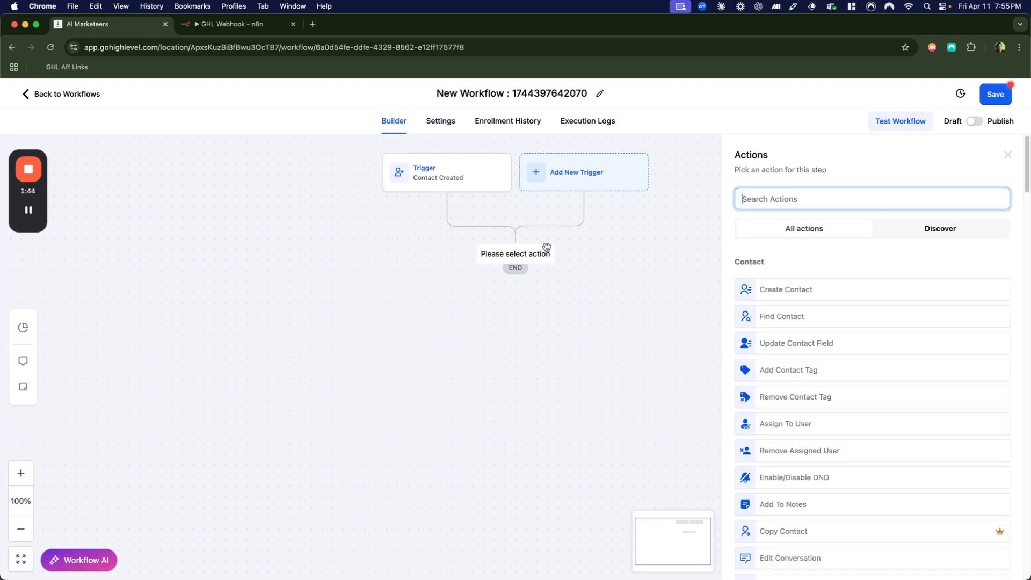
text(web)
click(777, 289)
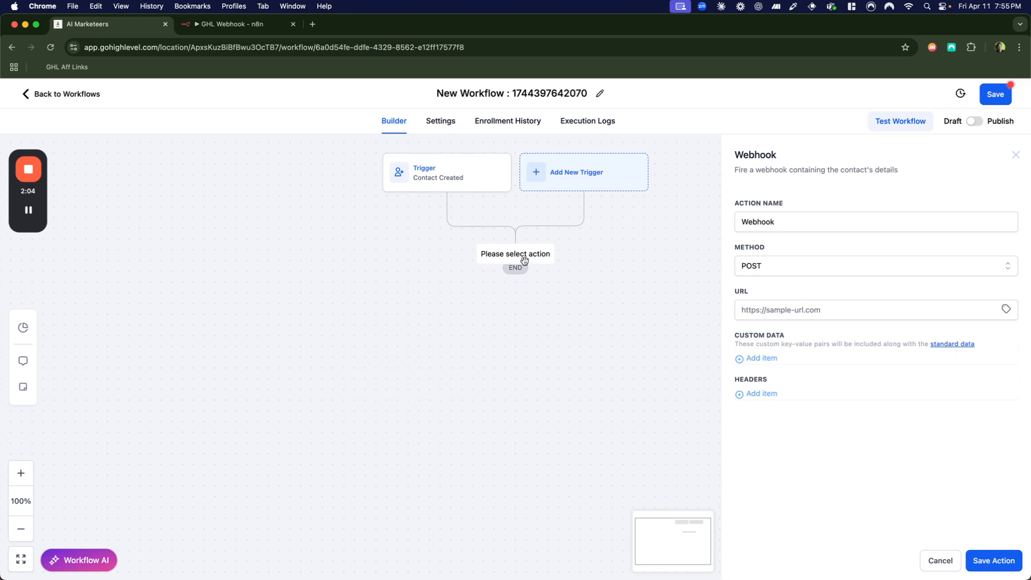
click(775, 311)
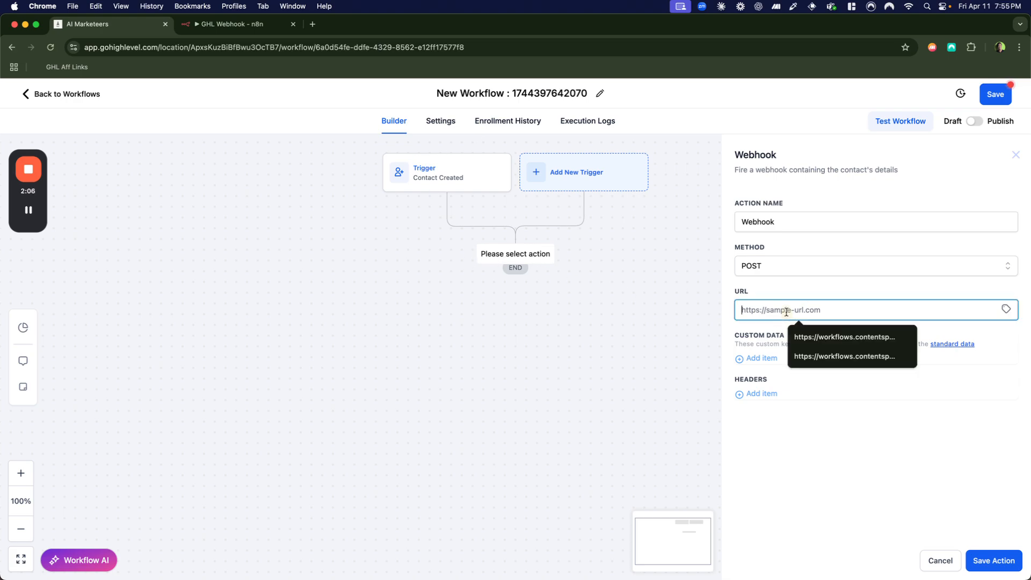
Step: Switch to the GHL Webhook workflow in n8n and add a Webhook trigger as its first step
click(230, 27)
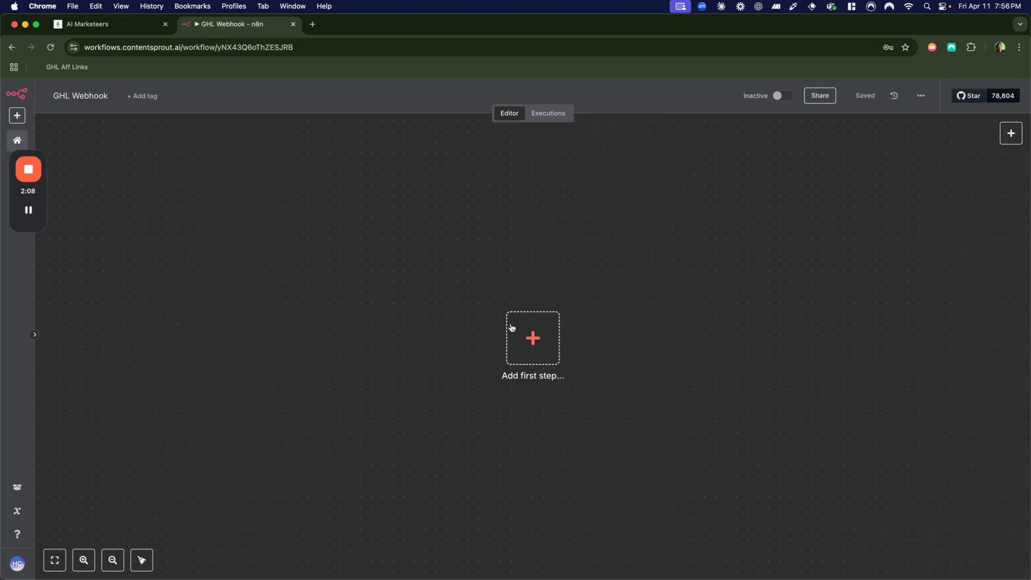
click(544, 351)
text(web)
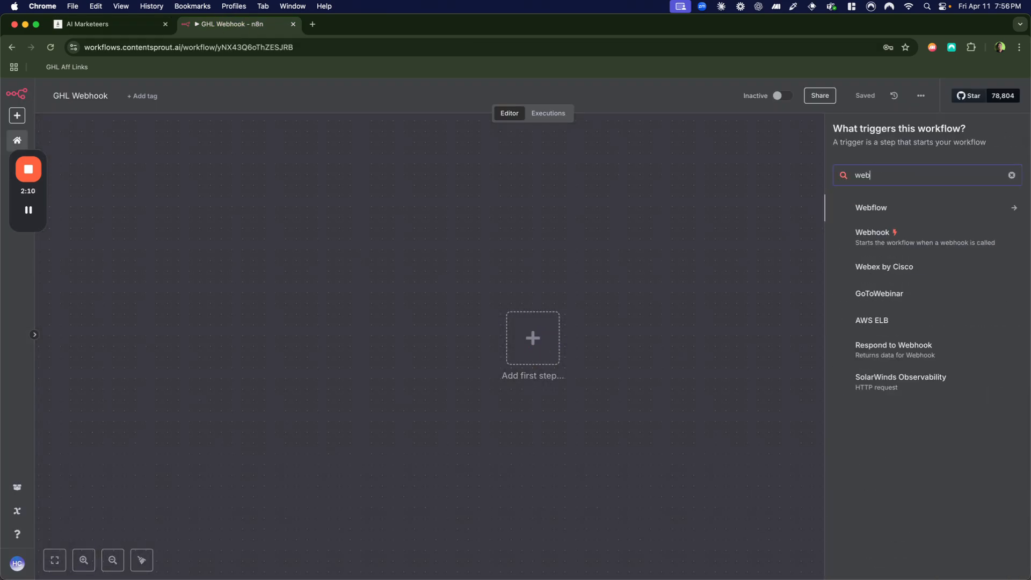
click(900, 233)
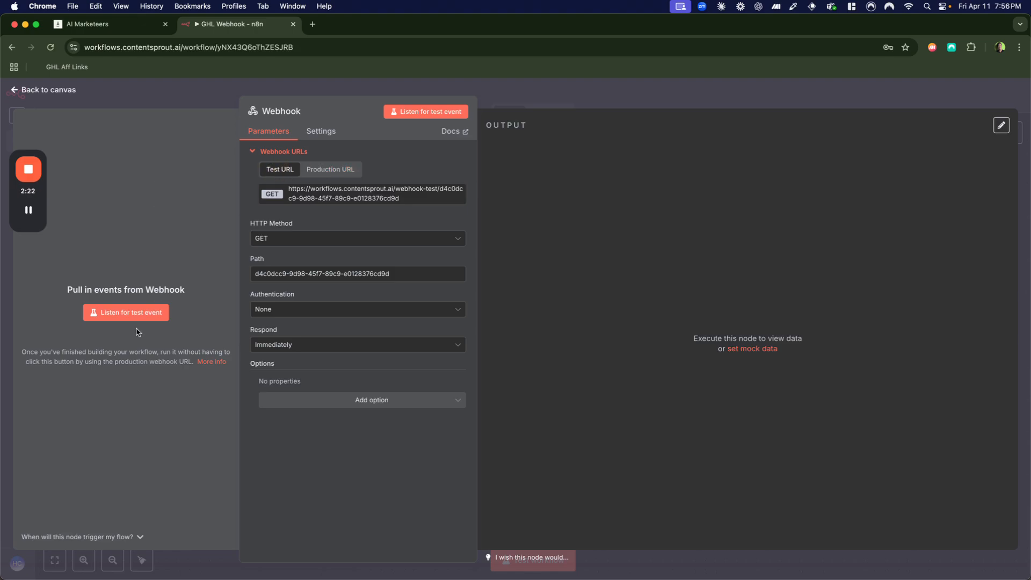
Step: Copy the n8n webhook's production URL into the URL of the Webhook action in the HighLevel workflow
click(331, 173)
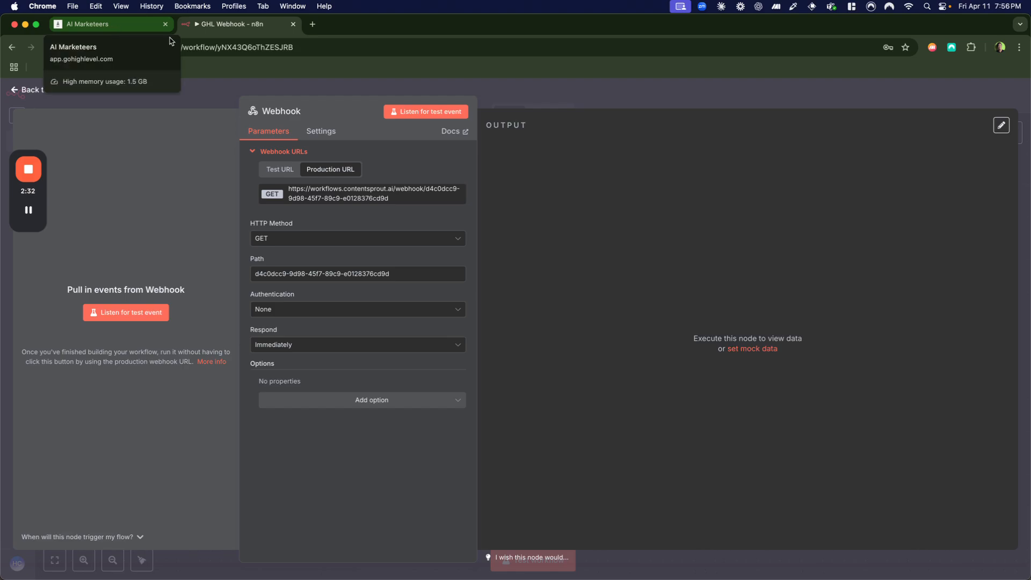
click(334, 199)
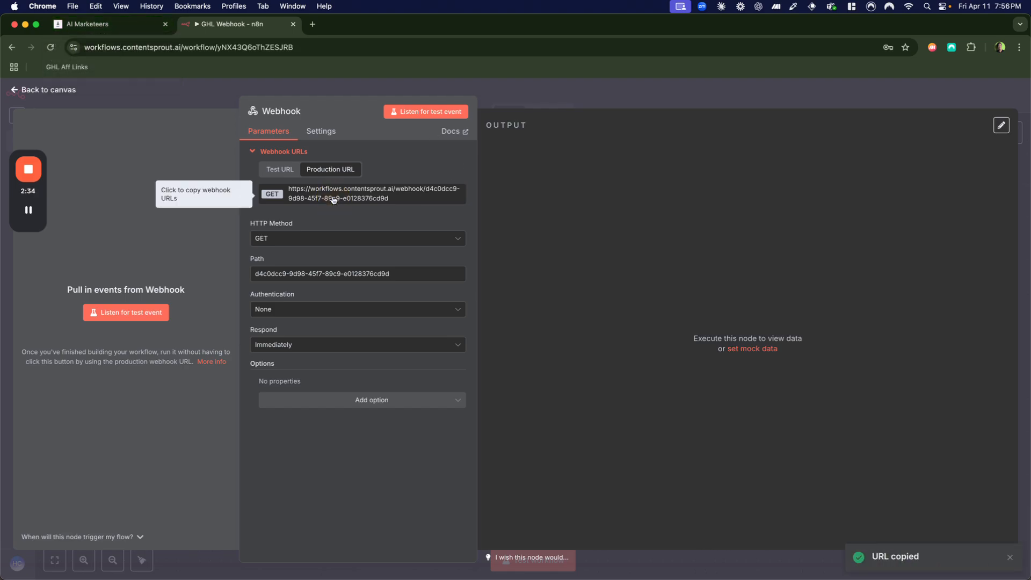
click(134, 24)
click(770, 304)
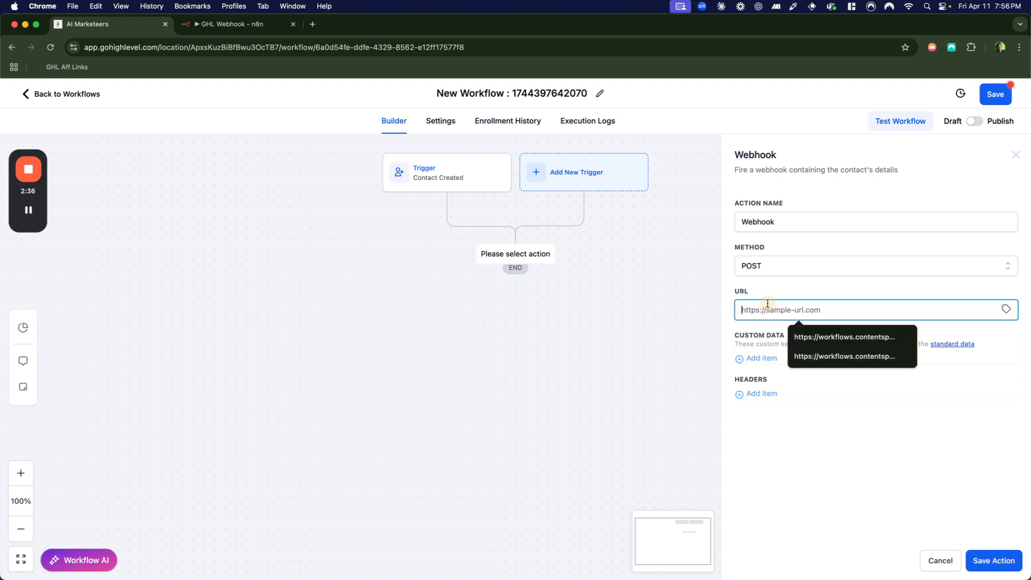
key(super+v)
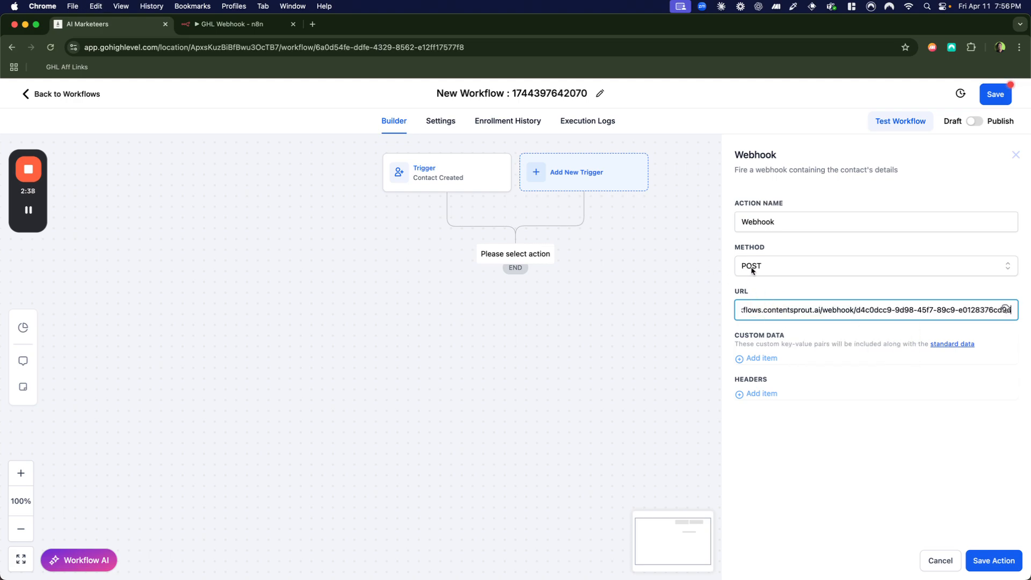
Step: Return to n8n and set the Webhook node's HTTP method to POST
click(236, 24)
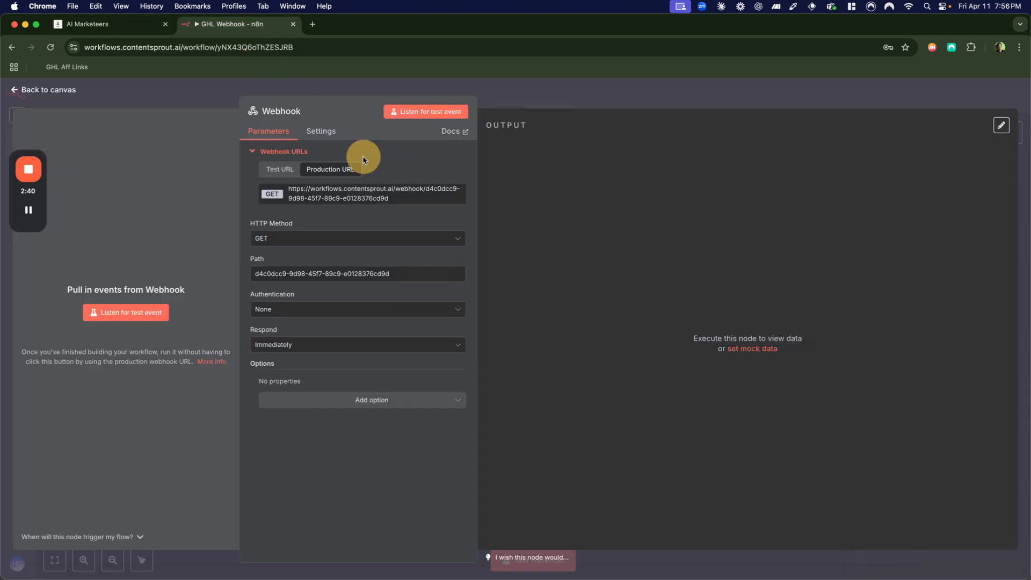
click(331, 239)
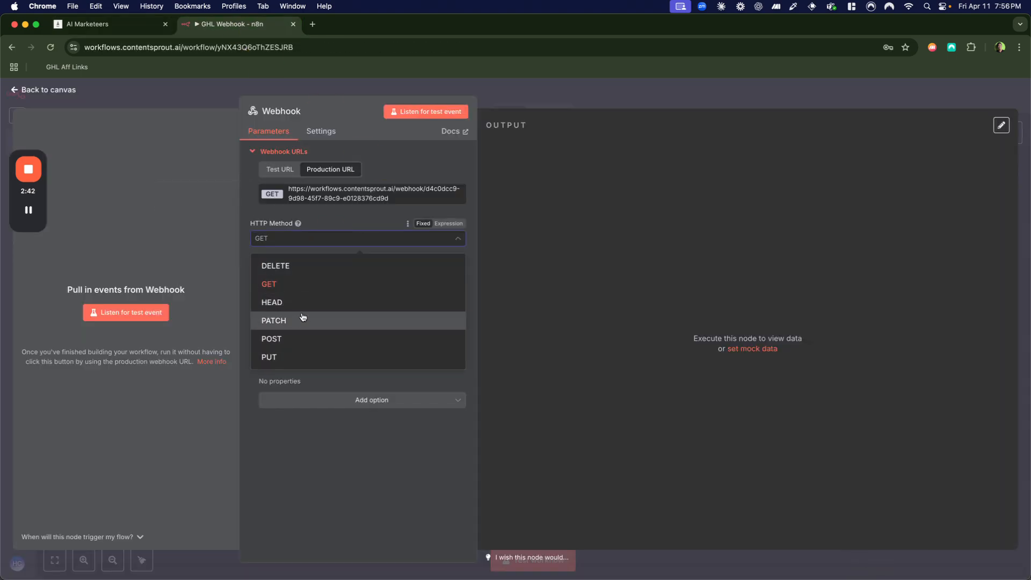
click(295, 336)
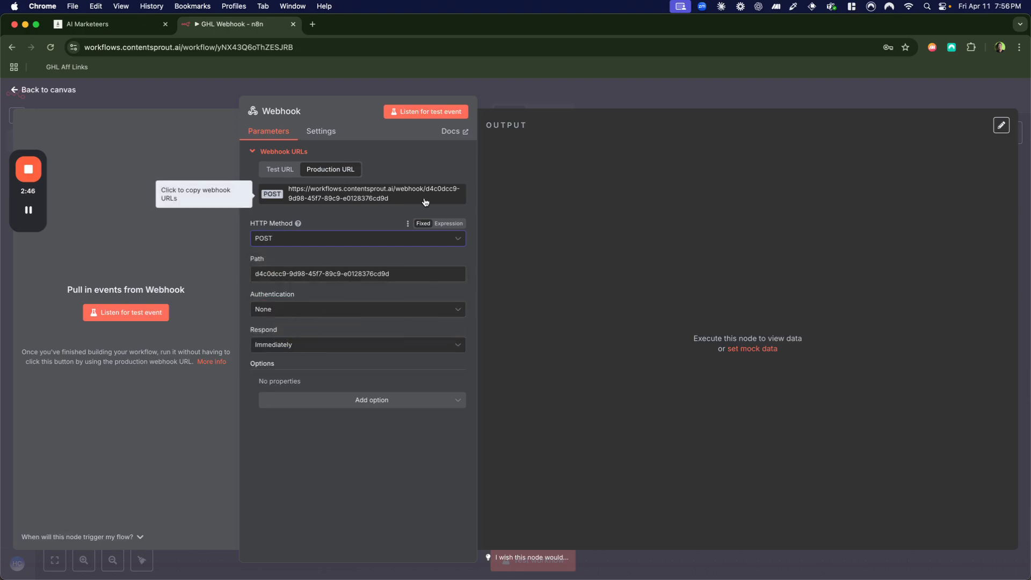
Step: Replace the Webhook node's path with ghl
click(310, 276)
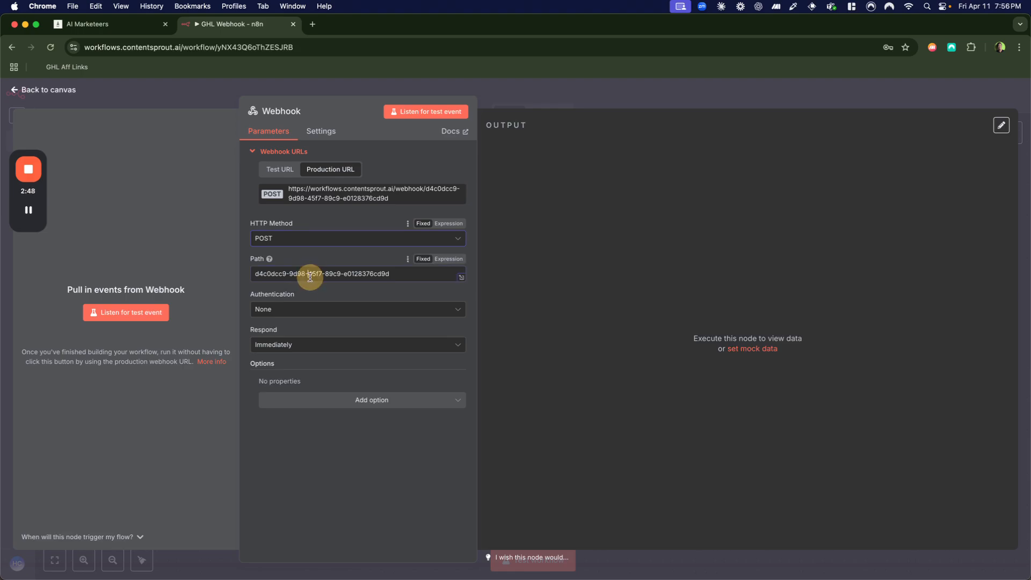
triple_click(310, 277)
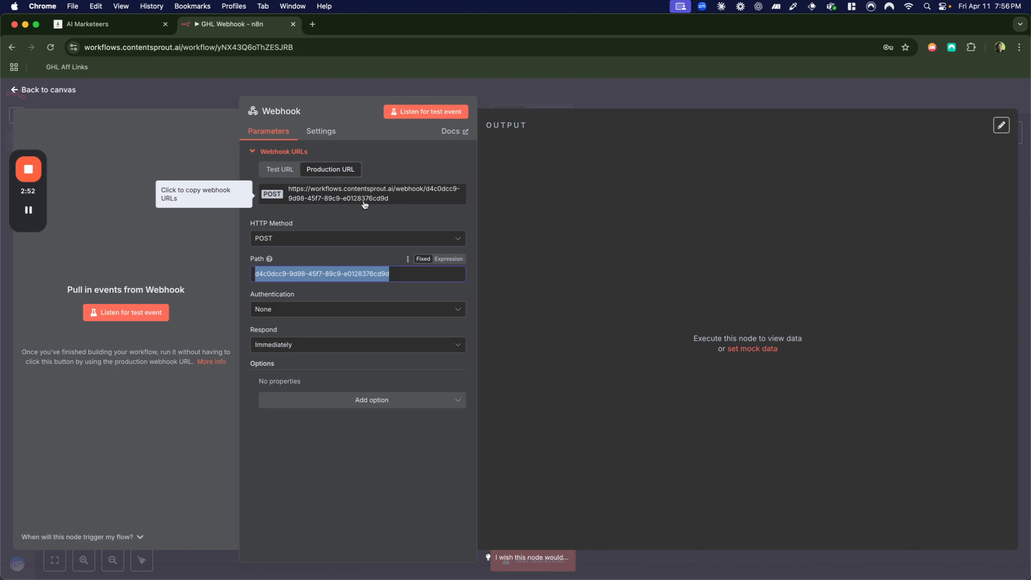
text(ghl)
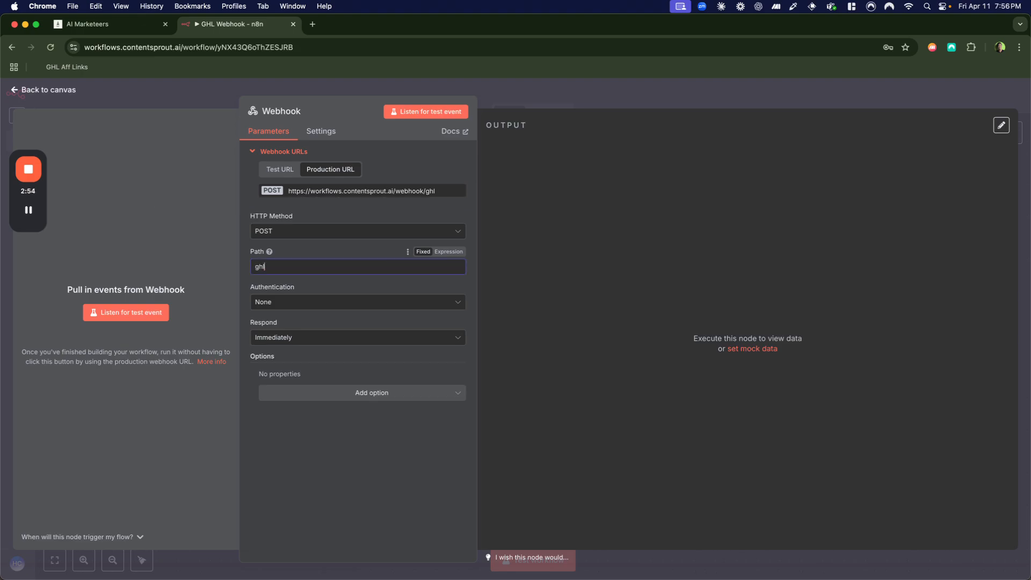
click(553, 202)
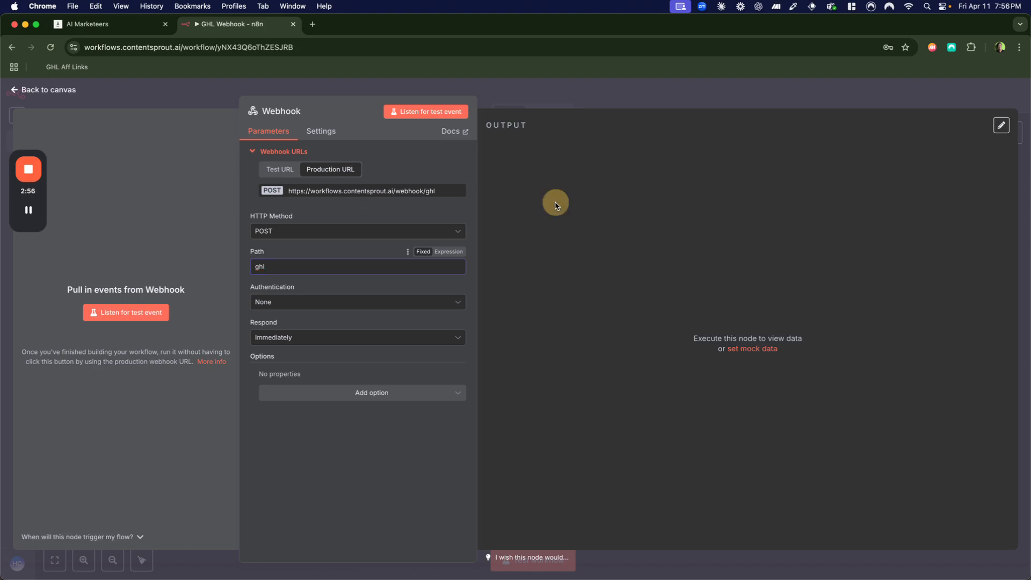
Step: Copy the updated n8n production URL into the URL of HighLevel's Webhook action, save the action and reopen it
click(350, 191)
click(142, 27)
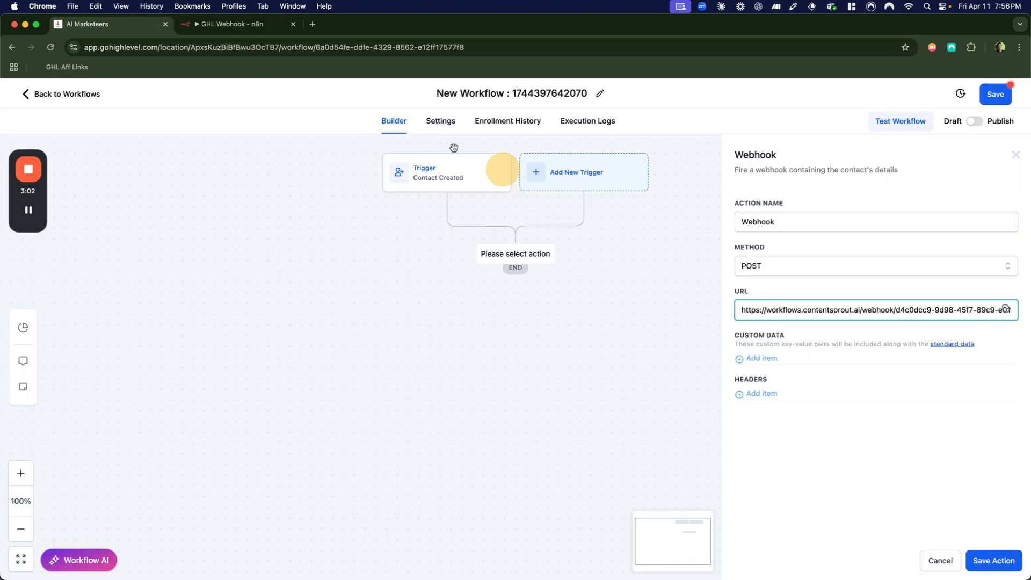
triple_click(829, 313)
key(super+v)
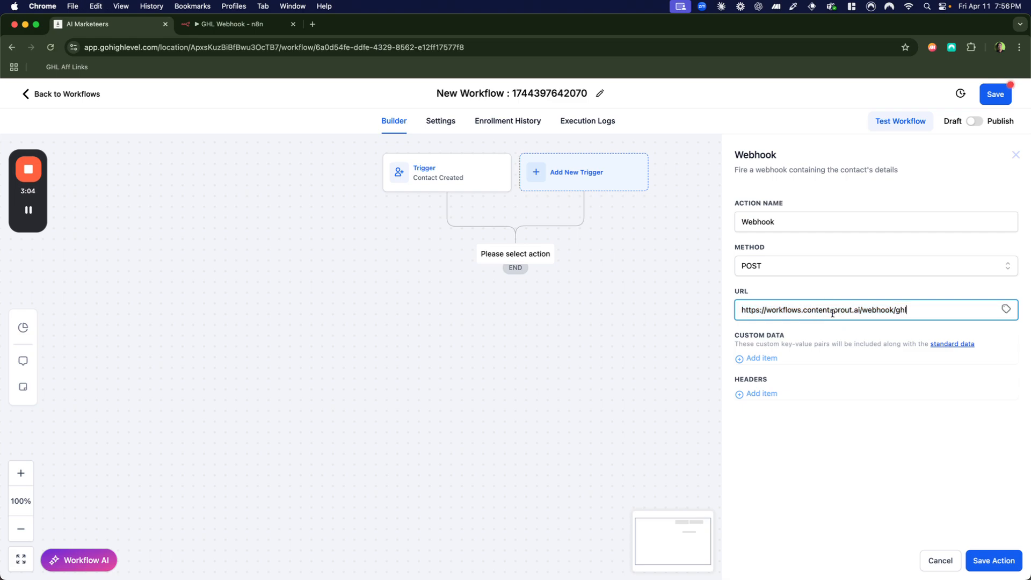
click(891, 495)
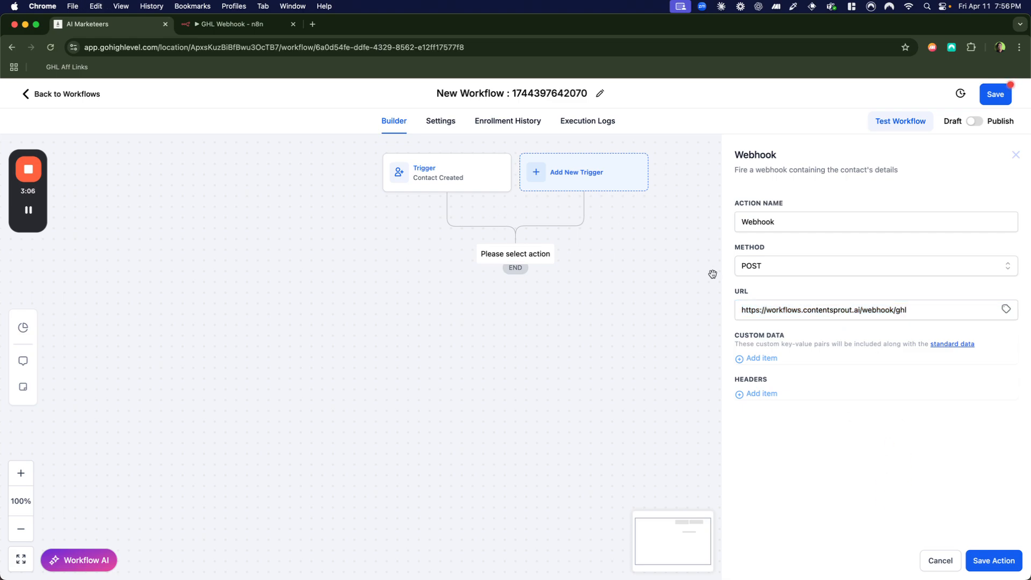
click(1005, 566)
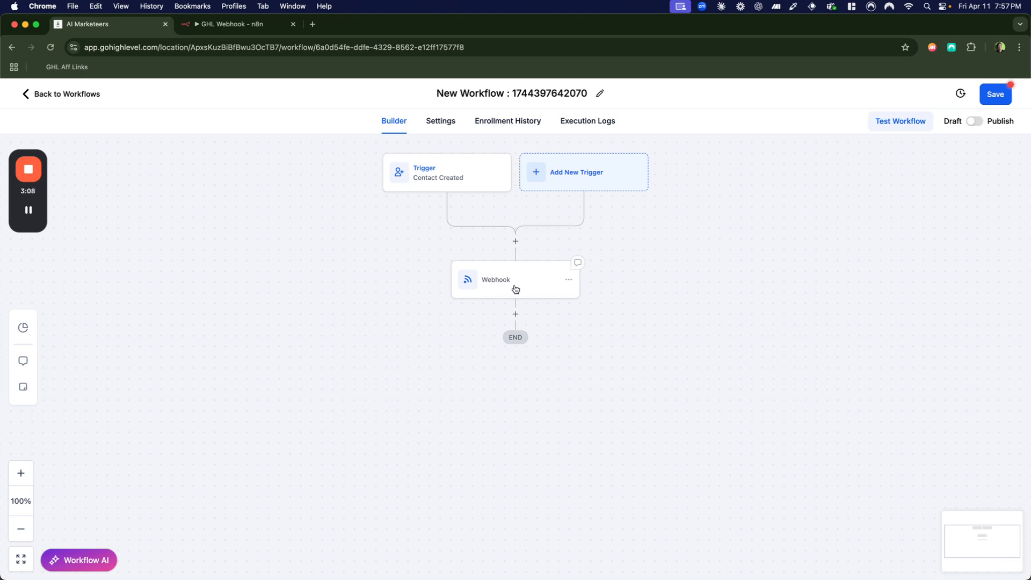
click(515, 288)
Step: Switch to n8n, save the GHL Webhook workflow and reopen its Webhook node
click(226, 19)
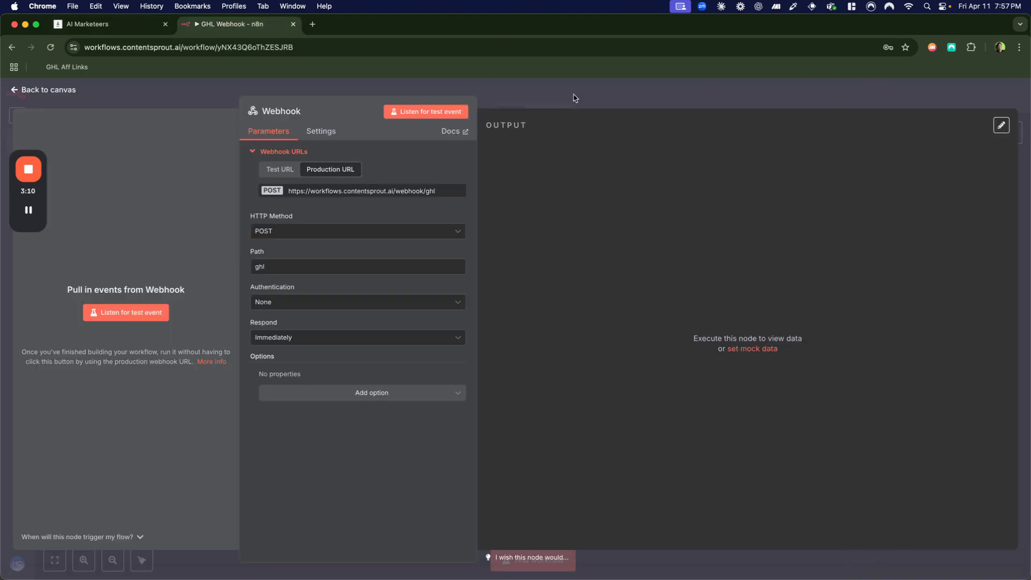
click(632, 92)
click(873, 93)
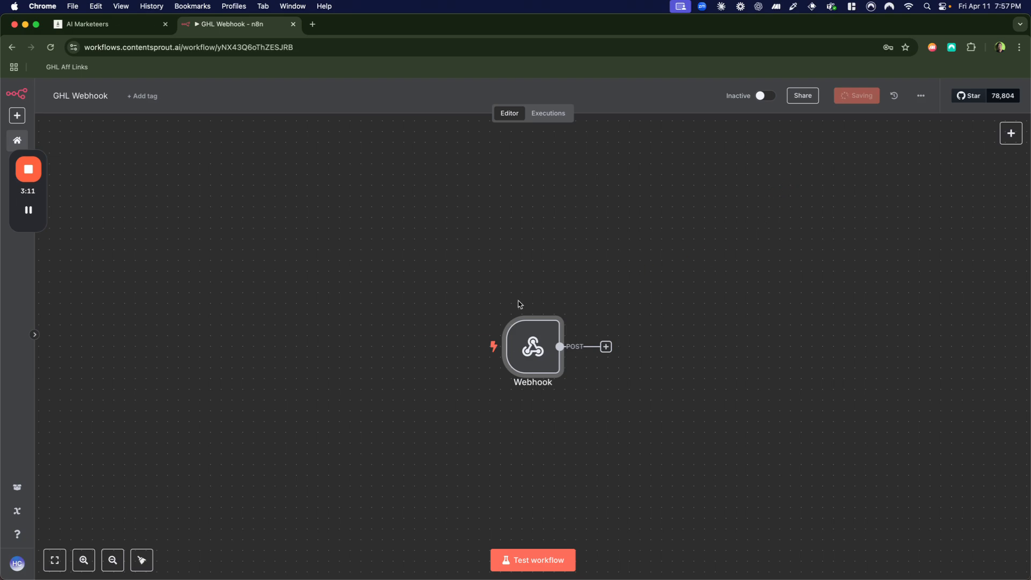
double_click(532, 346)
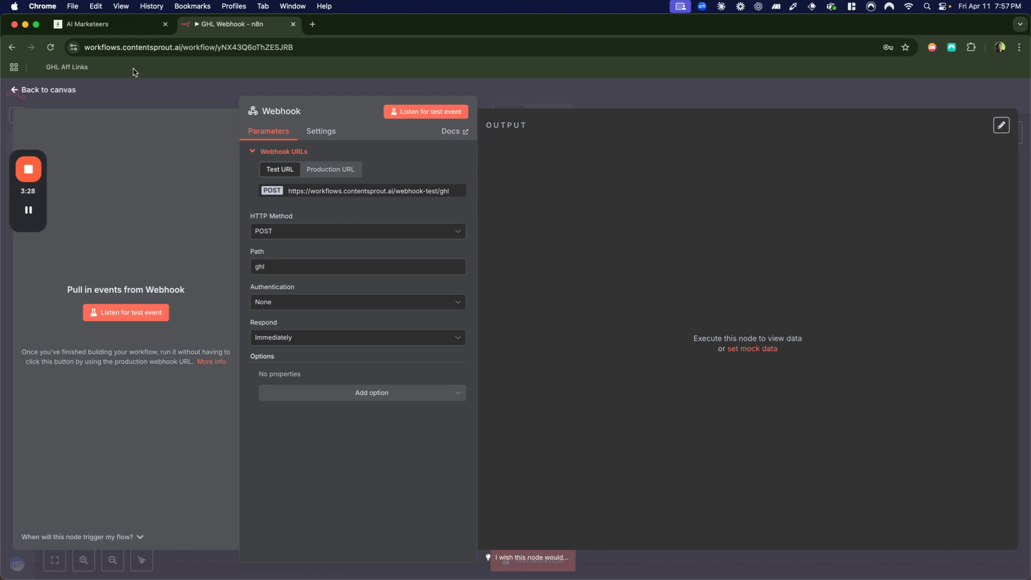
Step: Return to HighLevel and add a custom data item to the Webhook action with key name and the contact's Full Name as value
click(89, 24)
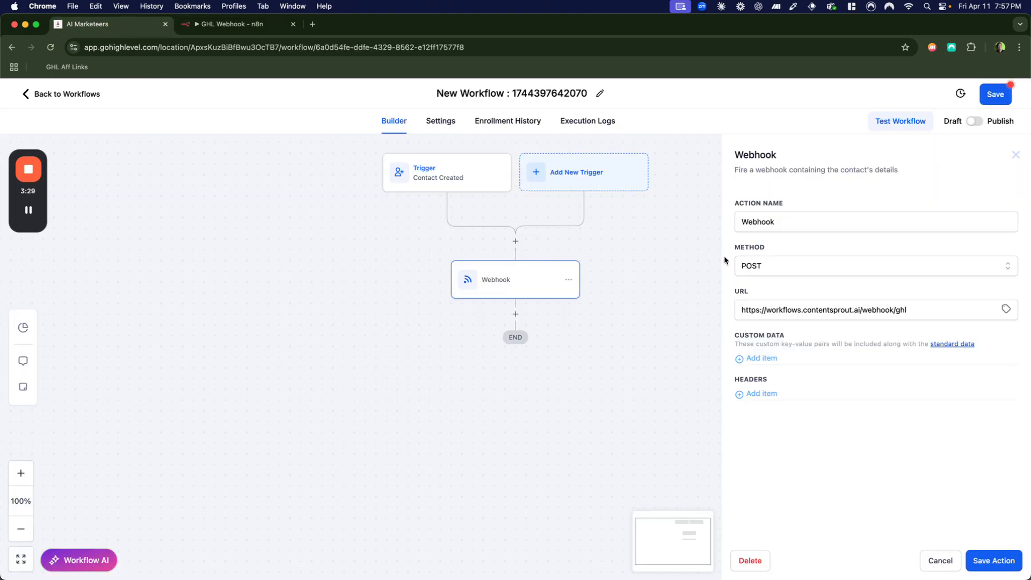
click(769, 359)
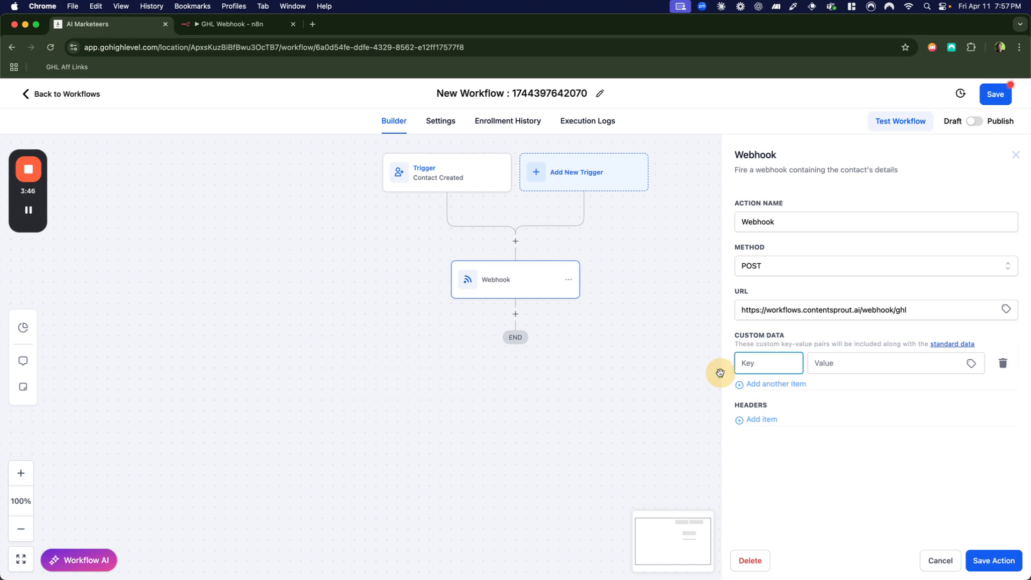
text(name)
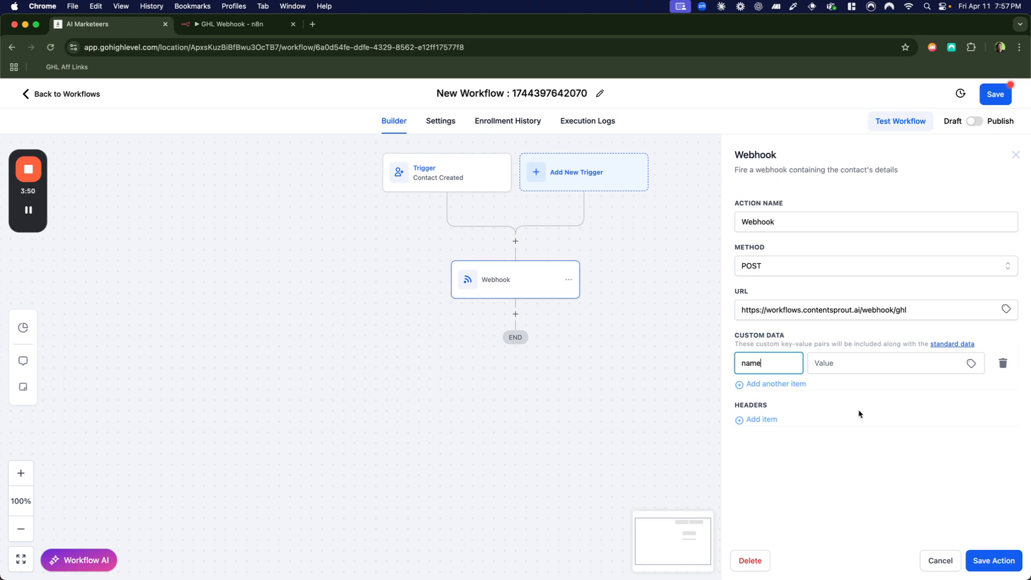
click(856, 367)
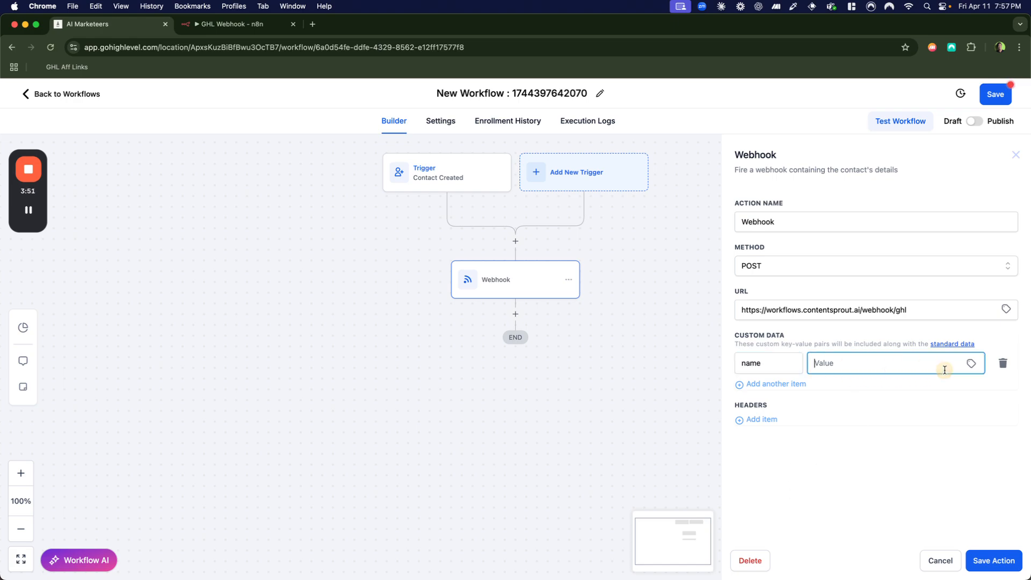
click(972, 366)
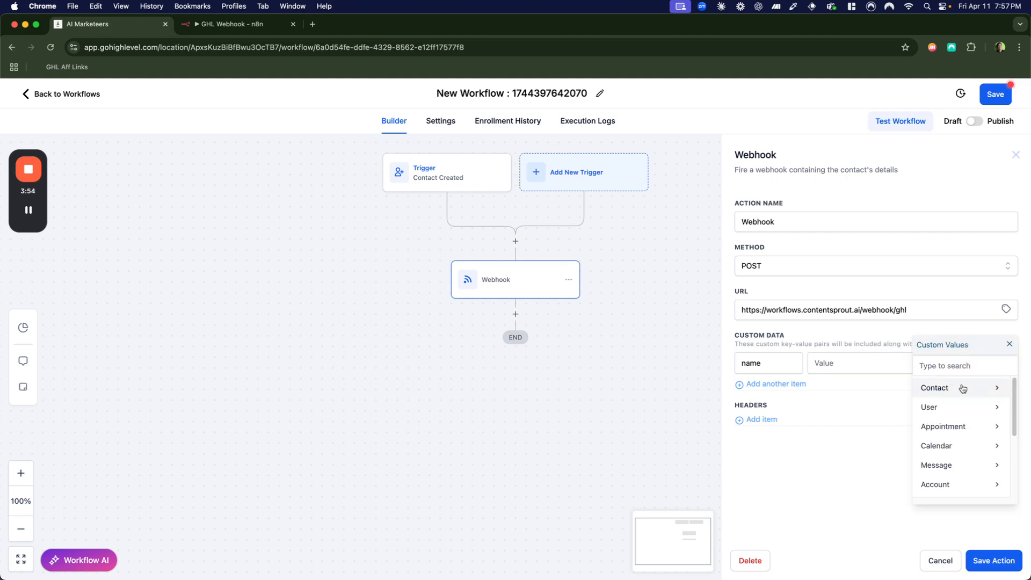
click(963, 386)
click(962, 388)
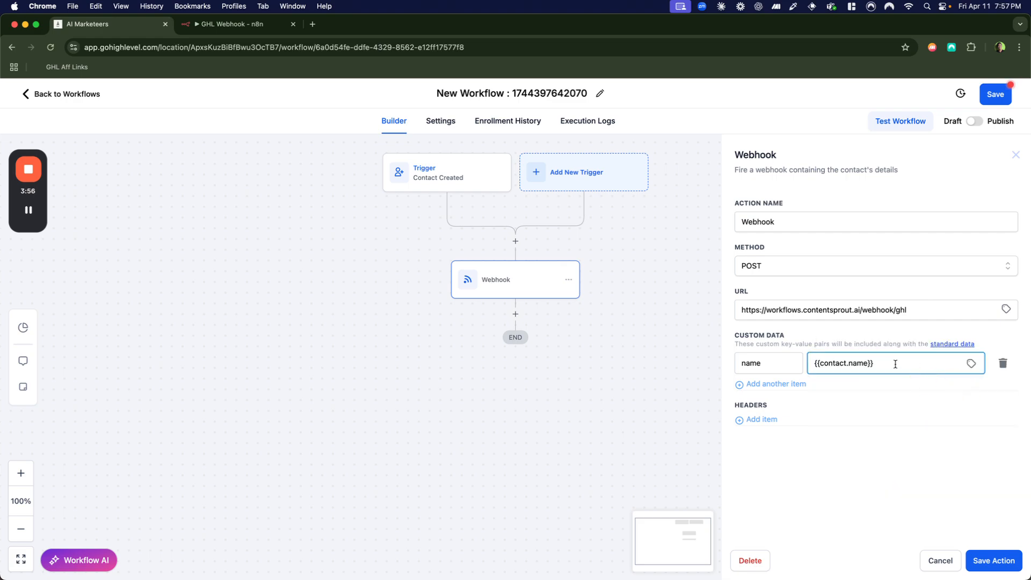
Step: Add a second custom data item with key email and the contact's Email field as value
click(776, 384)
click(773, 388)
text(email)
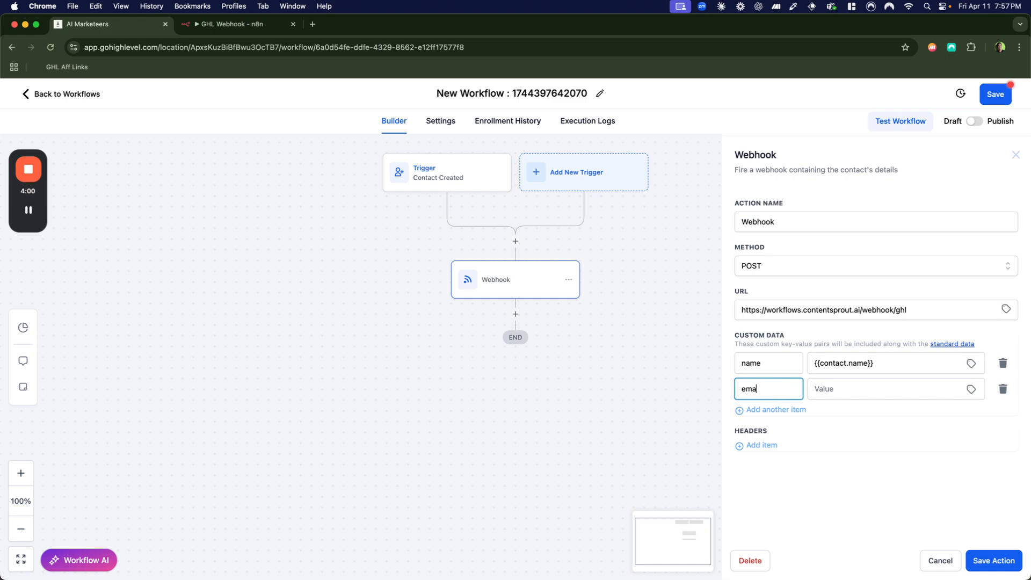
click(971, 389)
click(949, 392)
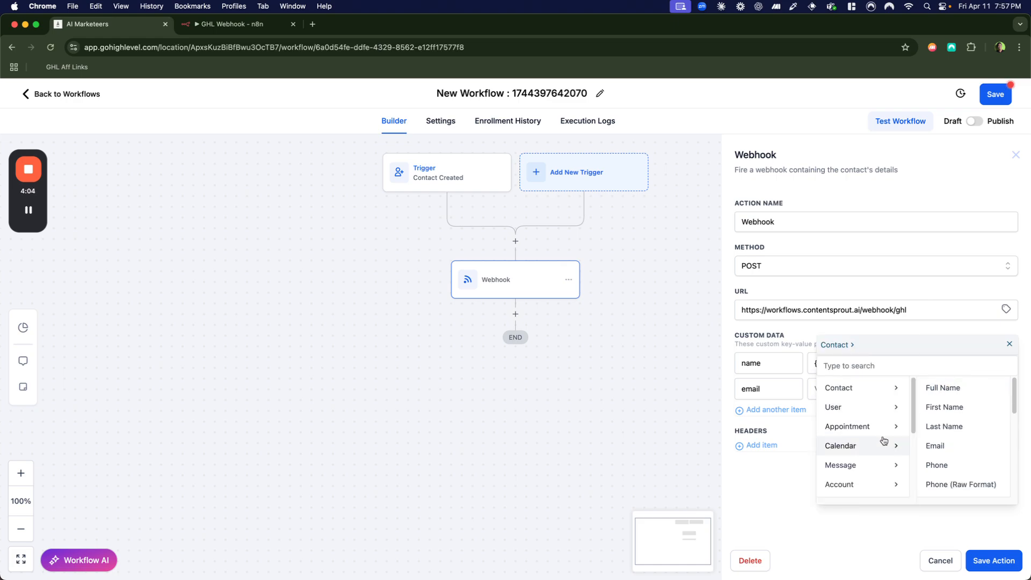
click(946, 449)
Step: Add a third custom data item with key phone and the contact's Phone field as value
click(773, 410)
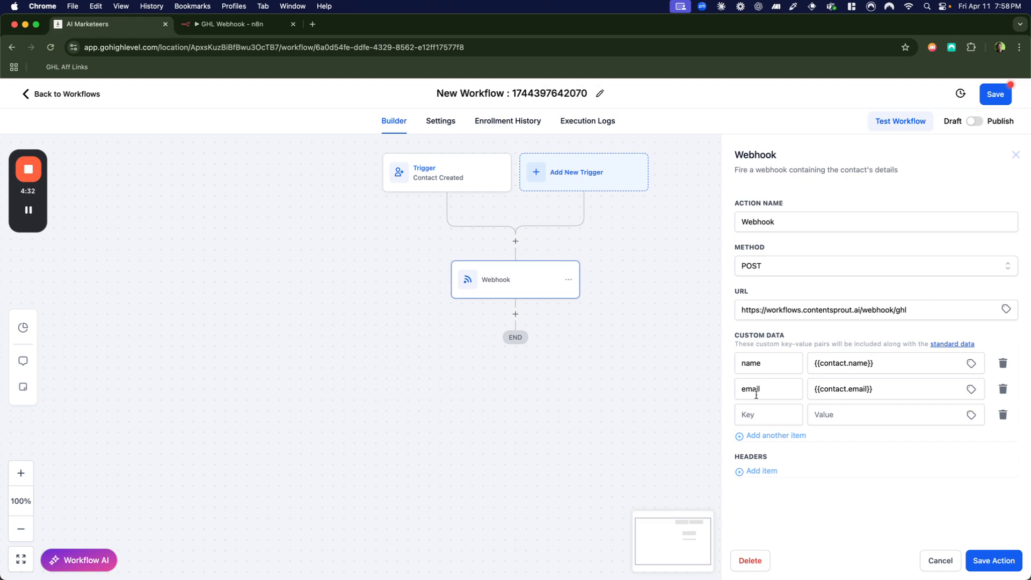
click(758, 414)
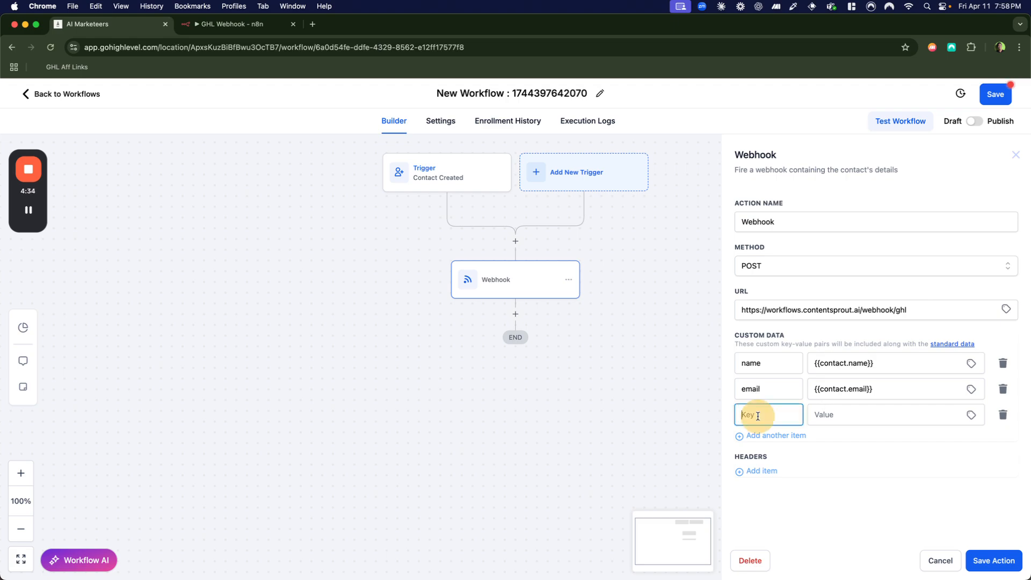
text(phone)
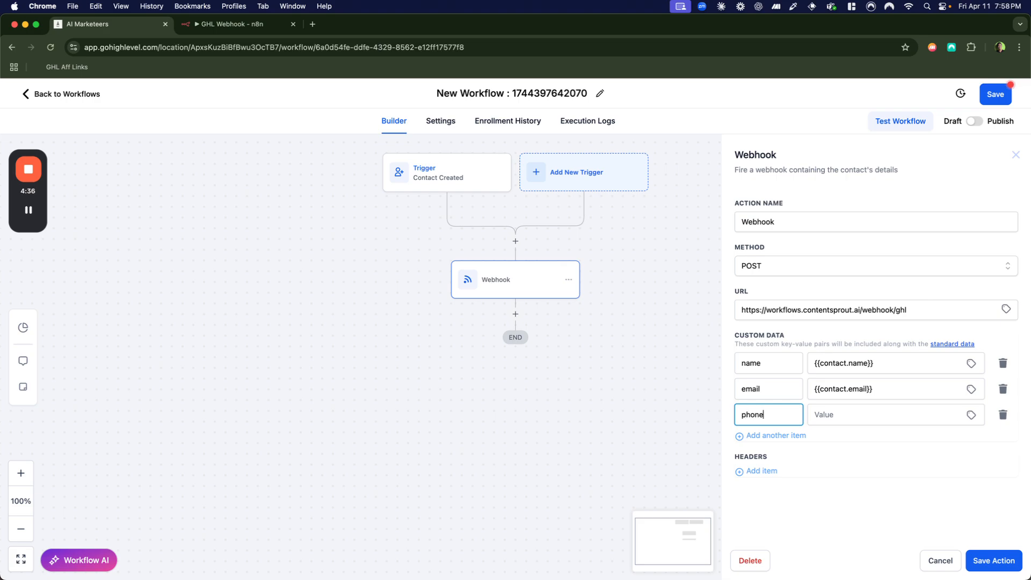
click(971, 415)
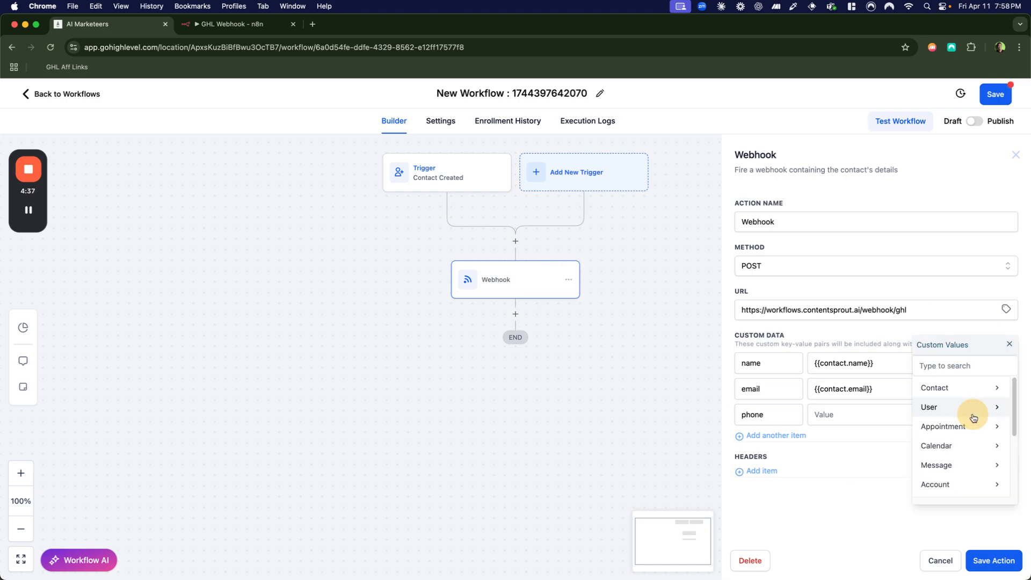
click(955, 396)
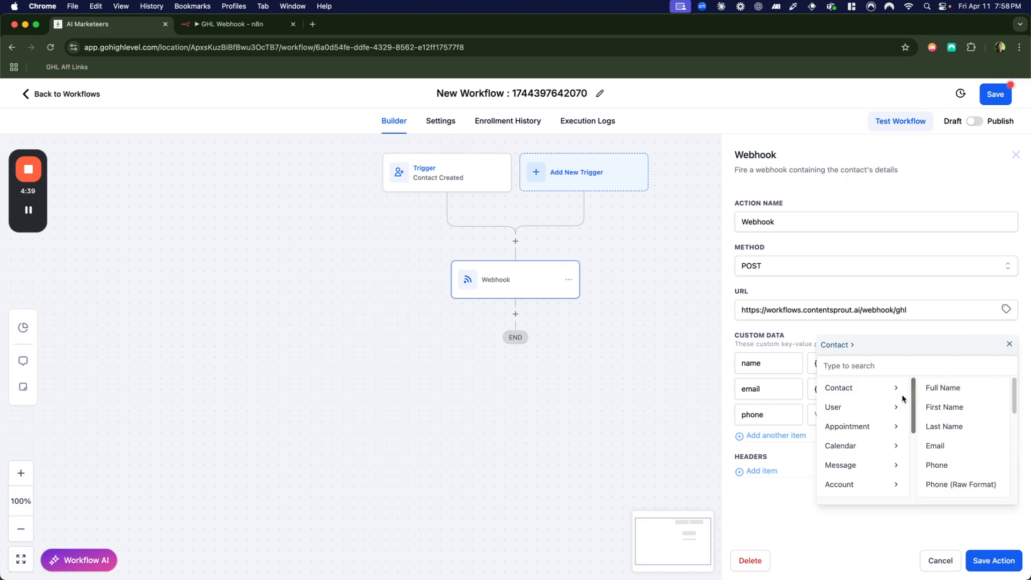
click(938, 463)
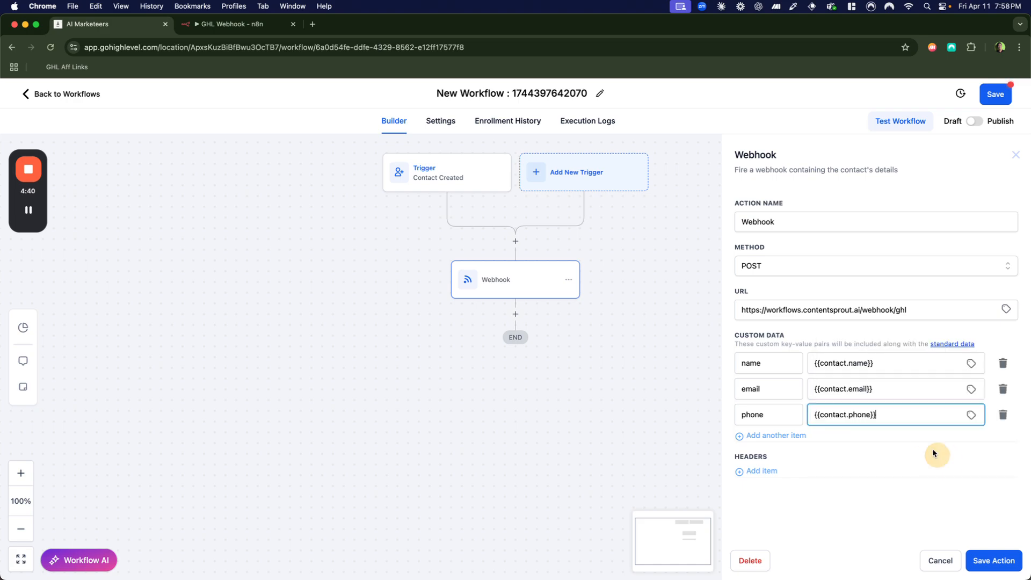
Step: Add a fourth custom data item with key domain and the contact's Website field as value
click(801, 435)
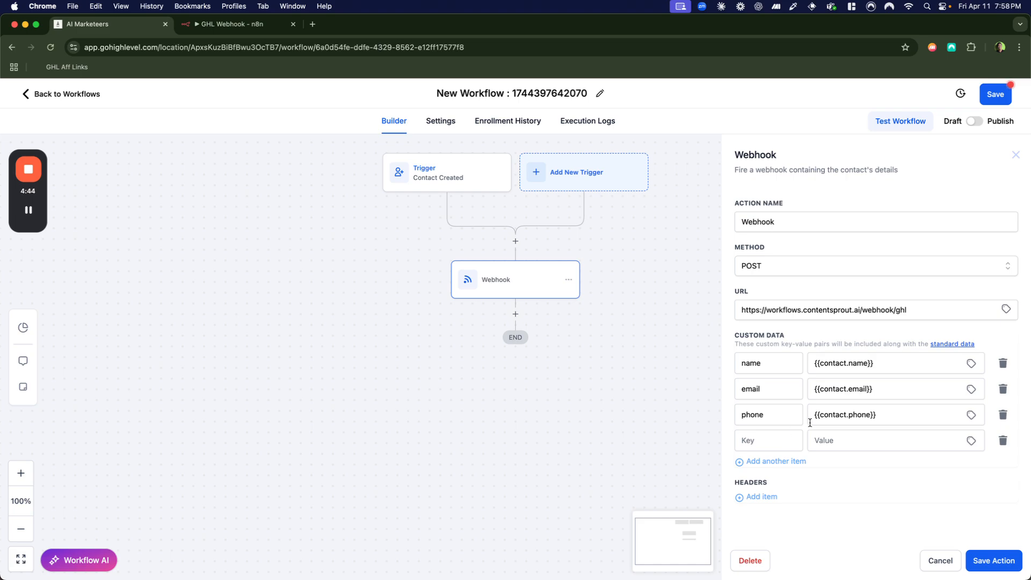
click(774, 440)
text(domain)
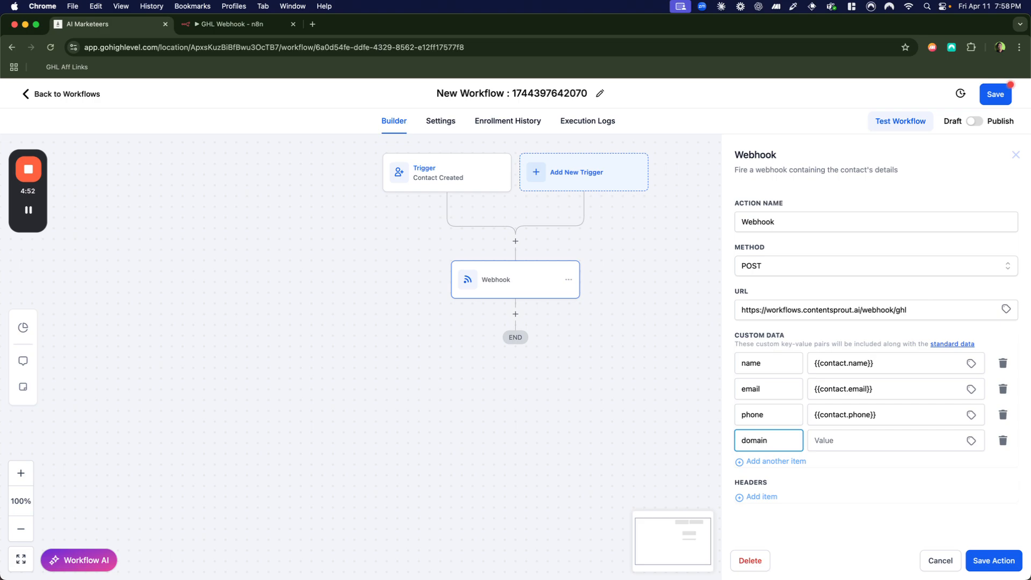
click(971, 441)
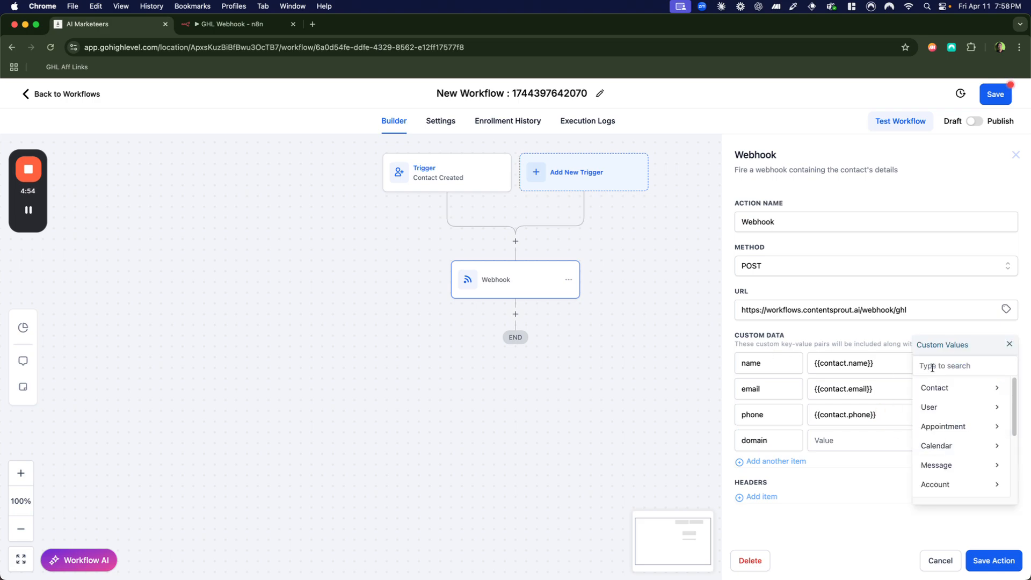
click(934, 388)
scroll(945, 451, down, 5)
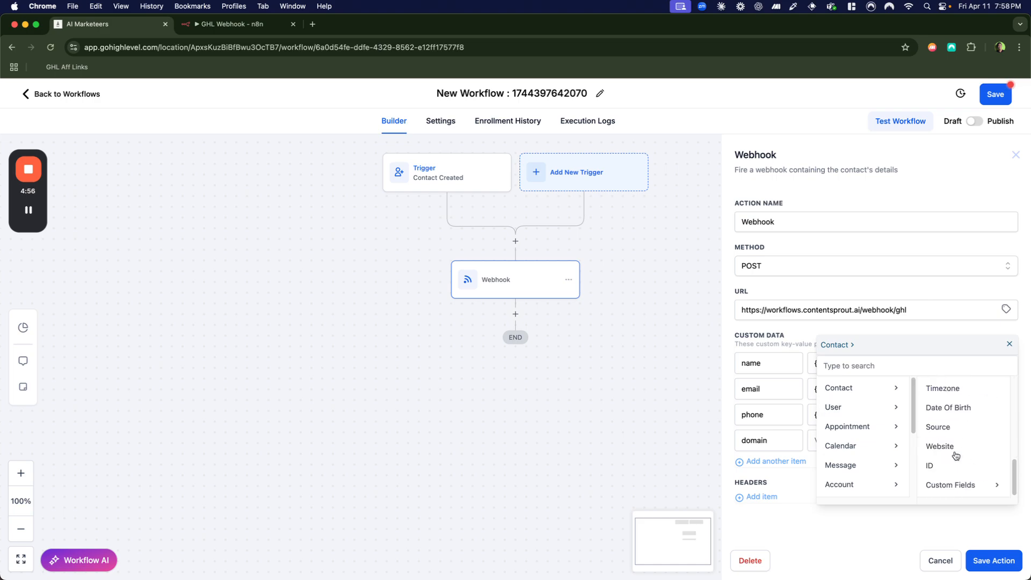
click(955, 454)
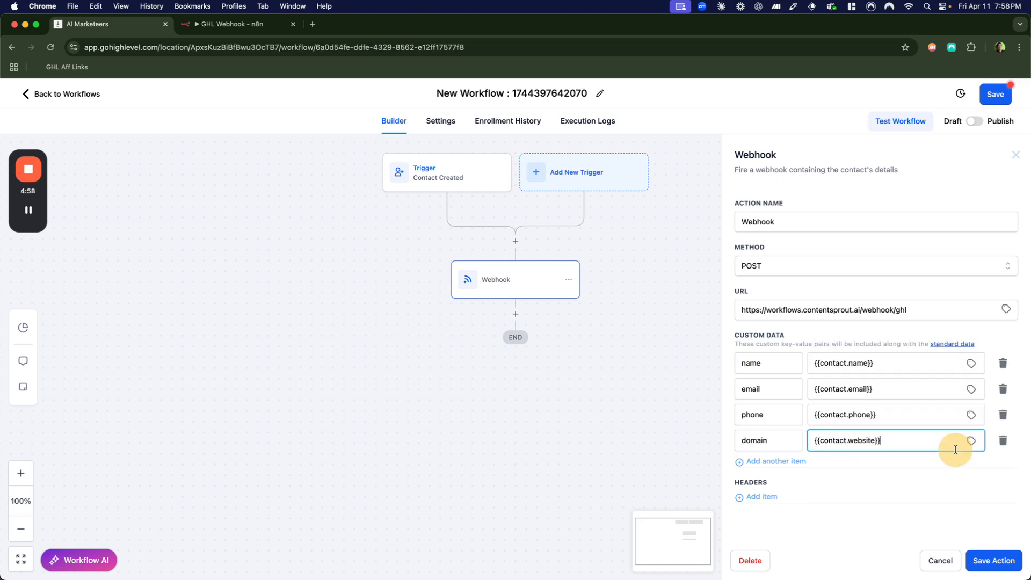
click(803, 461)
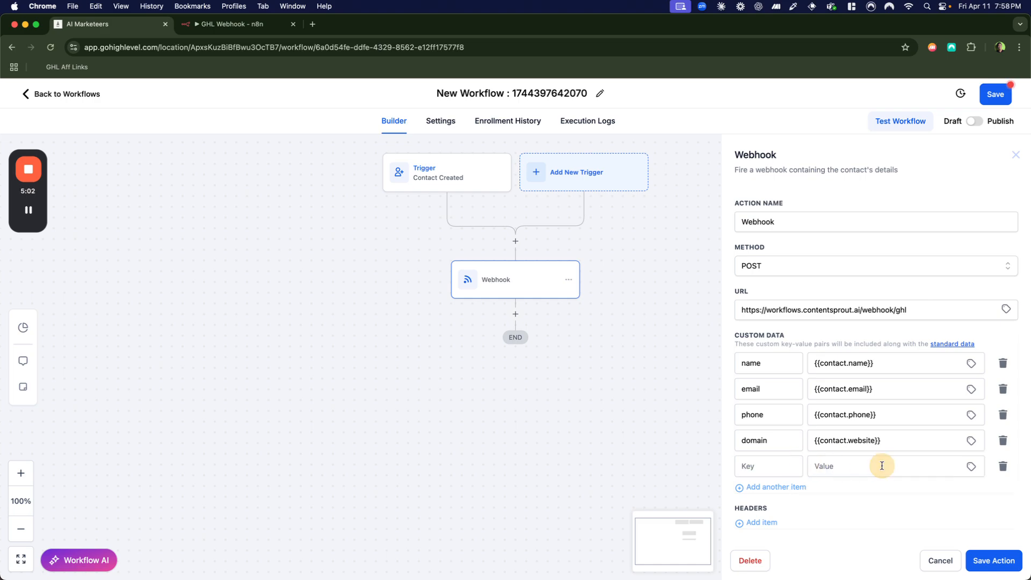
click(970, 466)
click(964, 396)
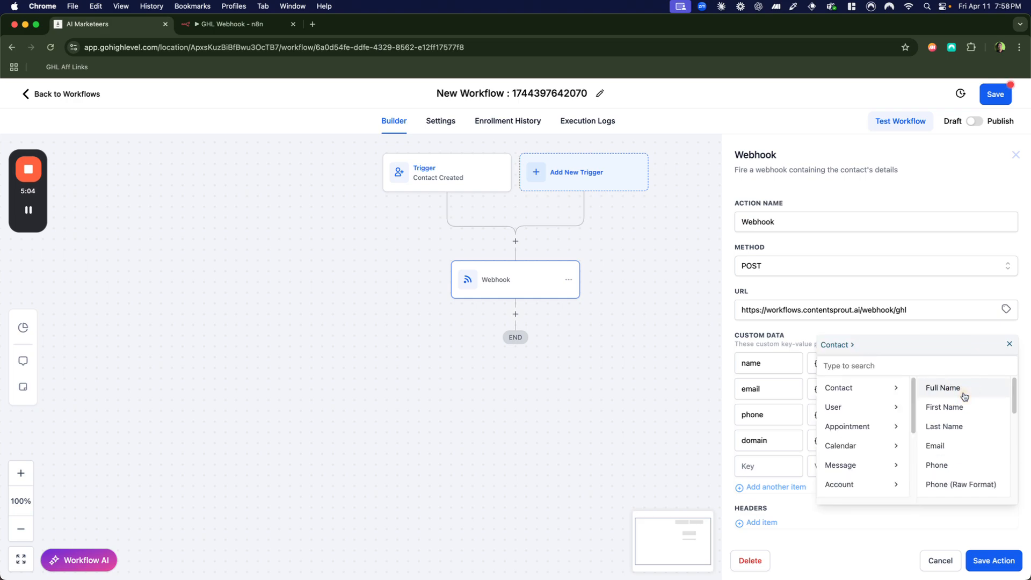
scroll(960, 447, down, 3)
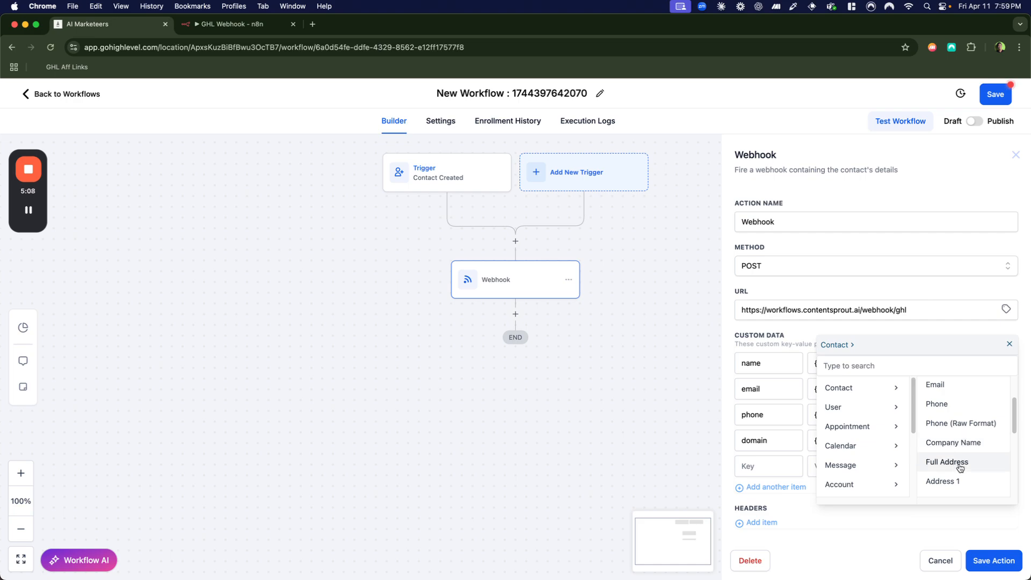
scroll(953, 453, down, 5)
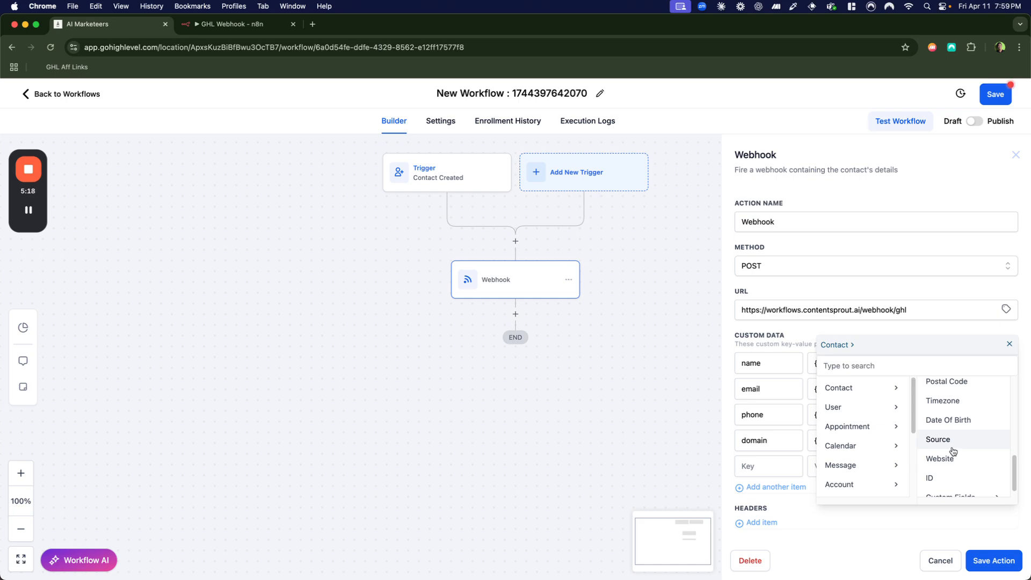
scroll(953, 451, down, 1)
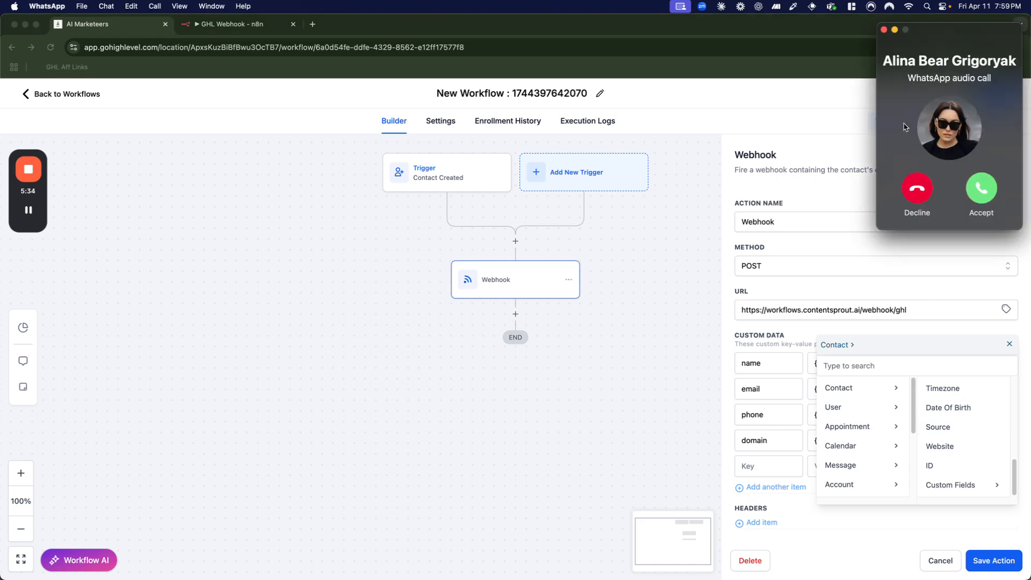
click(29, 209)
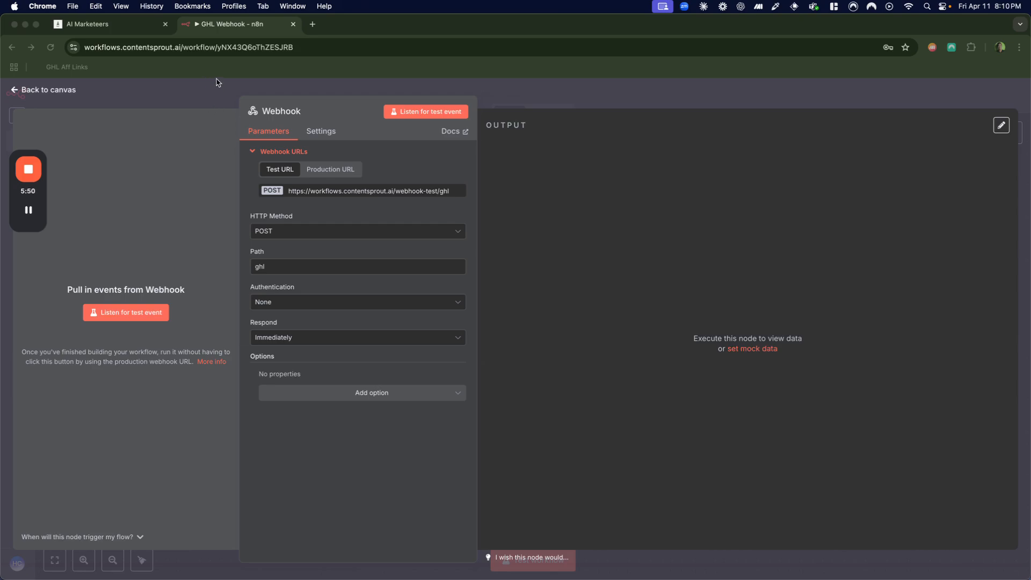
click(85, 25)
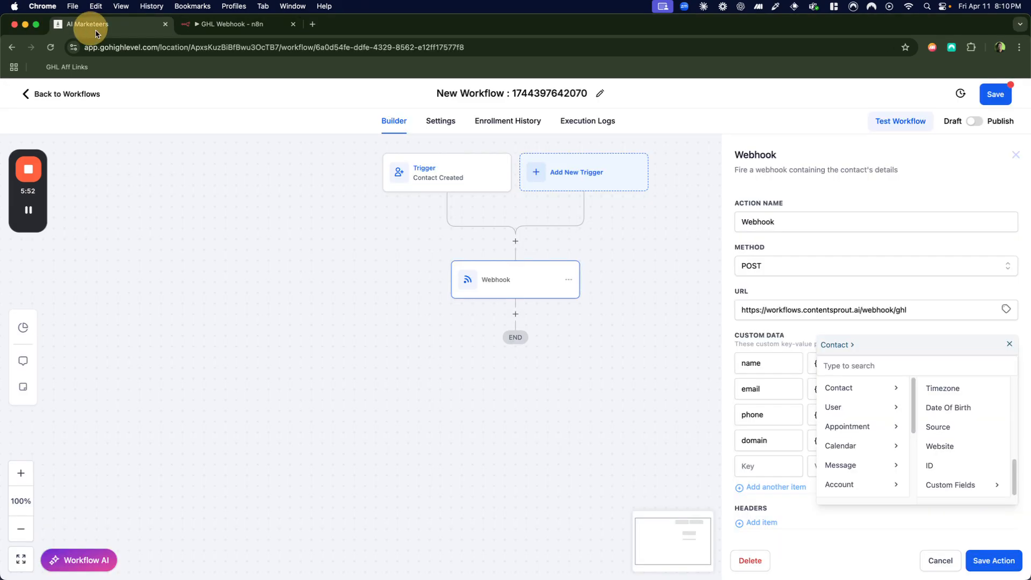
scroll(481, 345, up, 1)
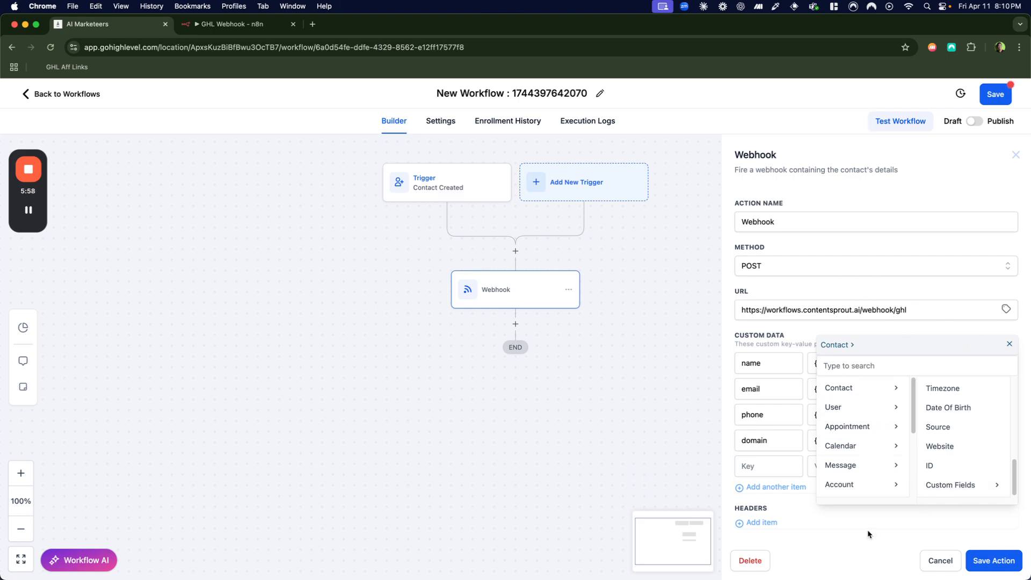
click(1007, 344)
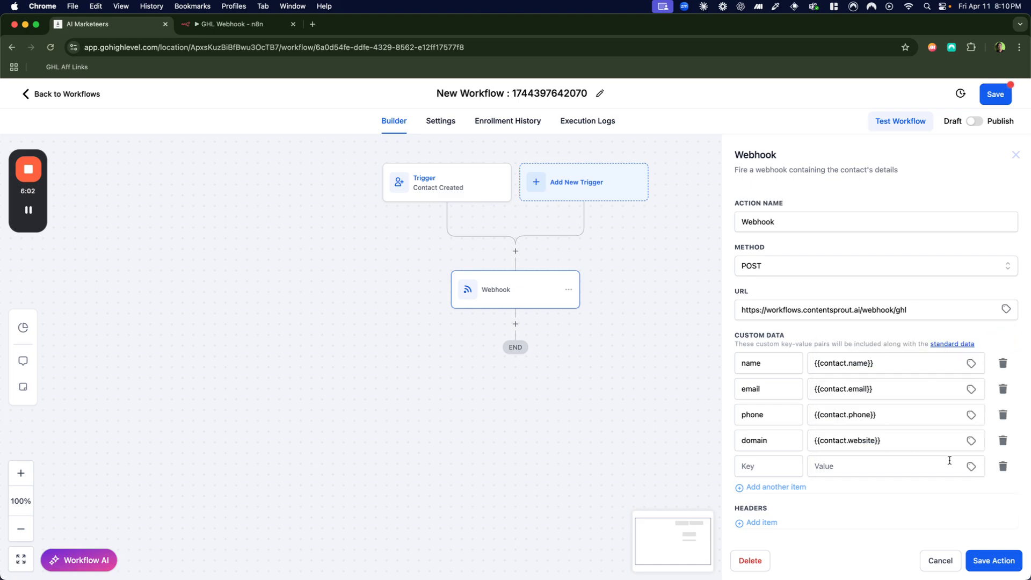
click(1002, 467)
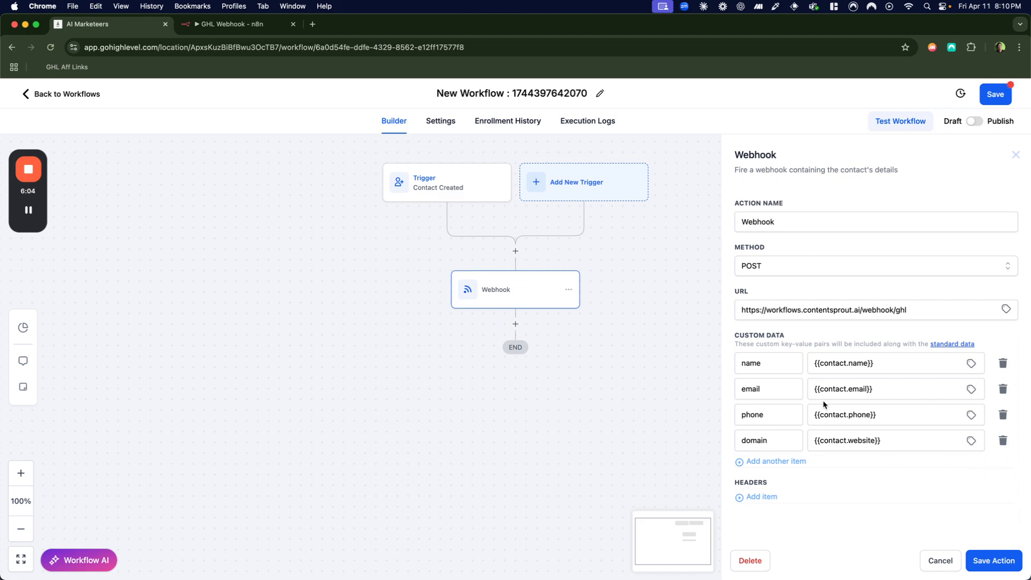
Step: Save the Webhook action with its four custom data items and save the workflow
click(993, 559)
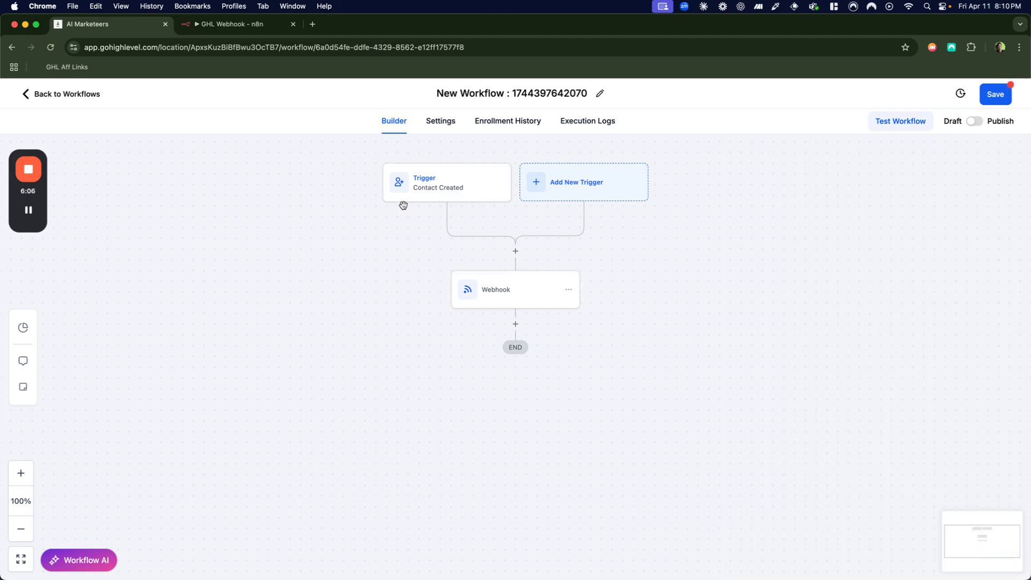
click(975, 102)
Step: Rename the workflow as n8n webhook and dismiss the save notification
click(539, 93)
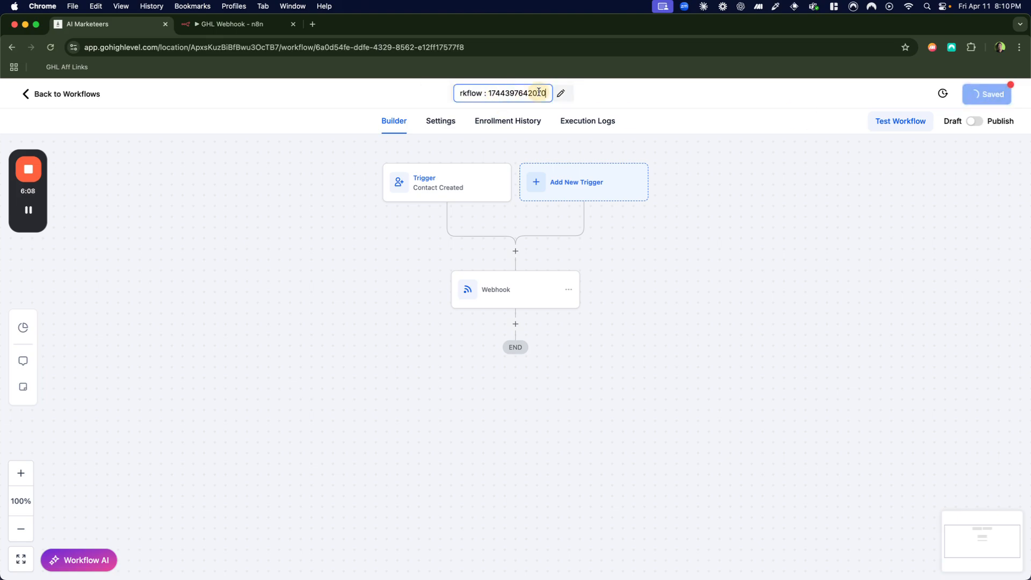
key(super+a)
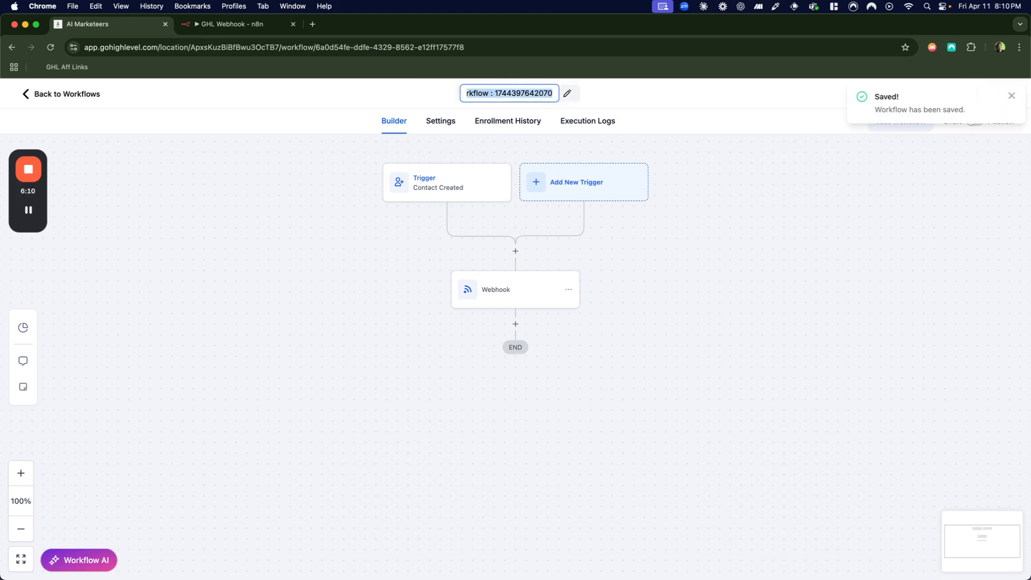
text(n8n webhook)
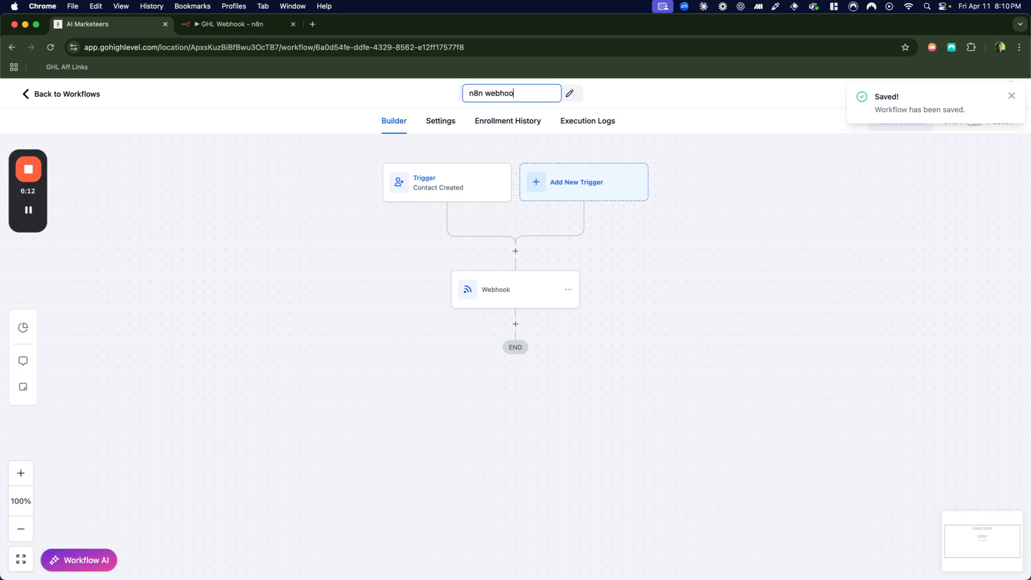
key(Return)
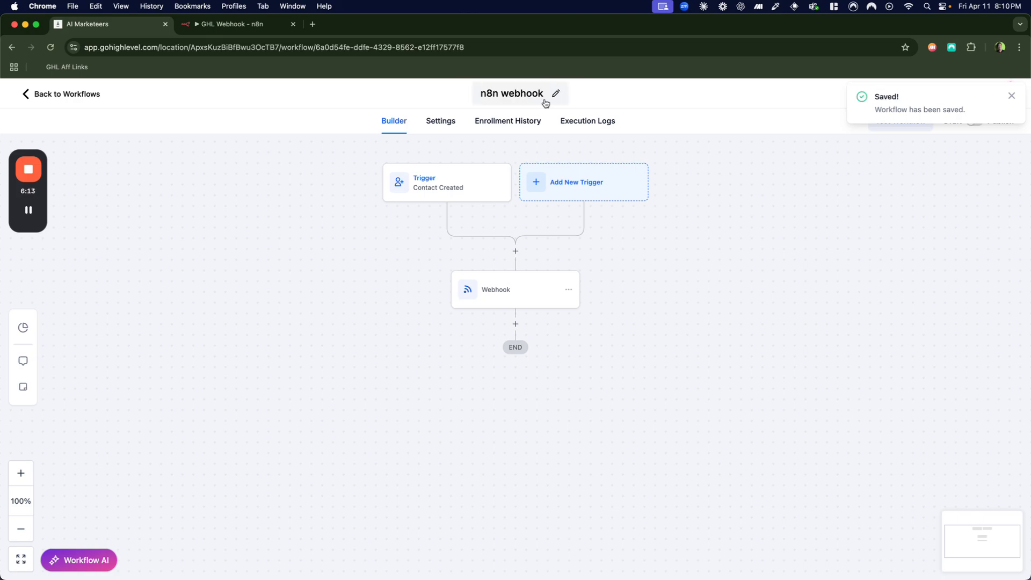
click(1009, 98)
click(988, 100)
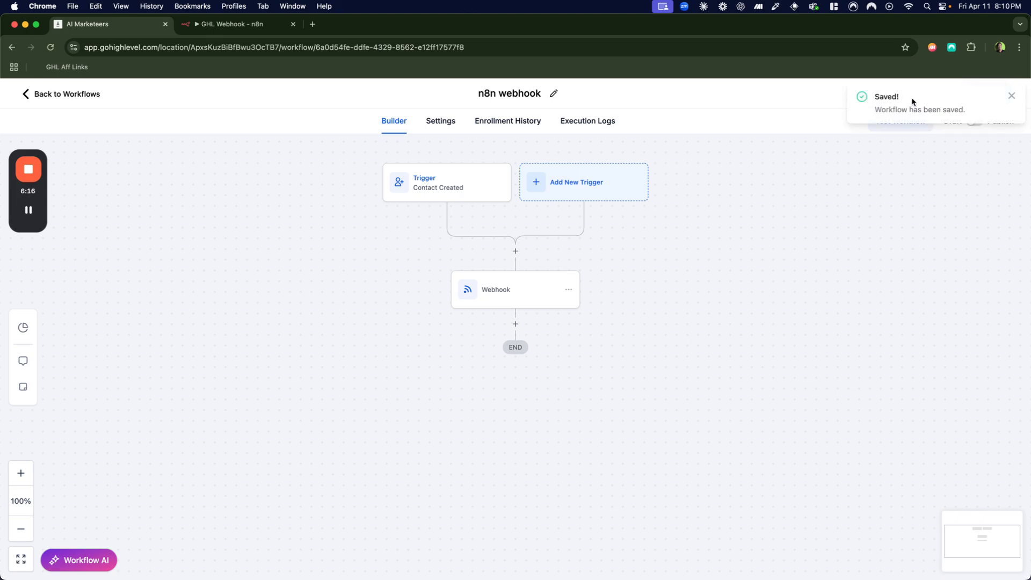
click(1010, 97)
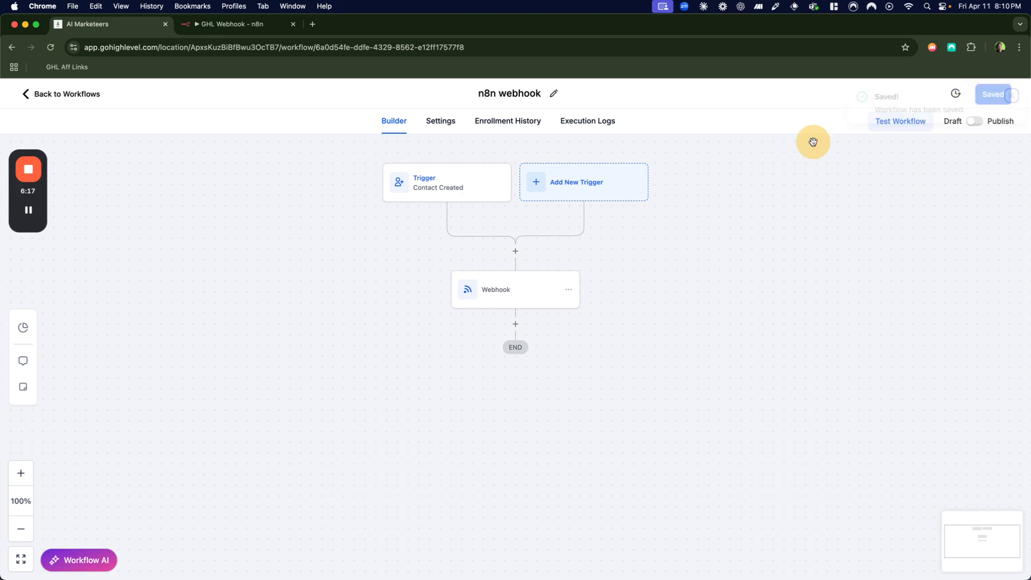
Step: Leave the workflow builder and open the record of the most recently created contact in Contacts
click(53, 97)
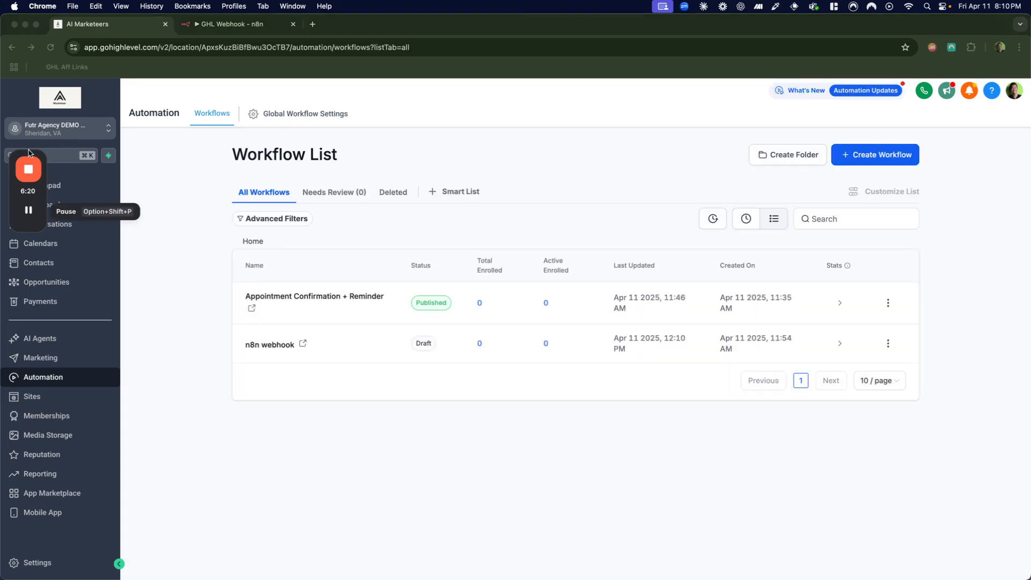
click(28, 265)
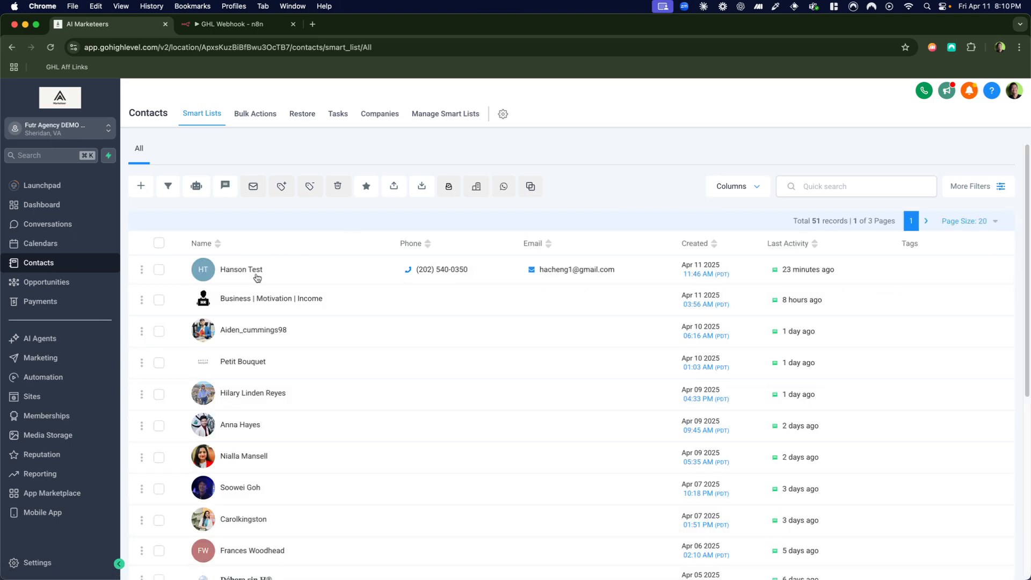
click(256, 274)
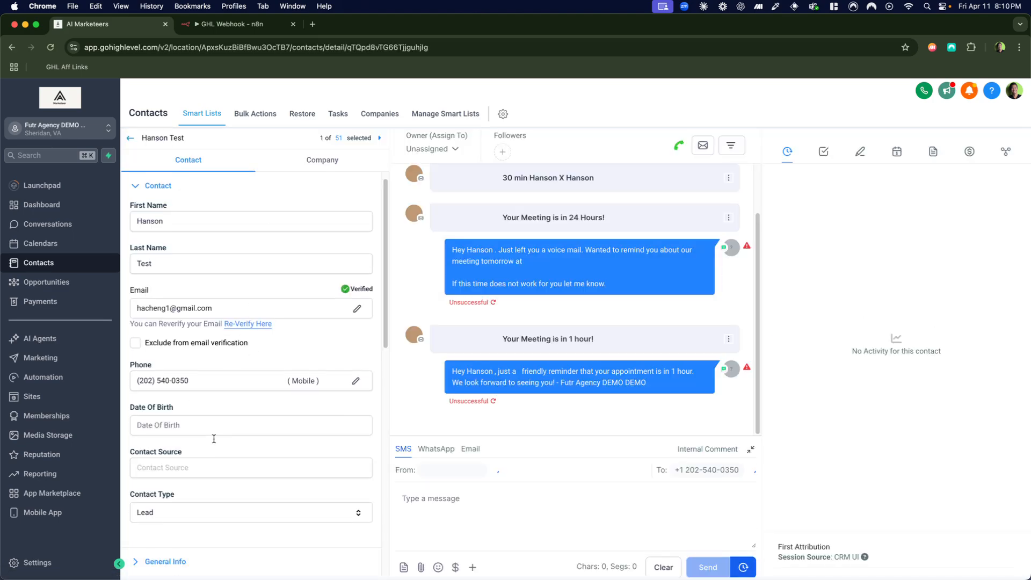
Step: Set the contact's Website in General Info to contentsprout.ai and save the record
scroll(213, 437, down, 5)
scroll(195, 427, down, 2)
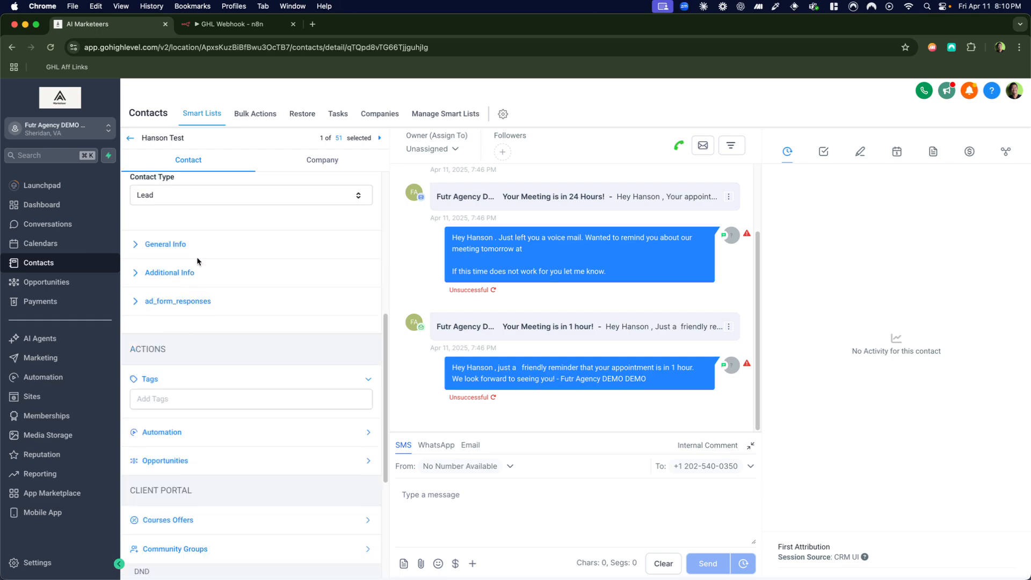
click(179, 246)
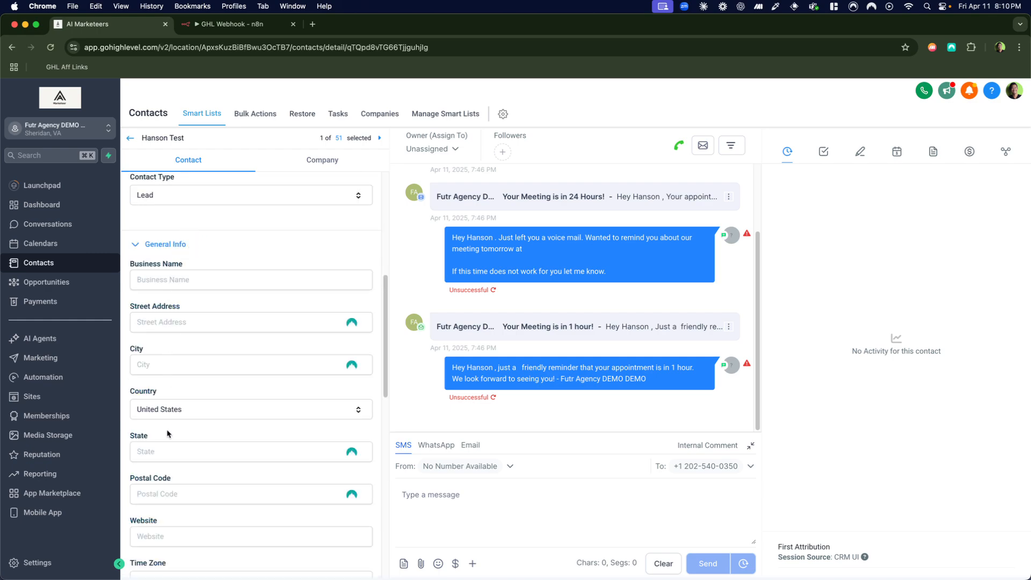
scroll(169, 435, down, 3)
click(156, 468)
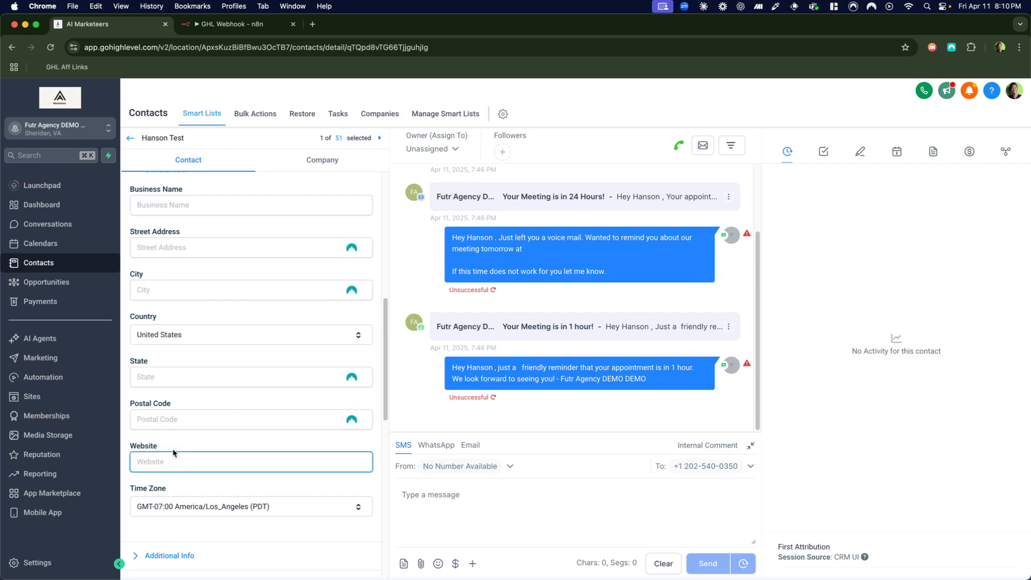
text(www)
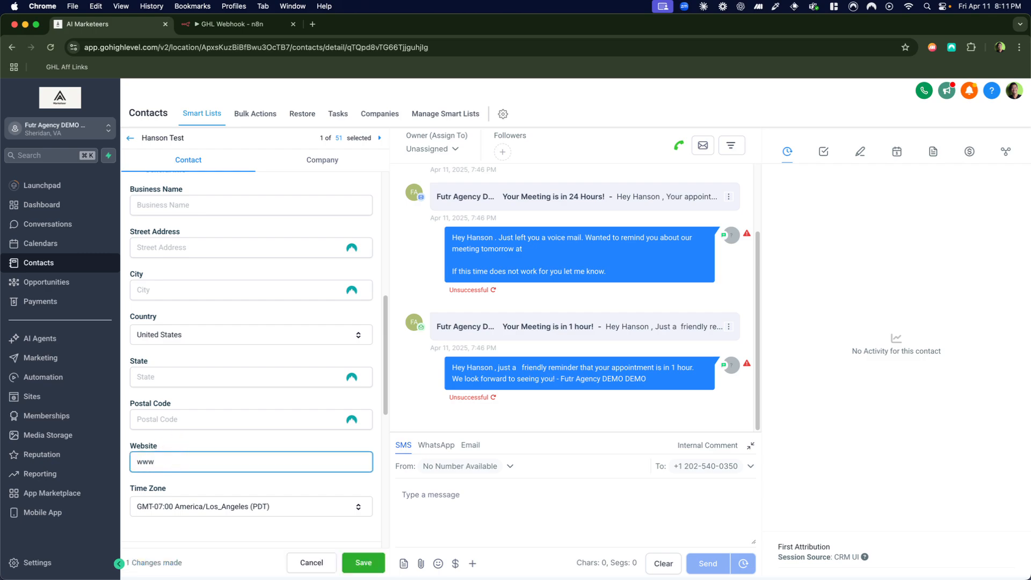
text(.conten)
key(BackSpace)
key(BackSpace)
key(BackSpace)
key(BackSpace)
key(BackSpace)
key(BackSpace)
key(BackSpace)
text(contentsprout)
click(364, 562)
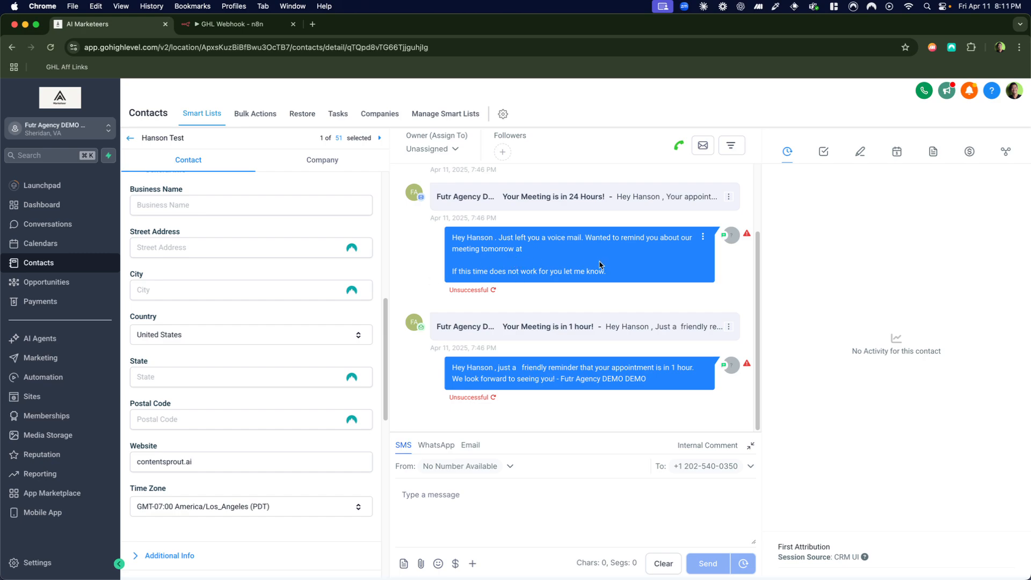
Step: Retry sending the last unsuccessful 1-hour appointment reminder SMS in the contact's conversation
click(479, 398)
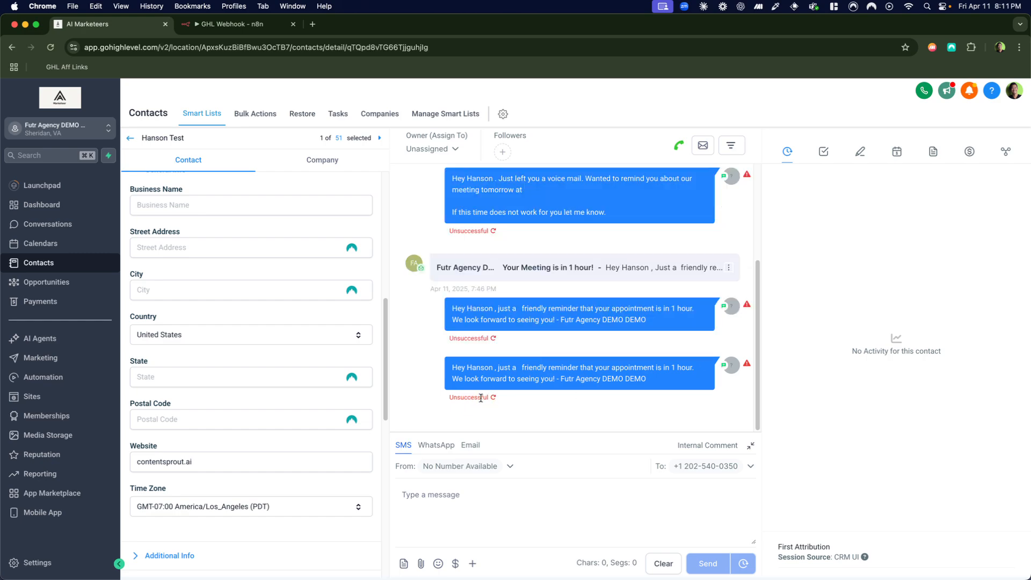
mouse_move(747, 365)
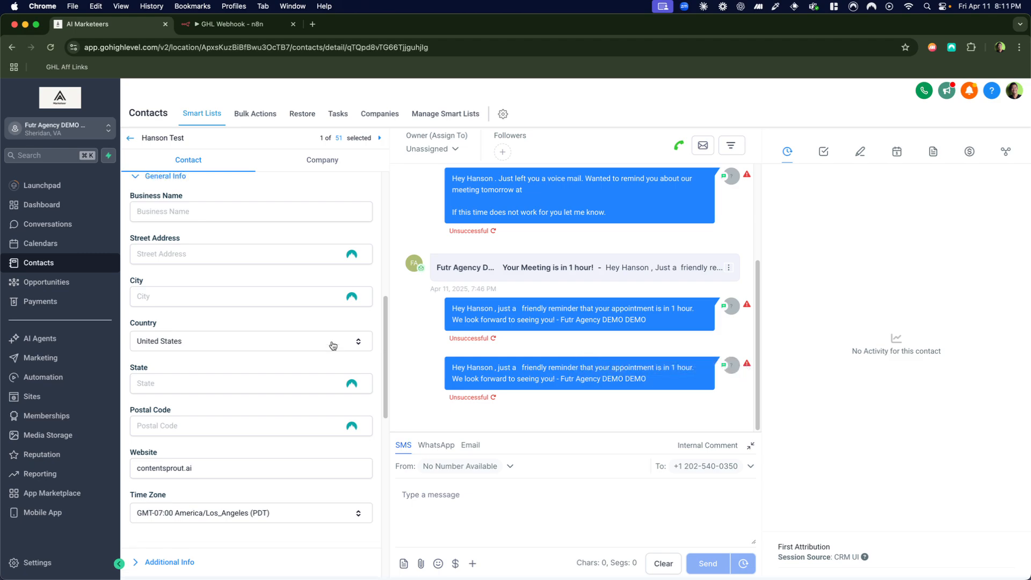
Step: Examine the contact's details and the appointment emails and reminder messages in the conversation history
scroll(330, 344, up, 8)
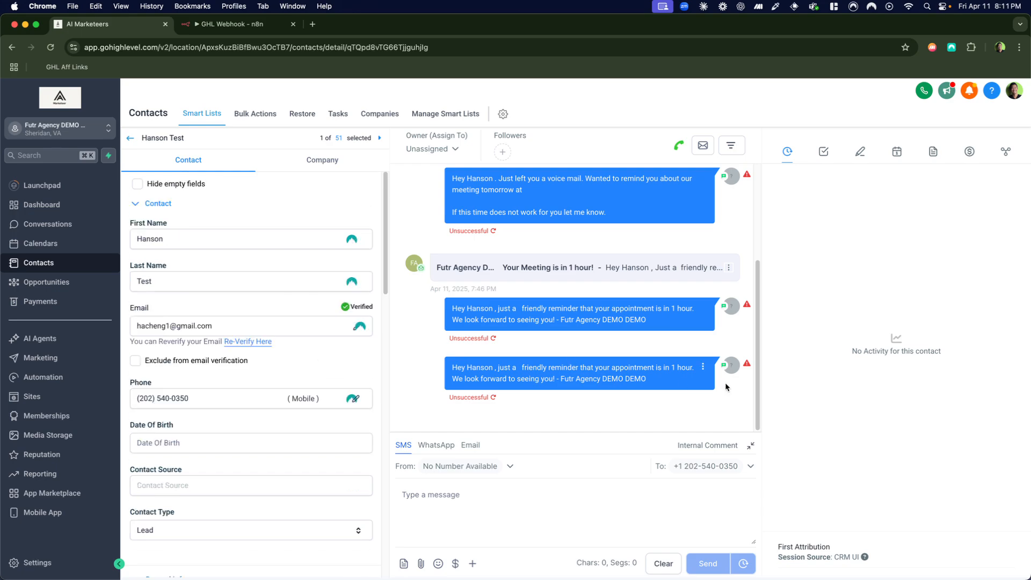
scroll(644, 339, up, 5)
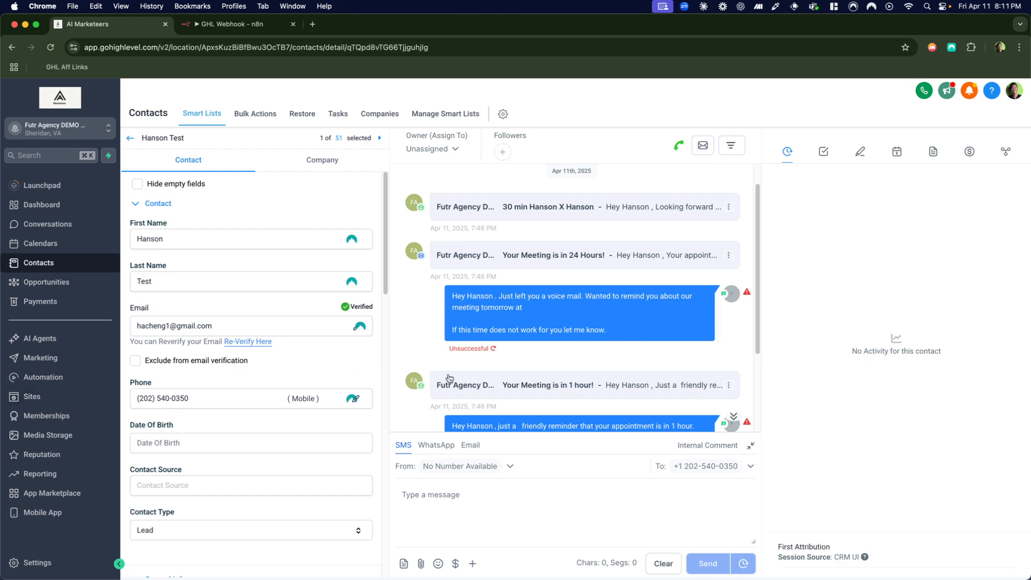
scroll(572, 293, up, 1)
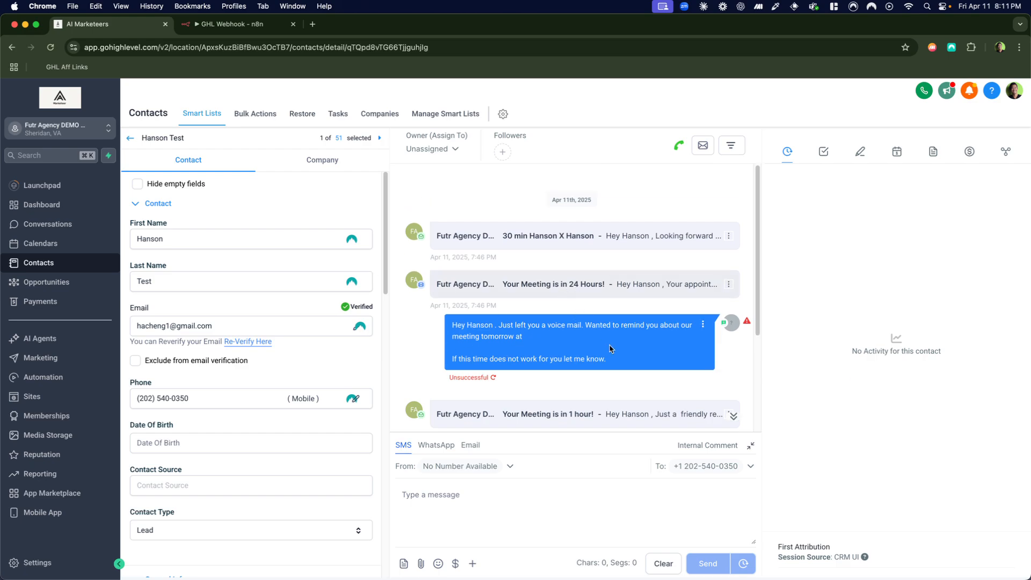
scroll(504, 310, down, 4)
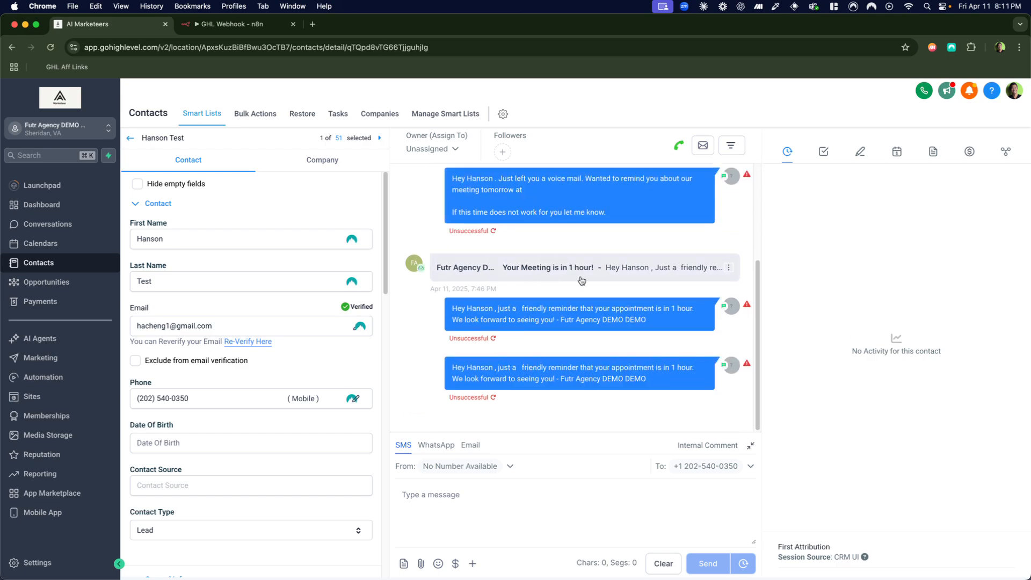
scroll(568, 315, up, 4)
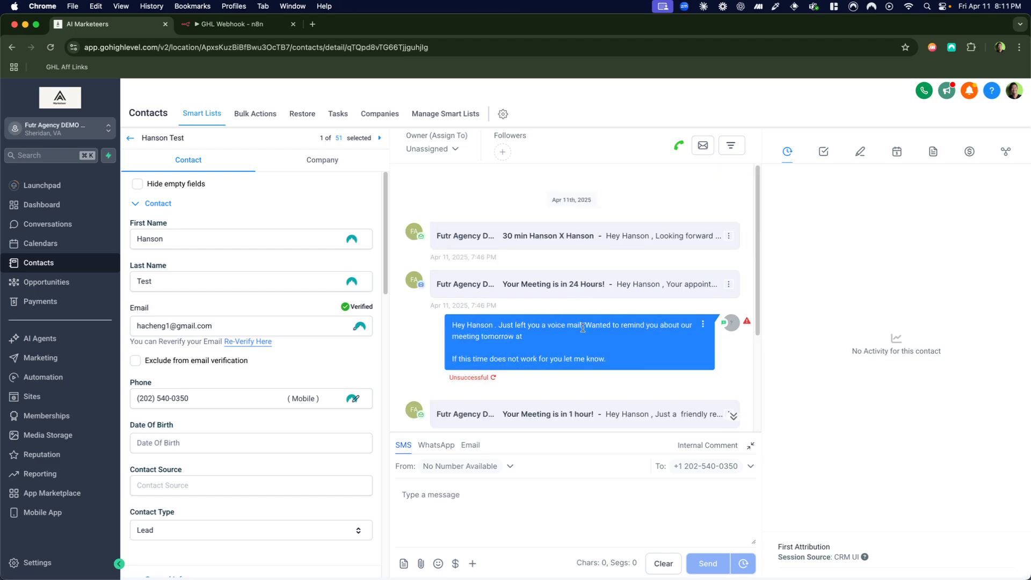
scroll(542, 322, down, 4)
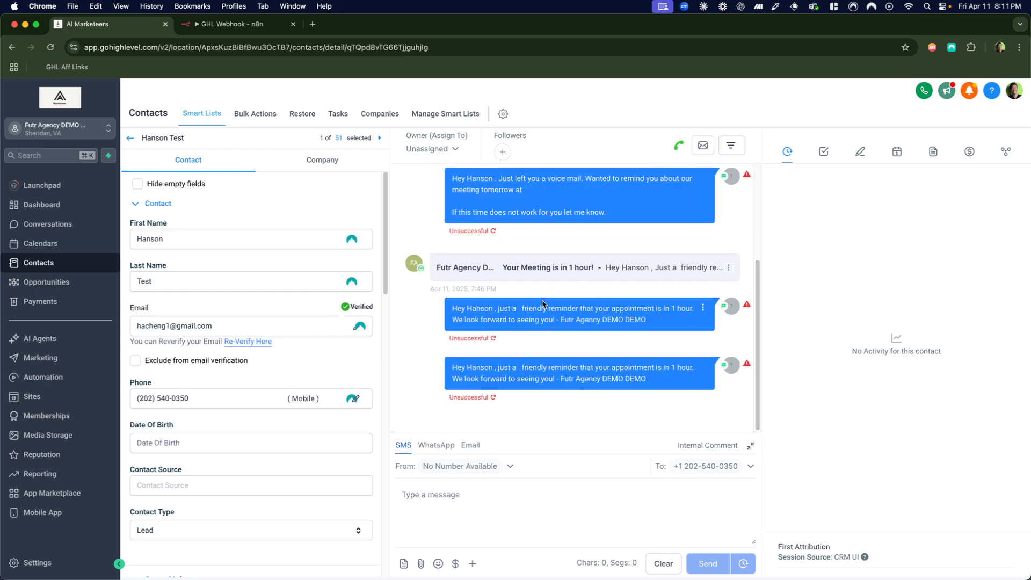
scroll(541, 304, up, 4)
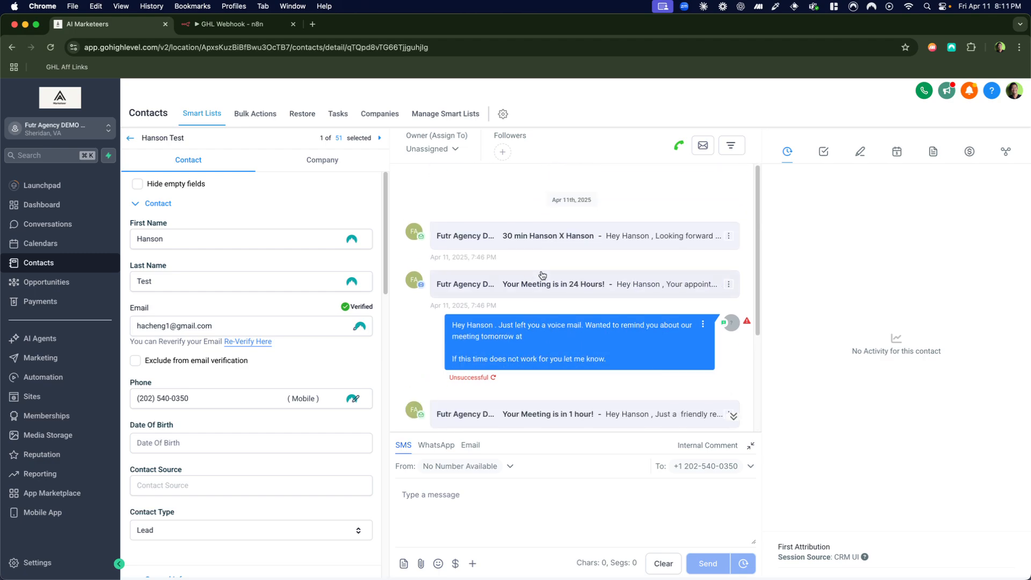
scroll(585, 294, down, 4)
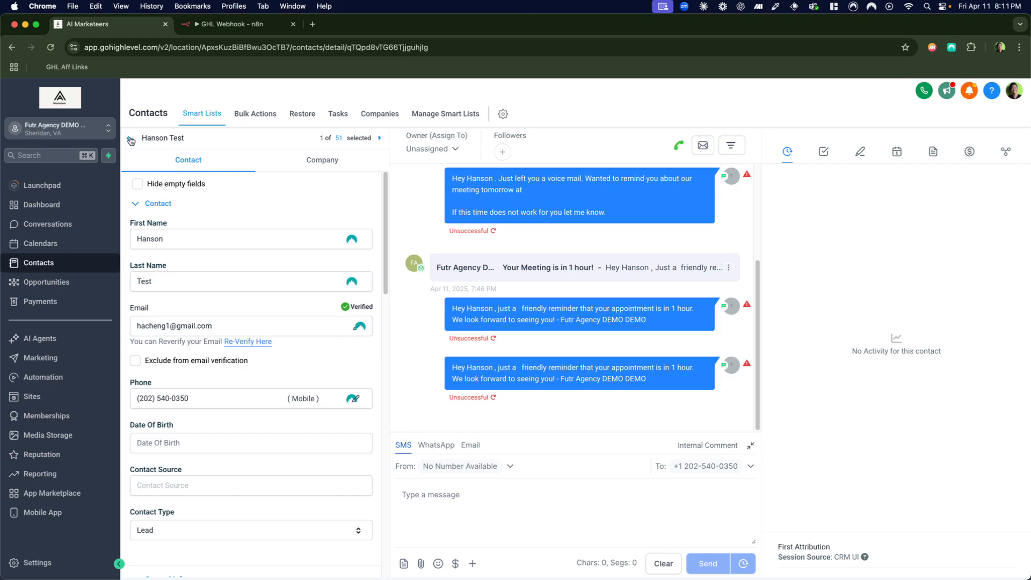
Step: Open the n8n webhook workflow in Automation and start a workflow test, searching for the test contact by first name
scroll(185, 383, down, 5)
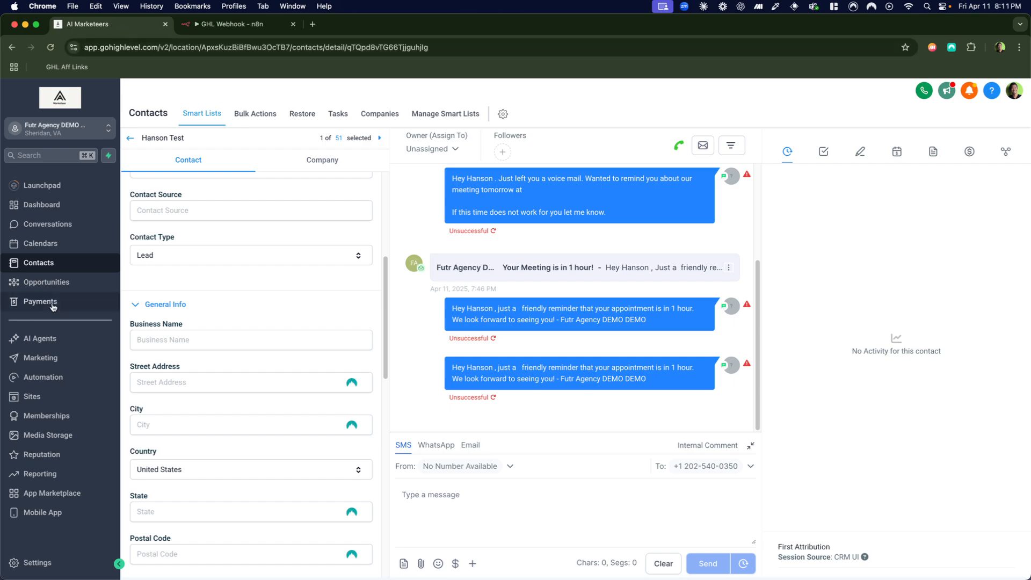
click(43, 377)
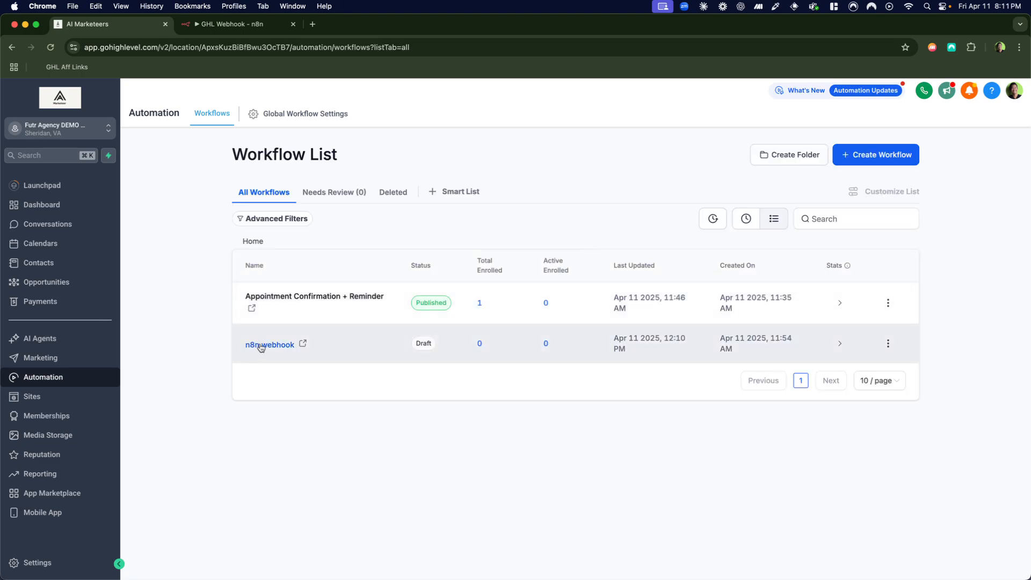
click(259, 343)
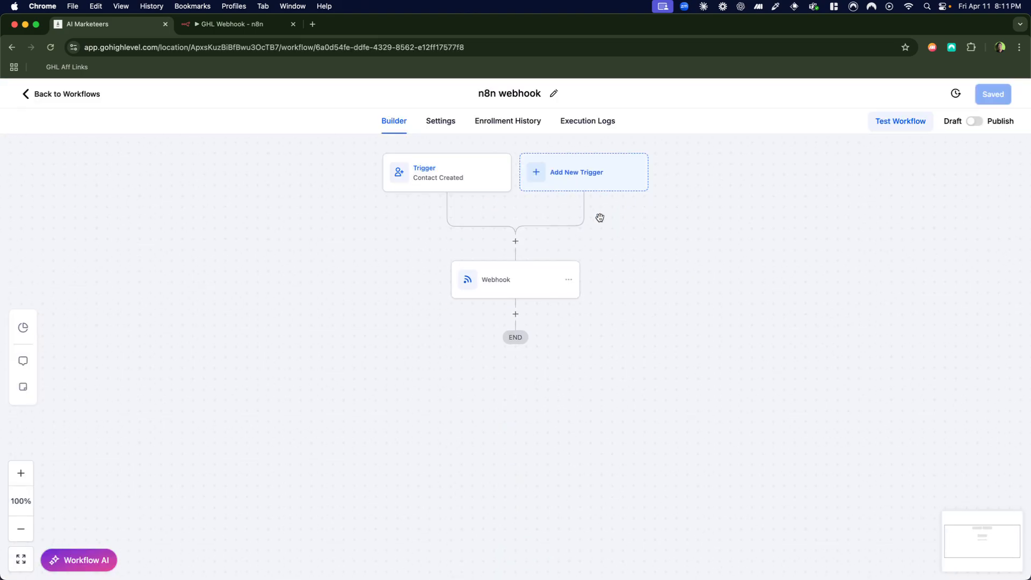
click(903, 125)
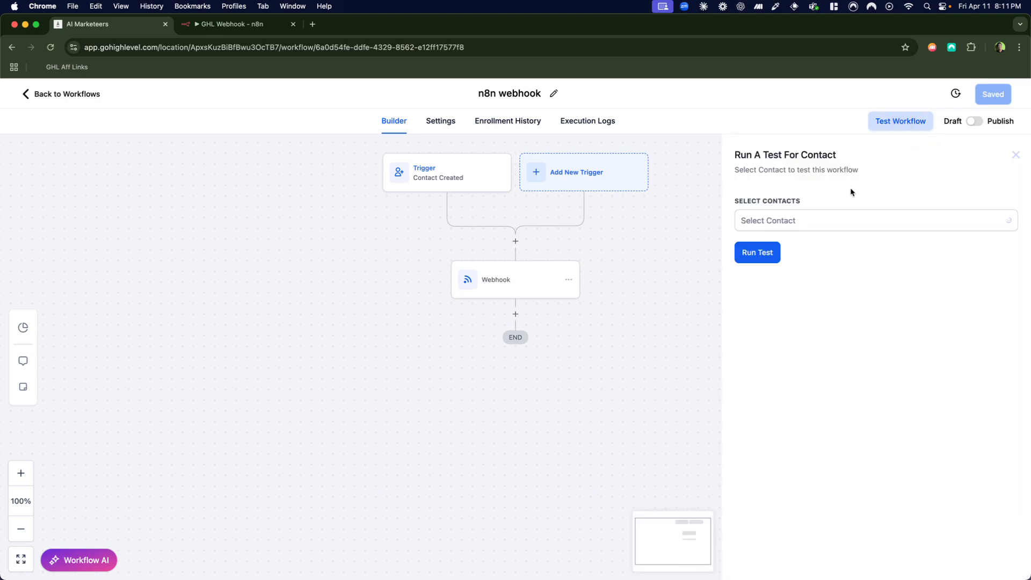
click(825, 227)
text(hanson)
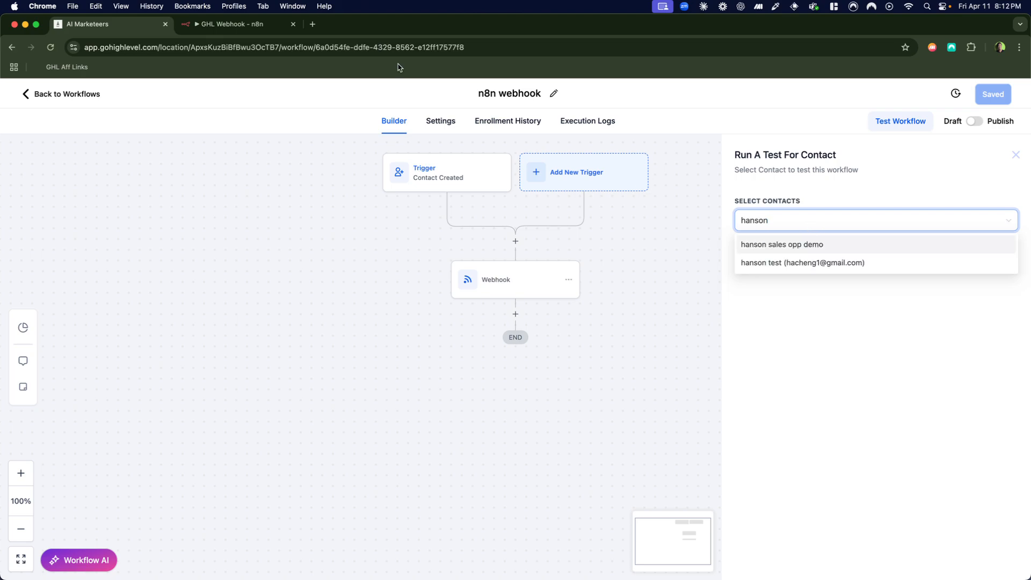
Step: Switch to n8n, activate the GHL Webhook workflow and review the Webhook node's parameters
click(252, 24)
click(498, 98)
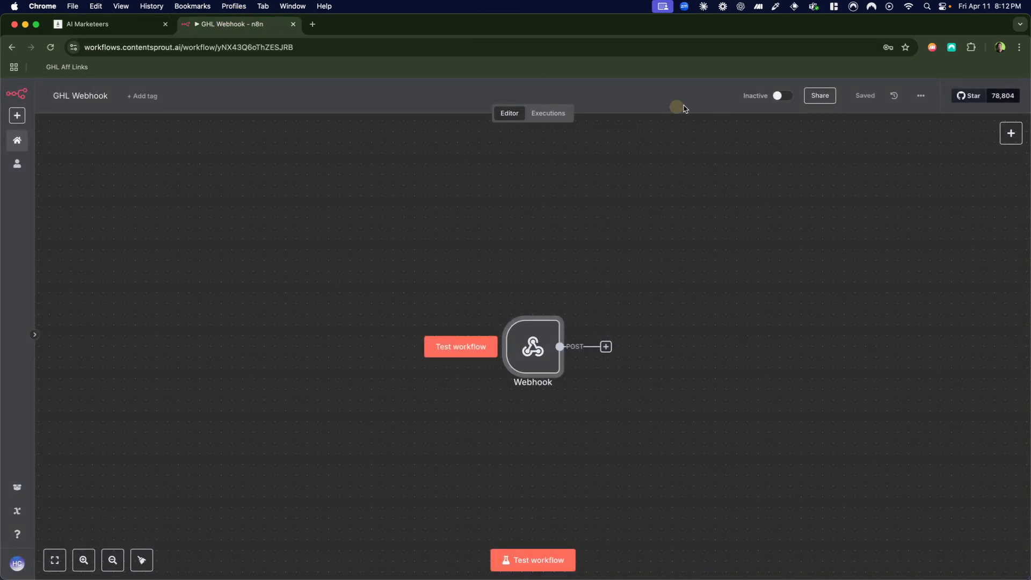
click(778, 101)
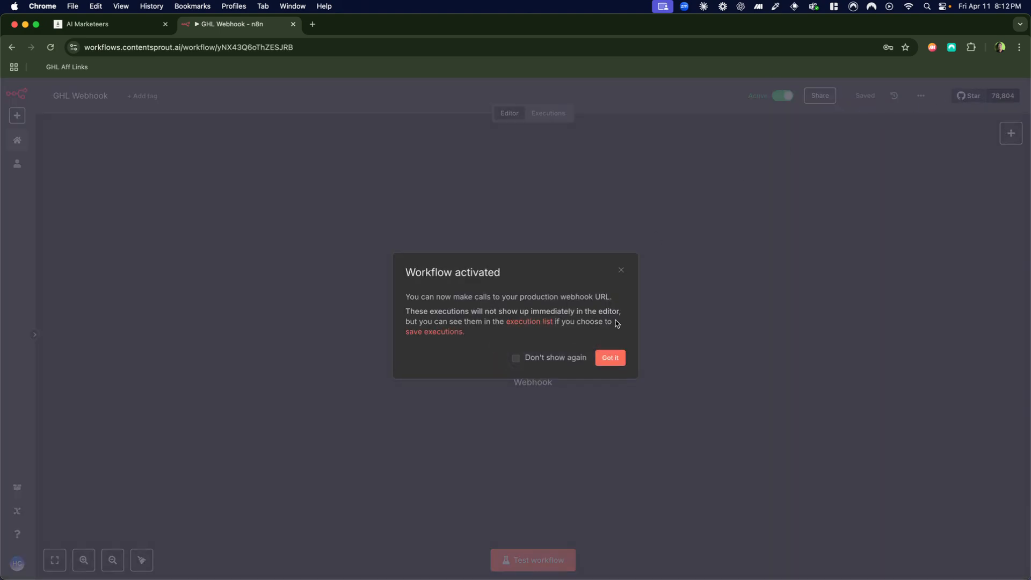
click(615, 358)
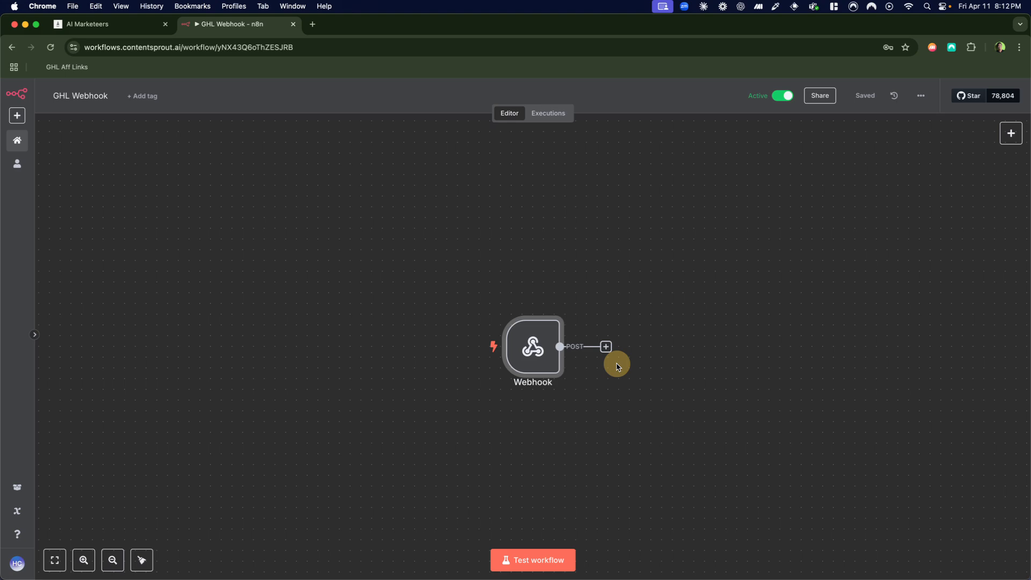
double_click(532, 334)
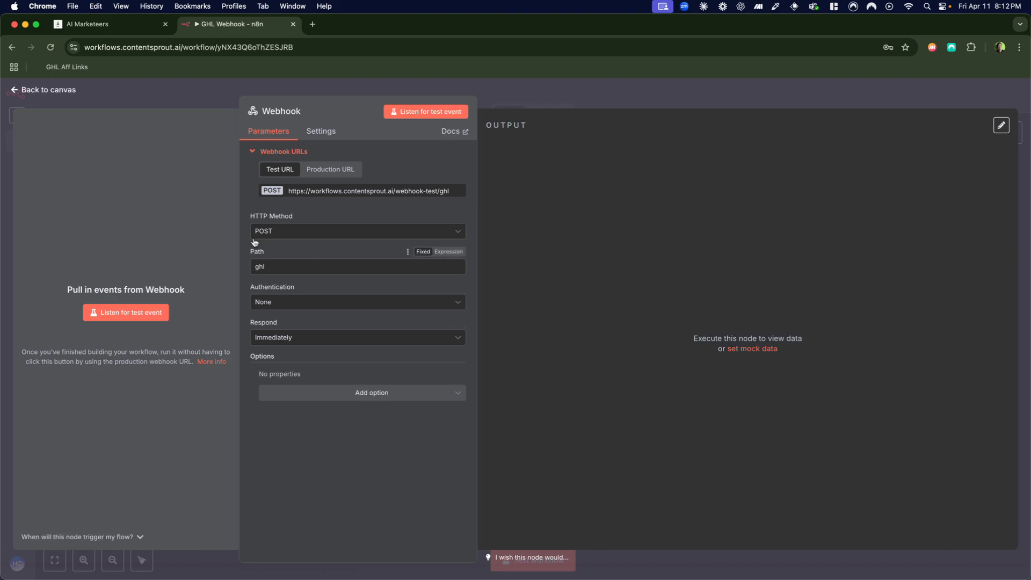
click(626, 96)
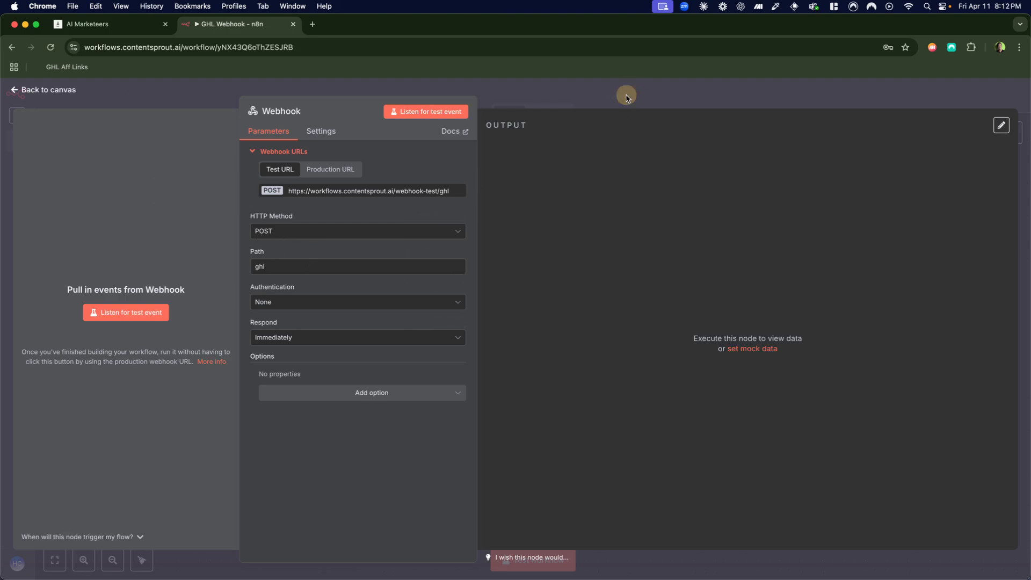
Step: Switch back to HighLevel and run the workflow test with the test contact that has an e-mail address
click(86, 24)
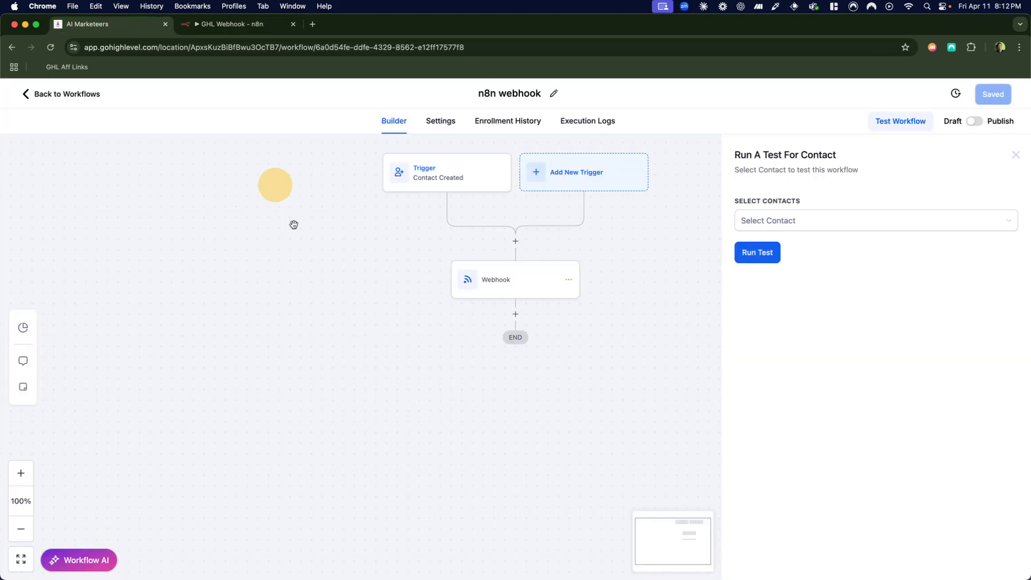
click(785, 221)
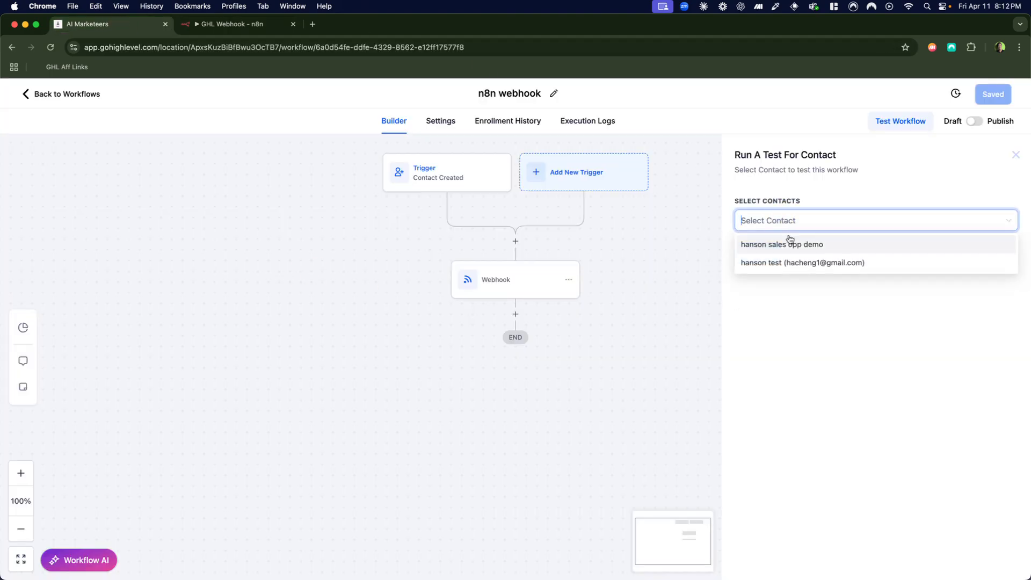
click(791, 263)
click(742, 329)
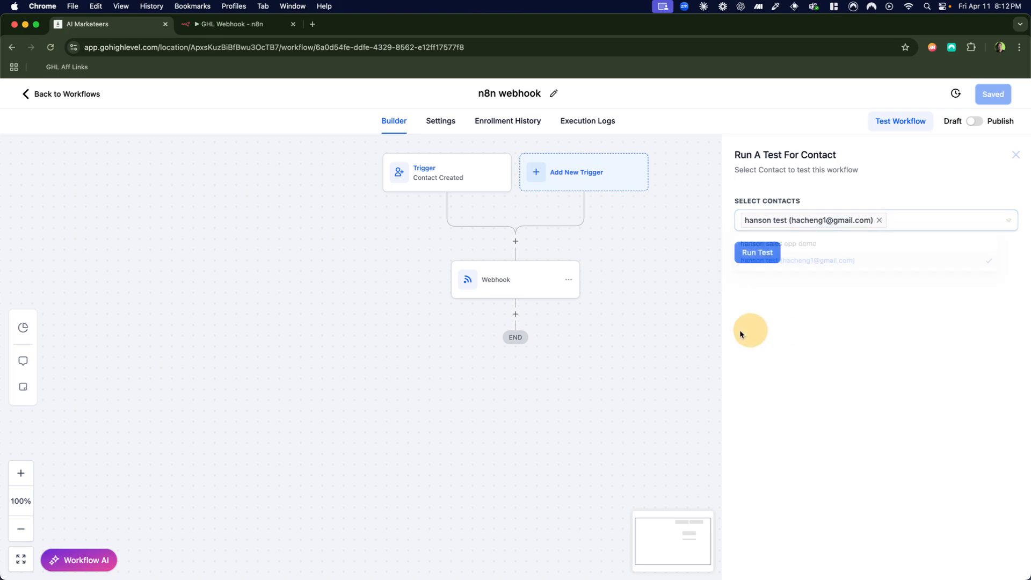
click(755, 257)
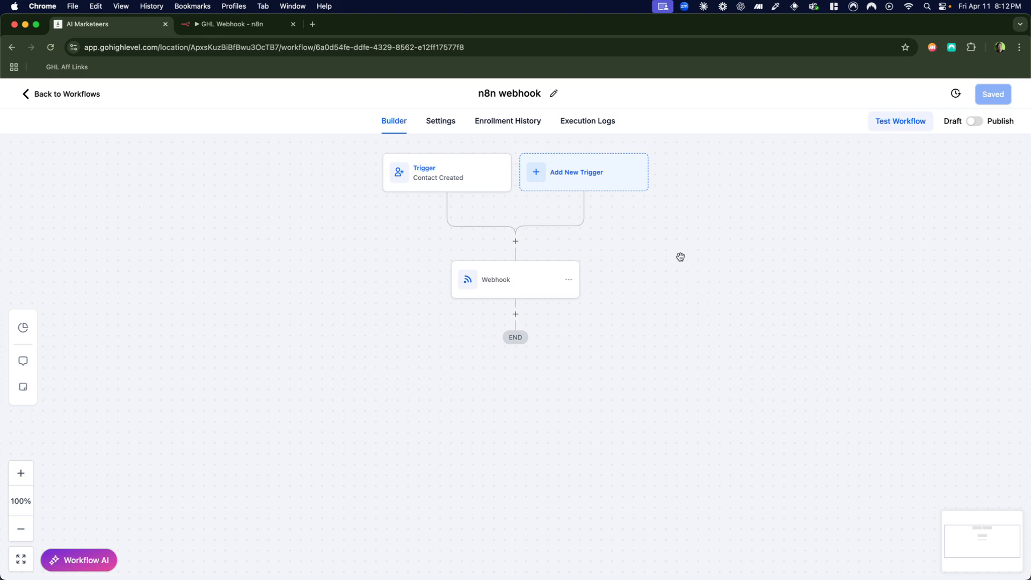
Step: Switch to n8n and copy the GHL Webhook workflow's Apr 11, 20:12:27 execution to the editor
click(230, 30)
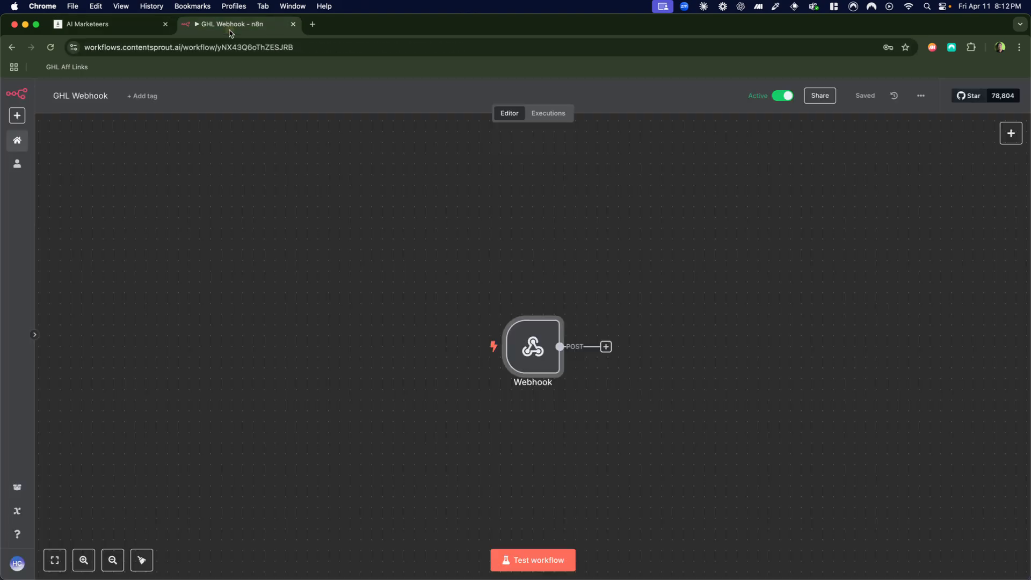
click(548, 112)
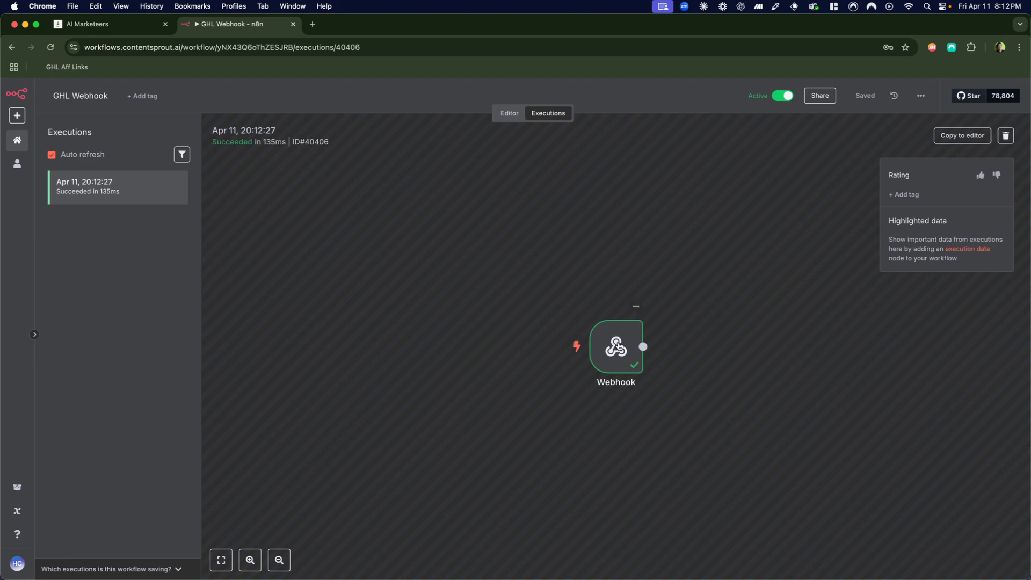
click(509, 113)
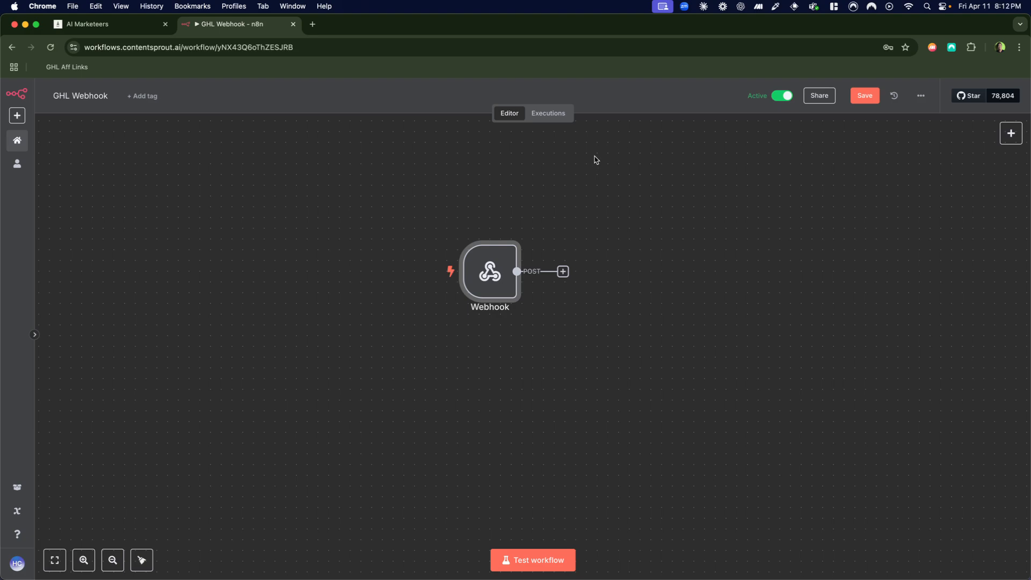
click(550, 114)
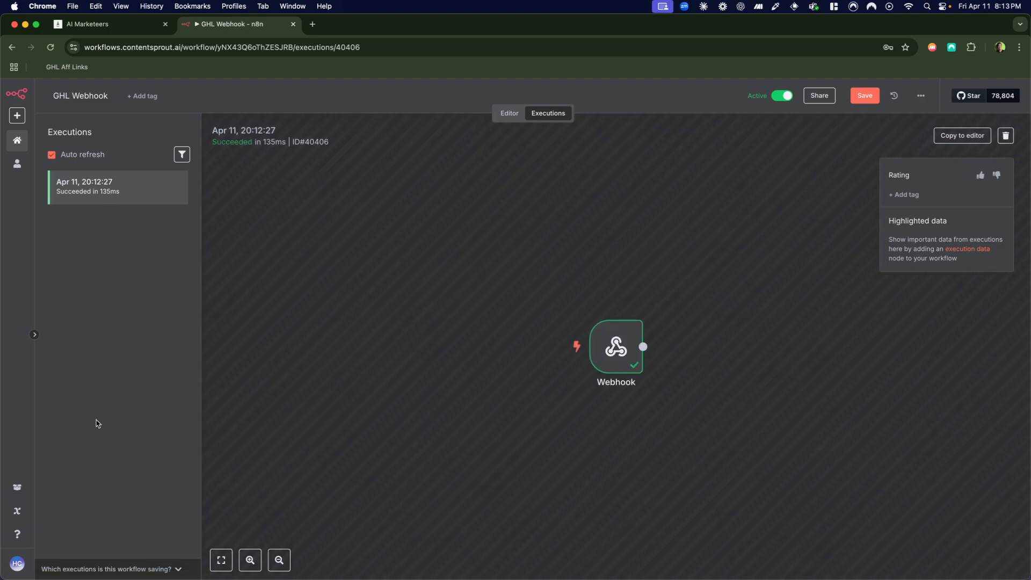
click(125, 195)
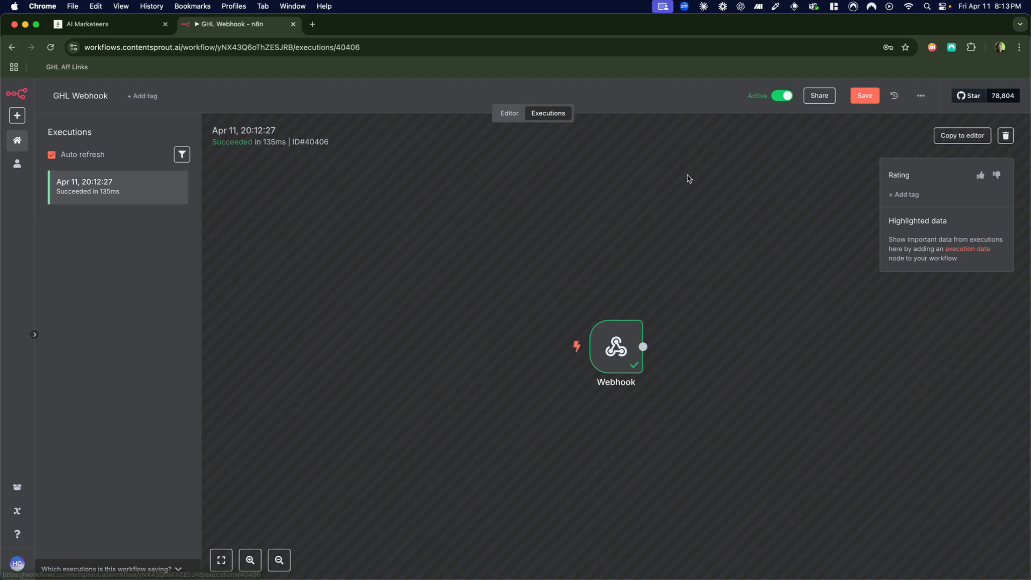
click(955, 134)
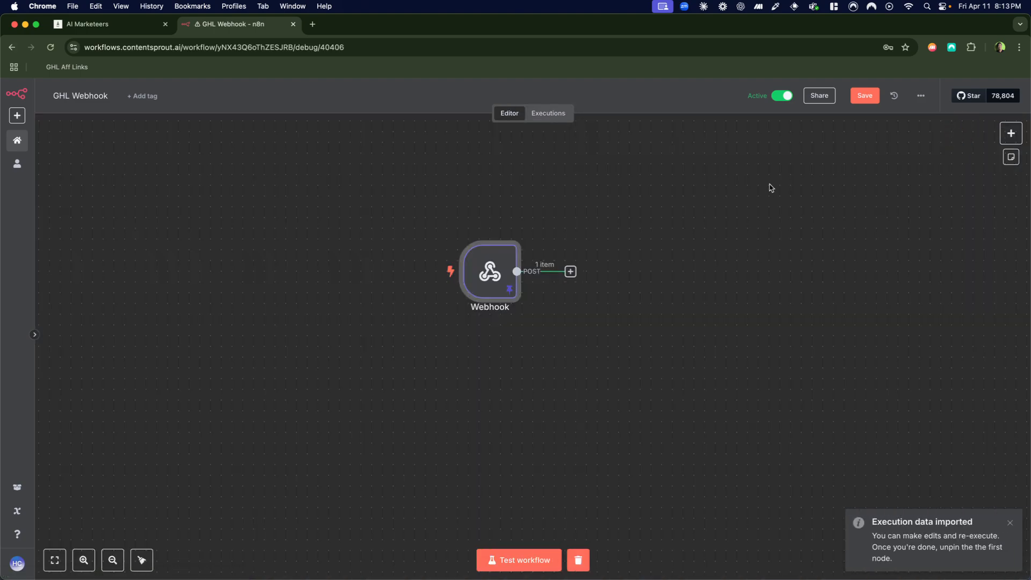
Step: Examine the Webhook node's pinned output, from the contact fields in the body down to the customData values
double_click(483, 276)
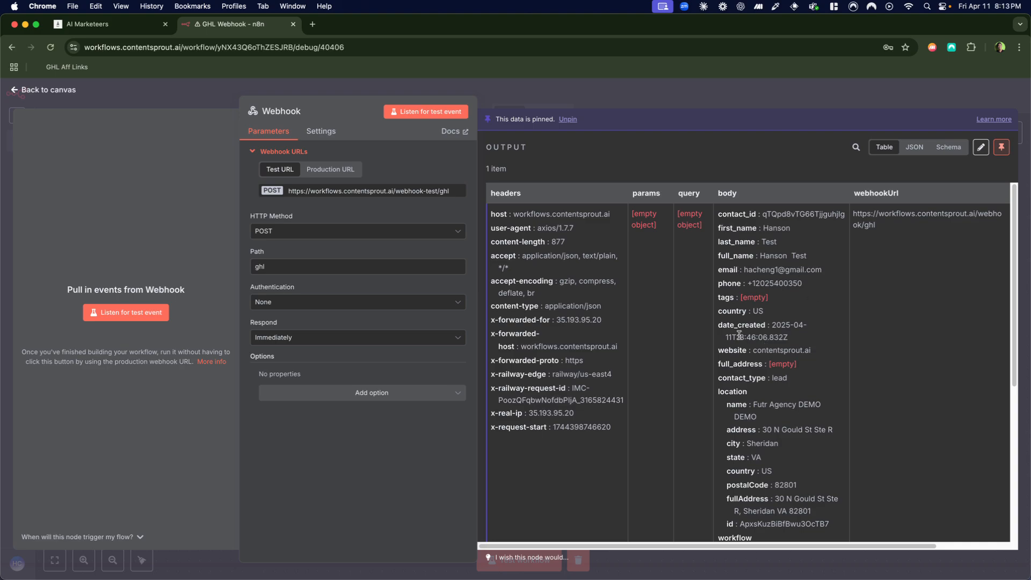
scroll(766, 385, down, 3)
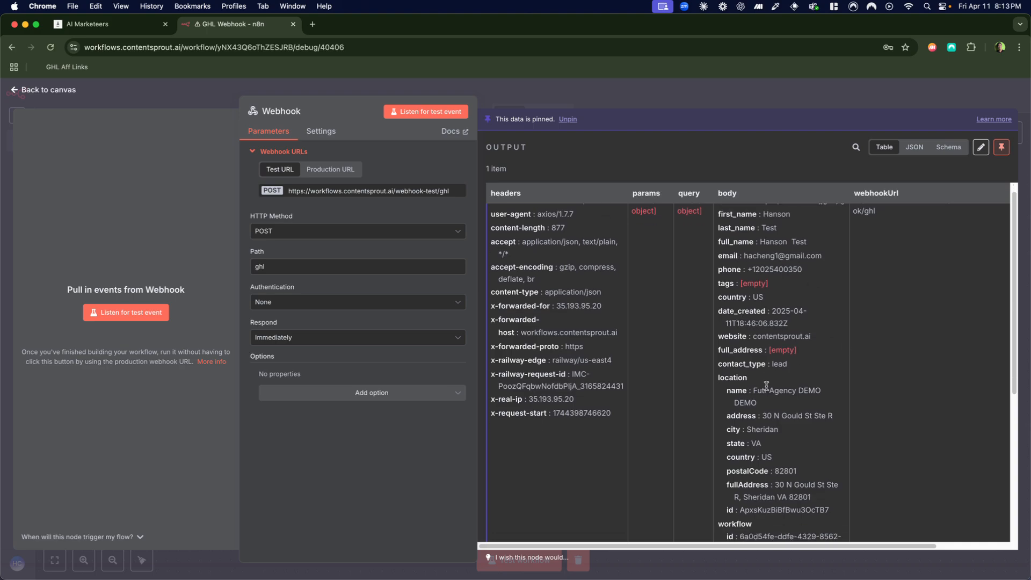
scroll(766, 386, down, 1)
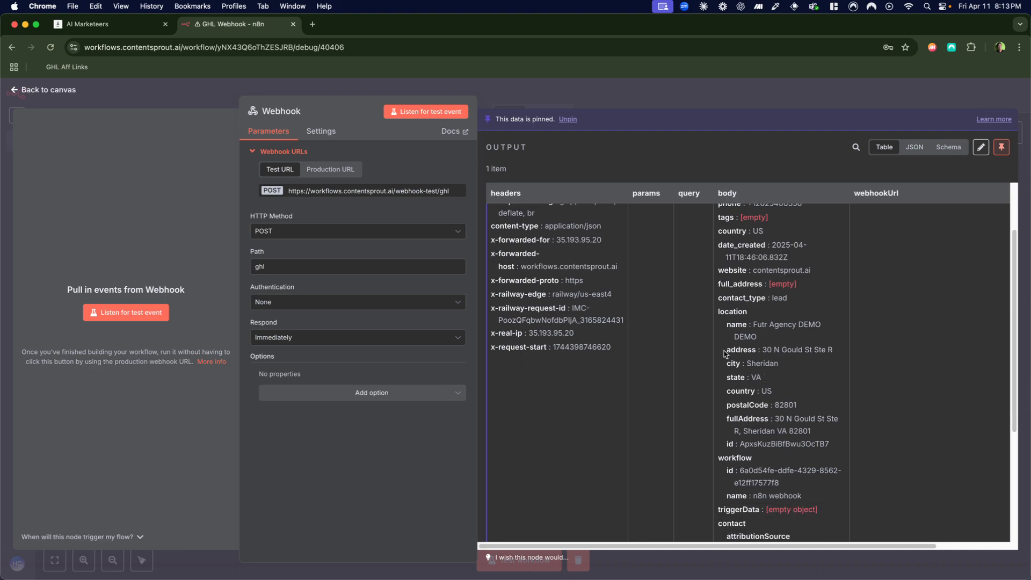
scroll(724, 354, down, 8)
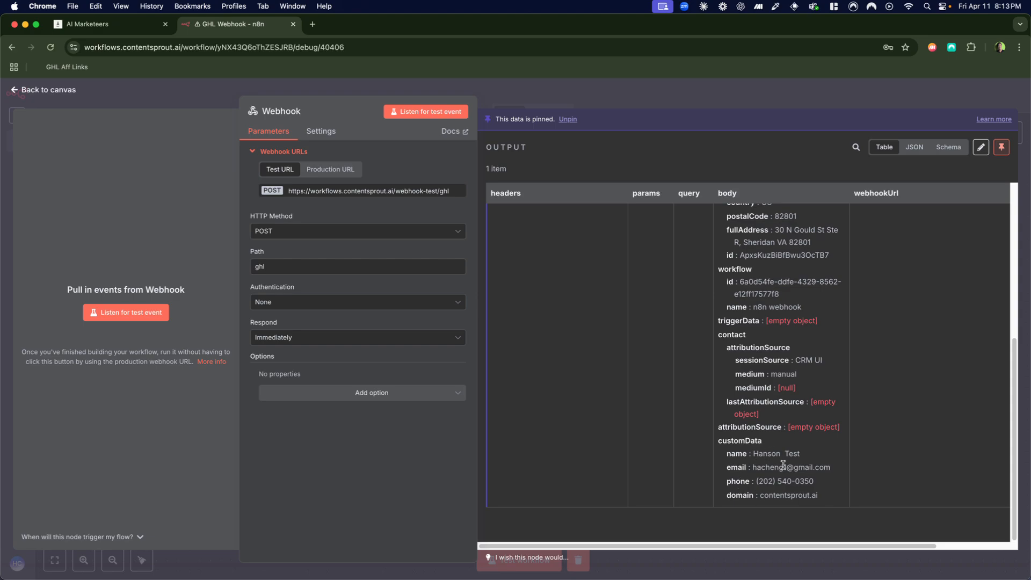
click(635, 107)
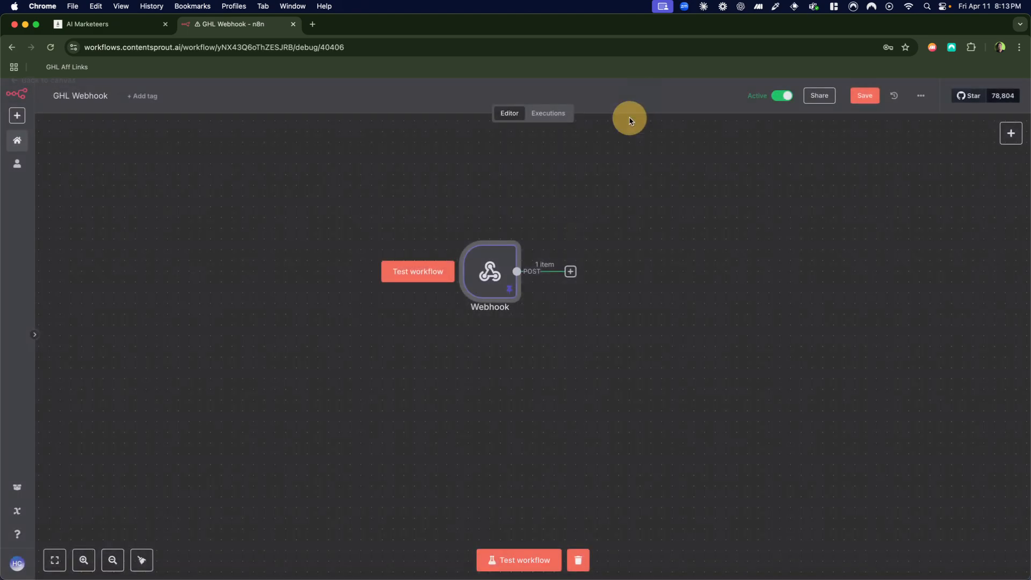
Step: Add an AI Agent node after the Webhook node
click(570, 271)
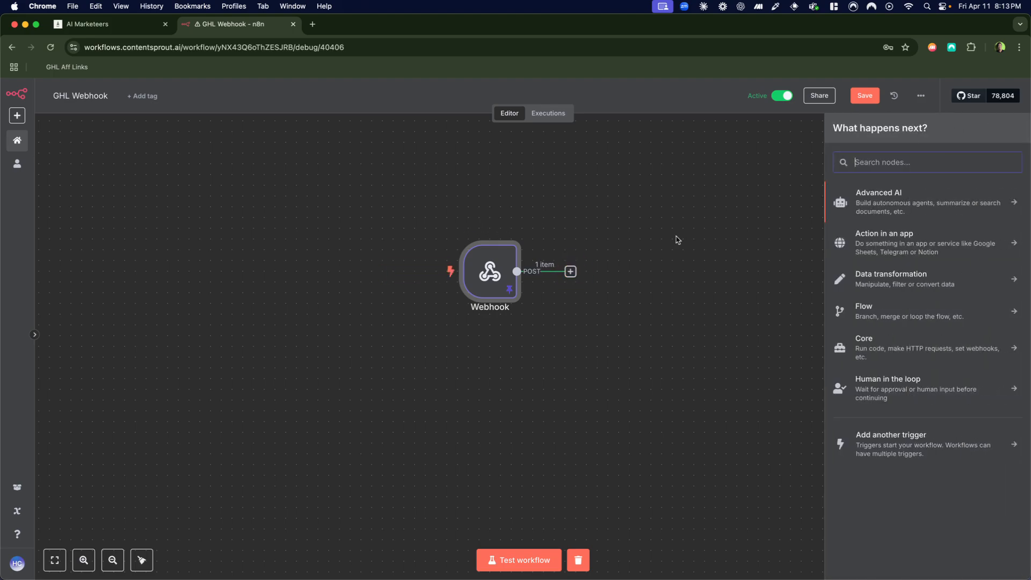
click(890, 194)
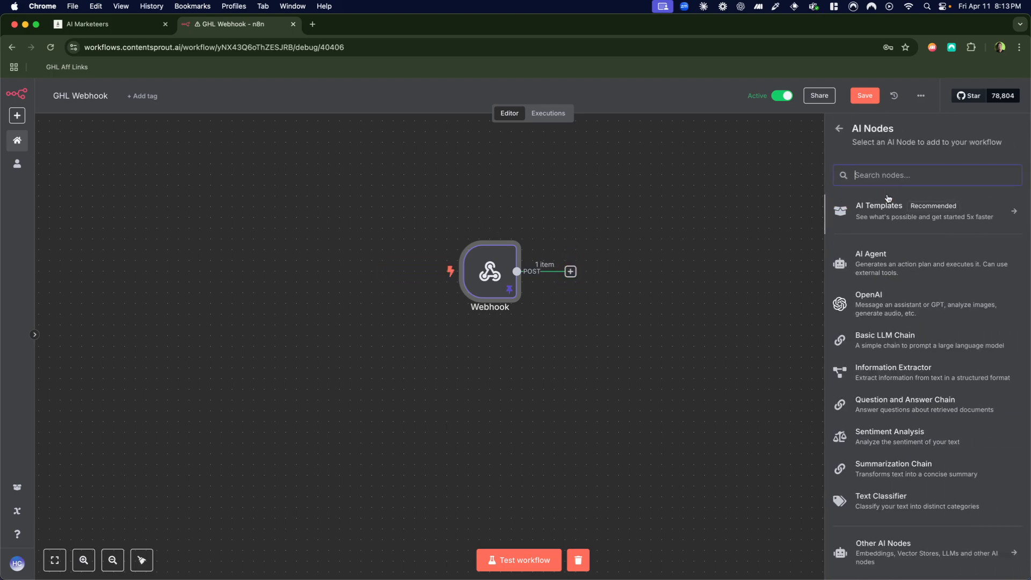
click(887, 270)
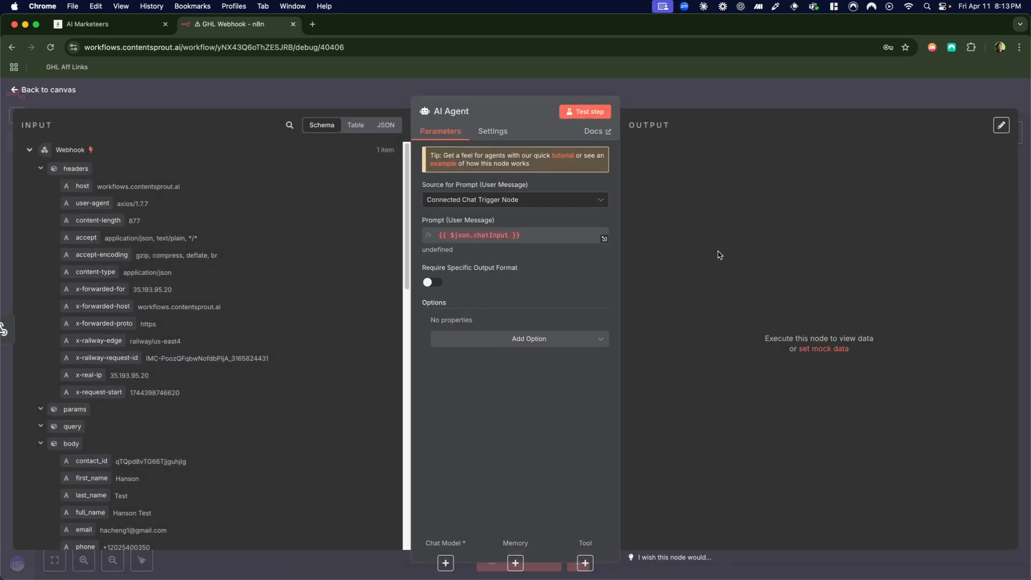
click(89, 24)
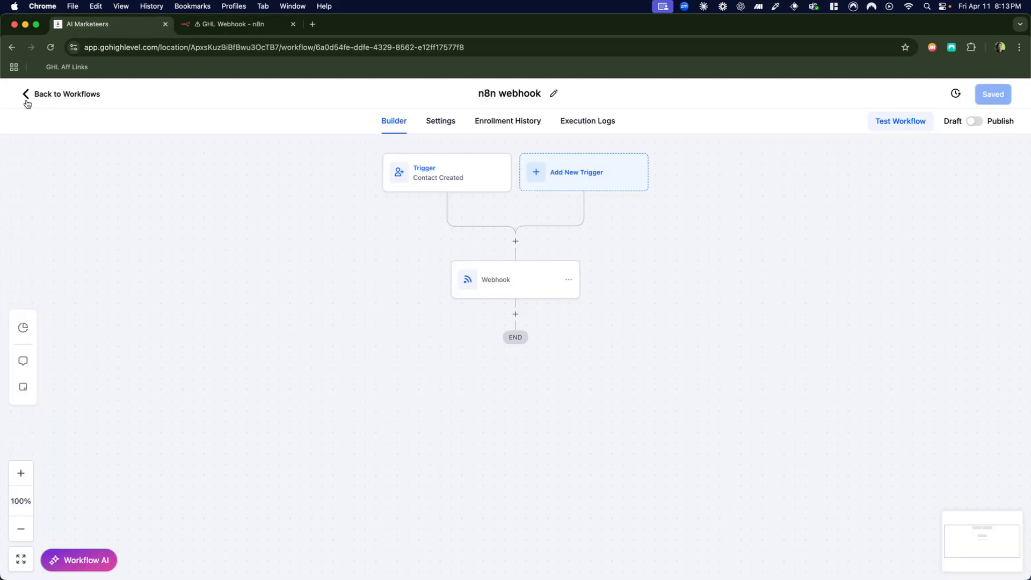
click(247, 32)
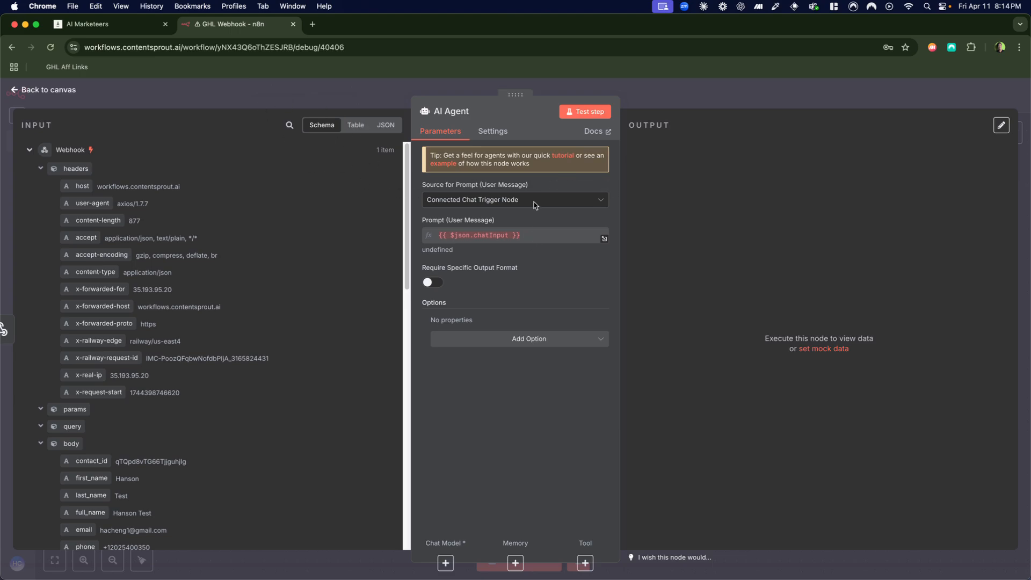
Step: Close the AI Agent settings and line up the Webhook and AI Agent nodes in a row on the canvas
click(512, 202)
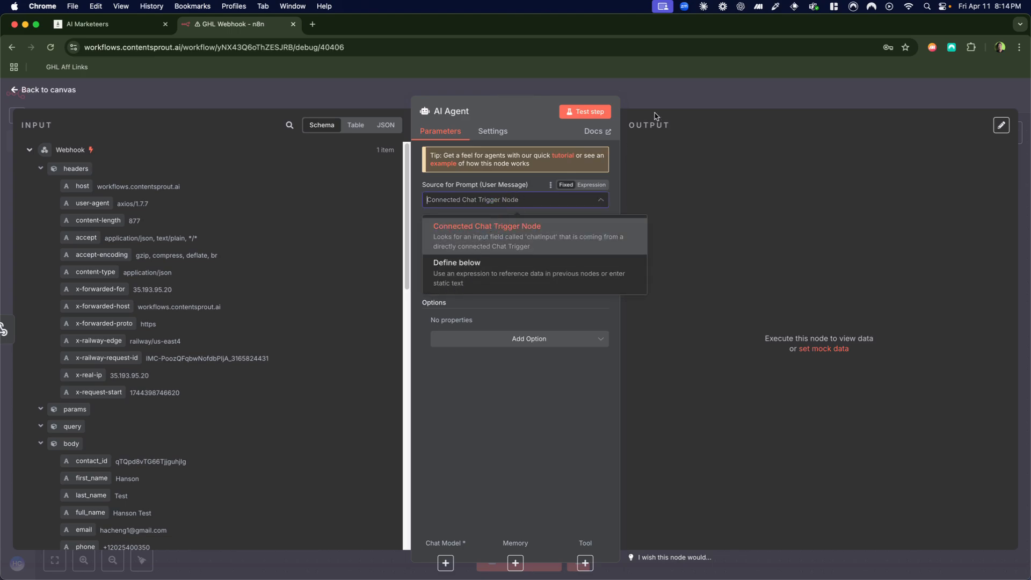
click(656, 138)
drag(631, 253, 652, 265)
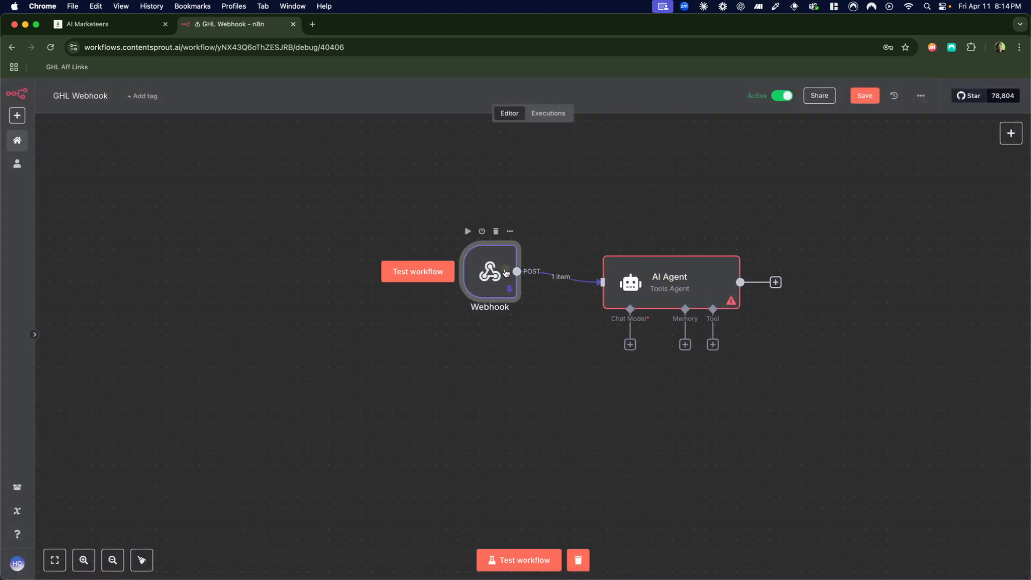
drag(505, 273, 387, 283)
drag(655, 284, 569, 283)
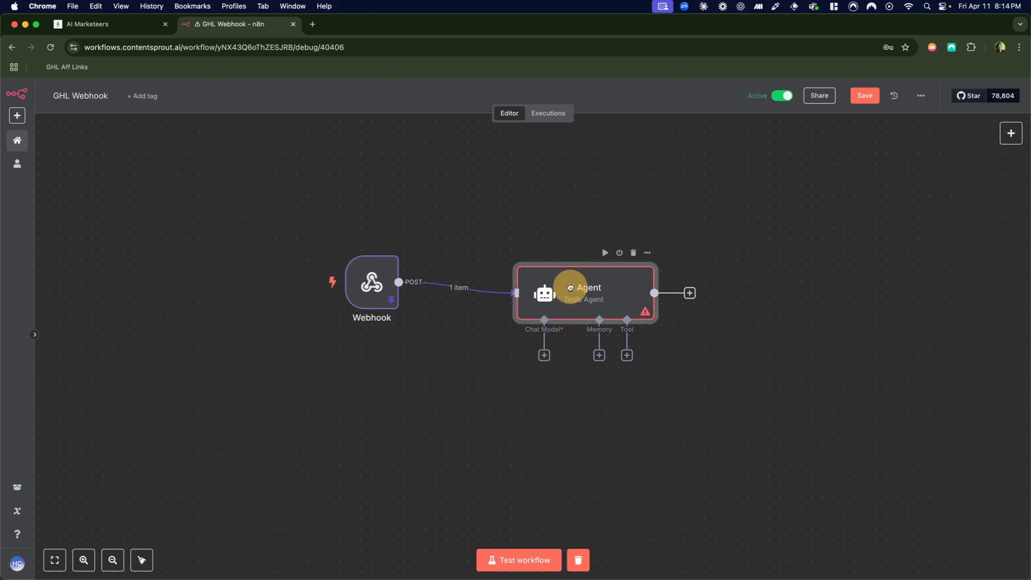
Step: Add an OpenAI Chat Model to the AI Agent and search its model list for "sear"
click(543, 345)
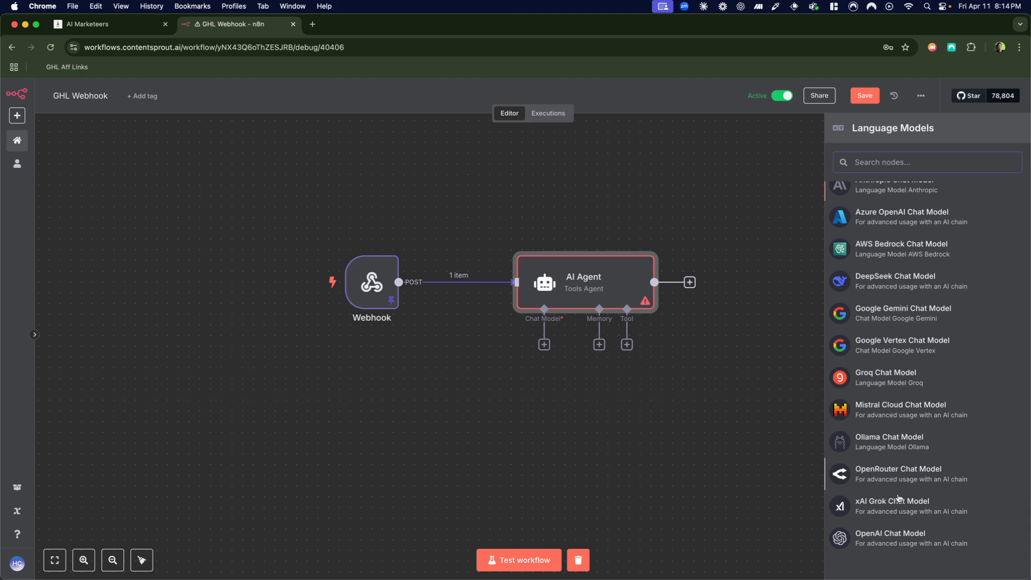
click(885, 533)
click(497, 202)
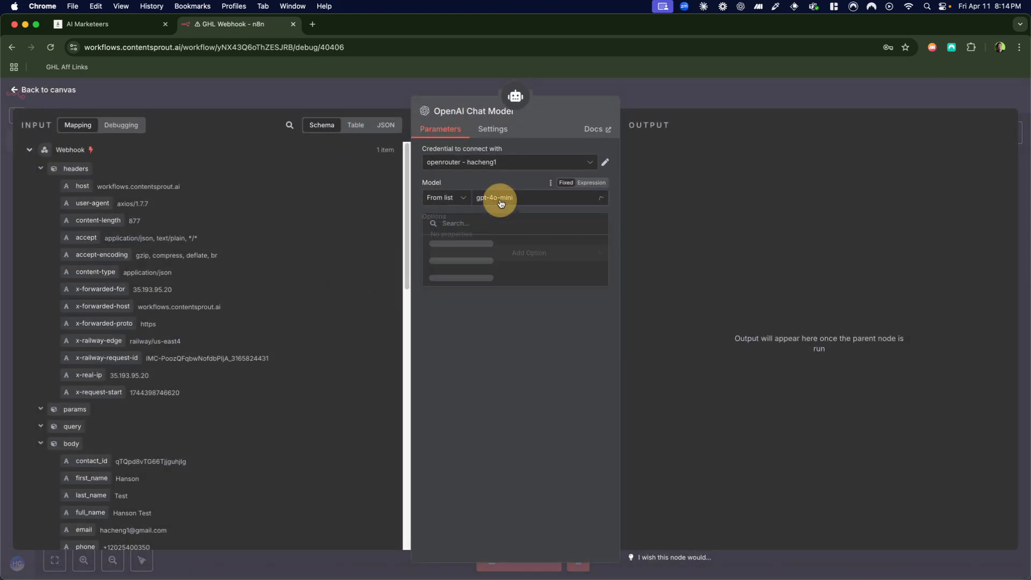
click(497, 222)
text(sear)
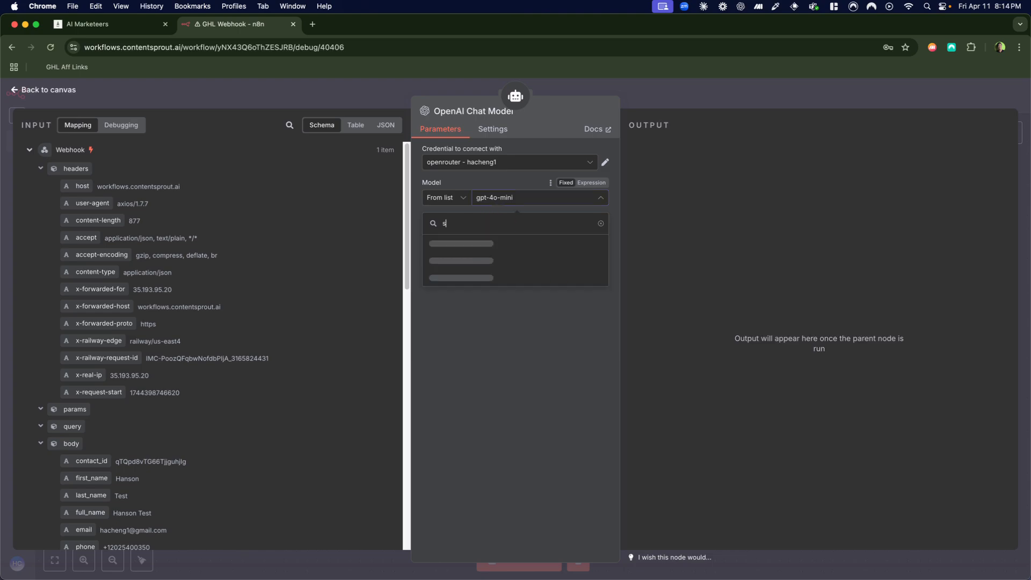
Step: Switch the chat model's credential to OpenAi account 2 and search the model list for "searc"
click(507, 162)
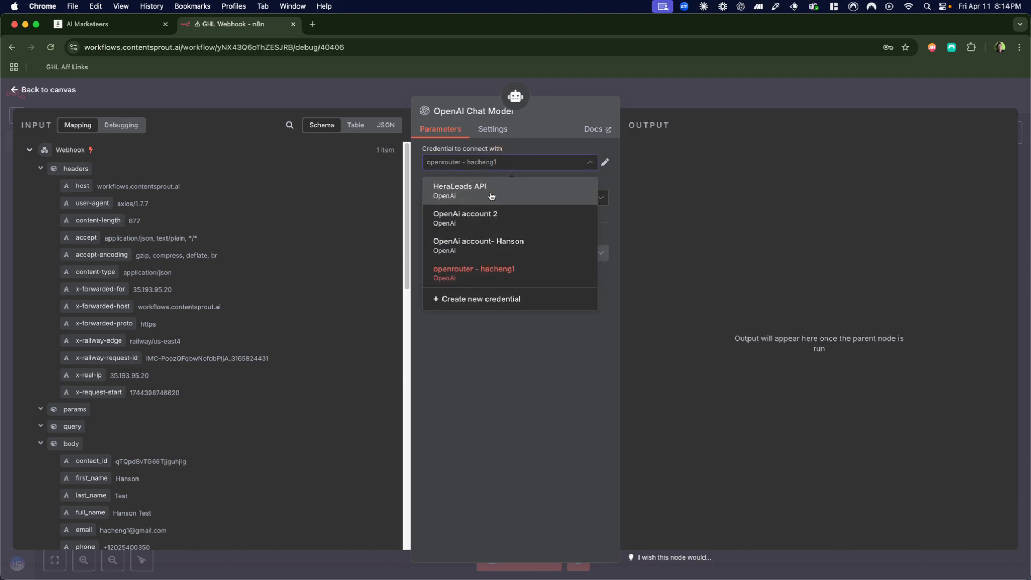
click(485, 216)
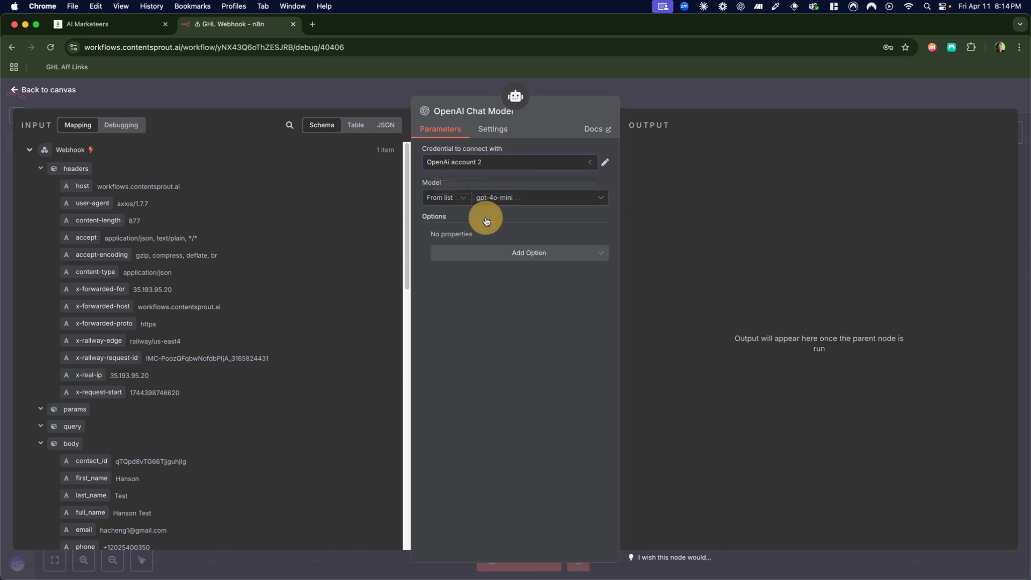
click(511, 198)
text(searc)
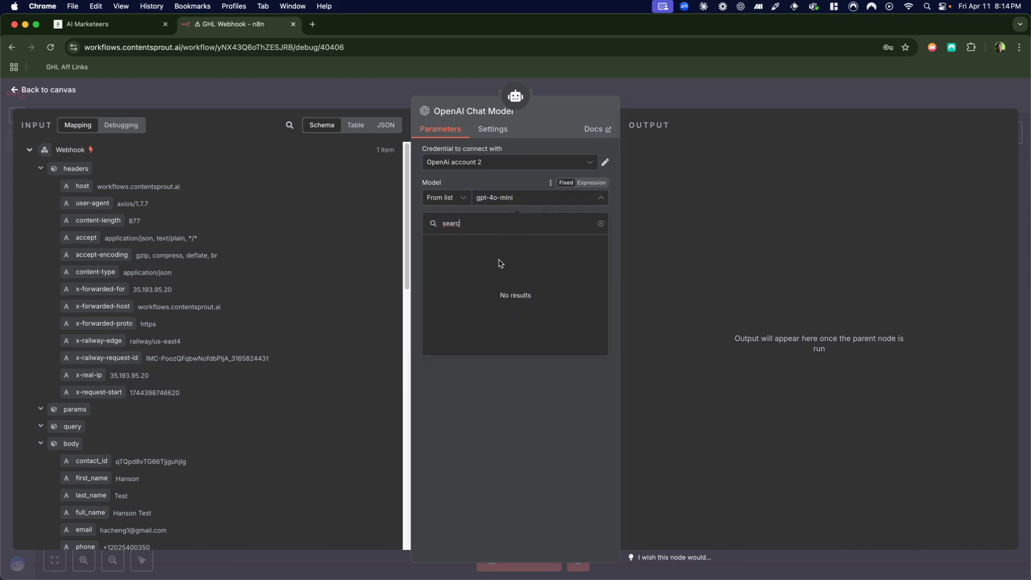
Step: Switch the chat model to the personally named OpenAI account credential and try to load its model list
click(494, 164)
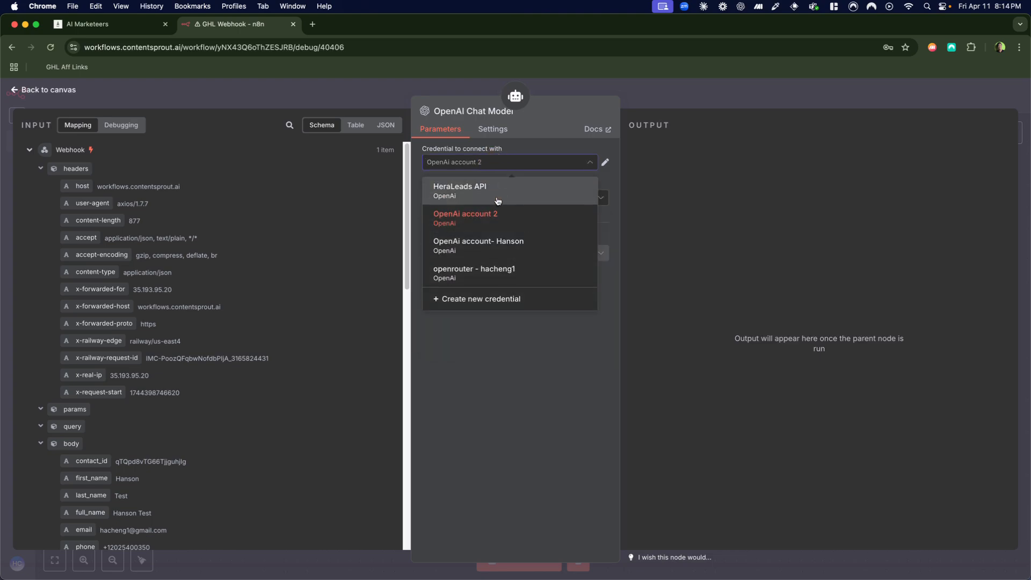
click(486, 243)
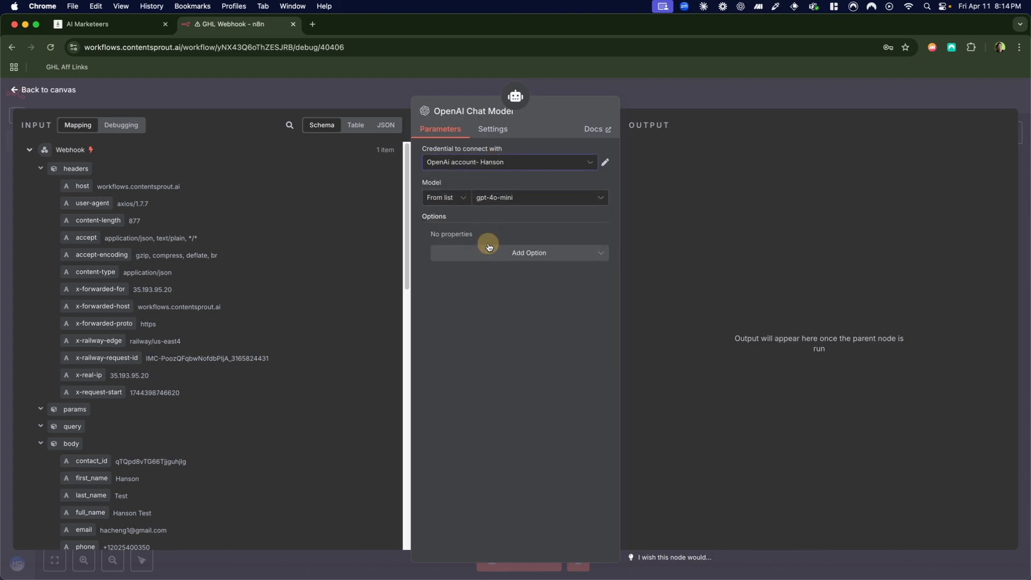
click(509, 203)
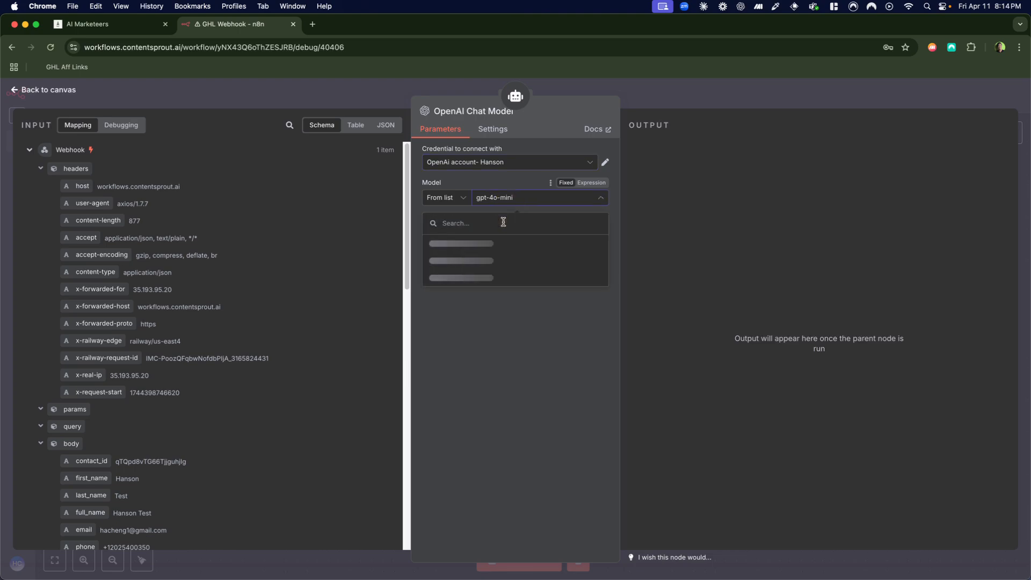
click(648, 240)
click(524, 200)
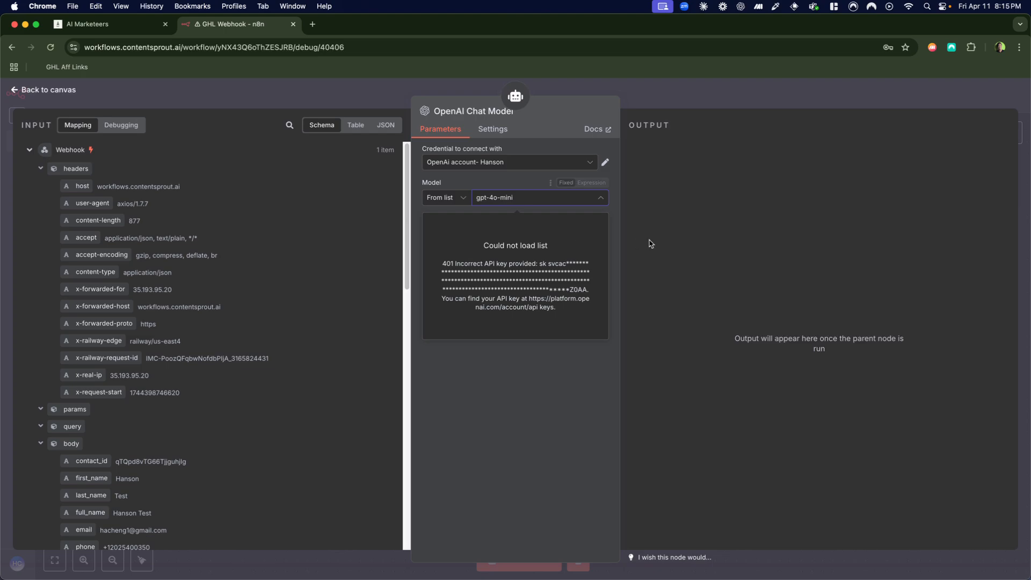
click(617, 236)
click(516, 208)
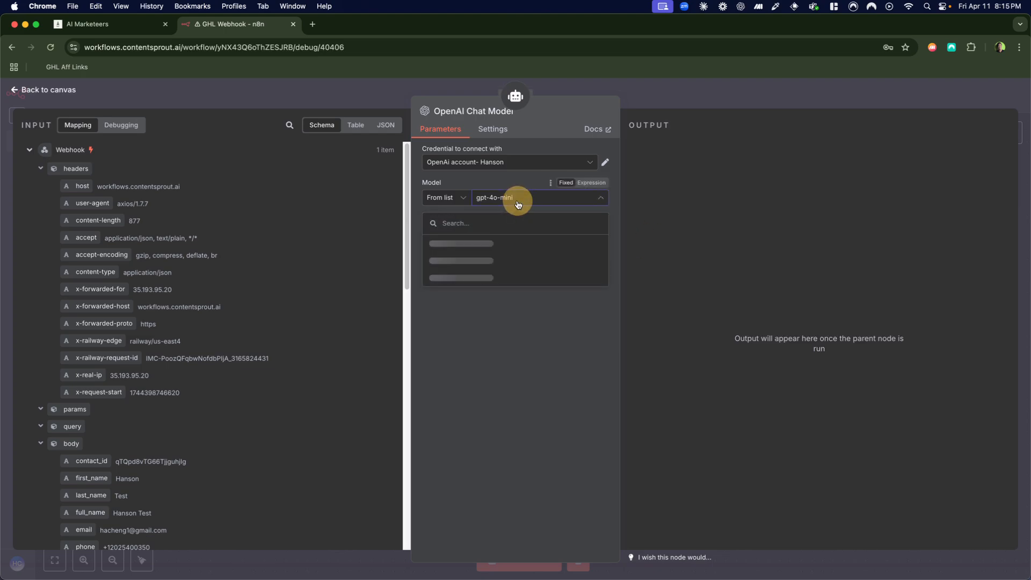
click(627, 242)
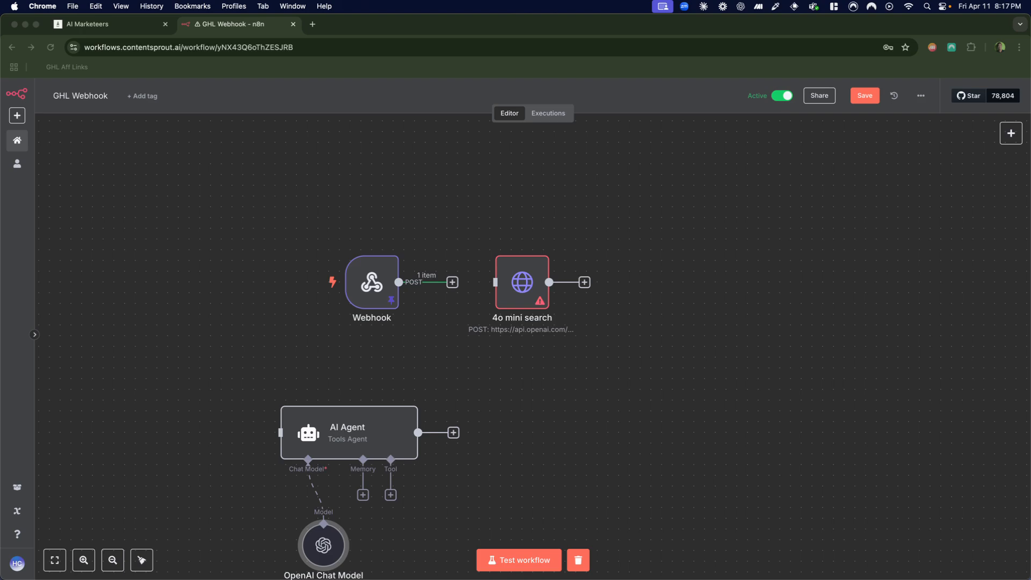
Step: Arrange the AI Agent beside the Webhook node, with the OpenAI Chat Model placed below the agent
click(273, 289)
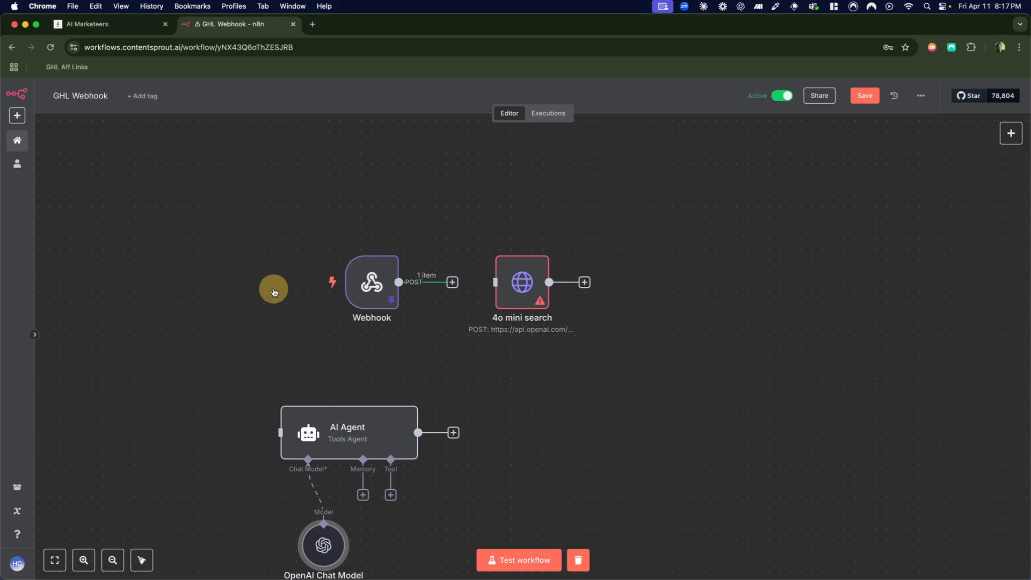
drag(370, 285, 218, 274)
drag(328, 424, 369, 276)
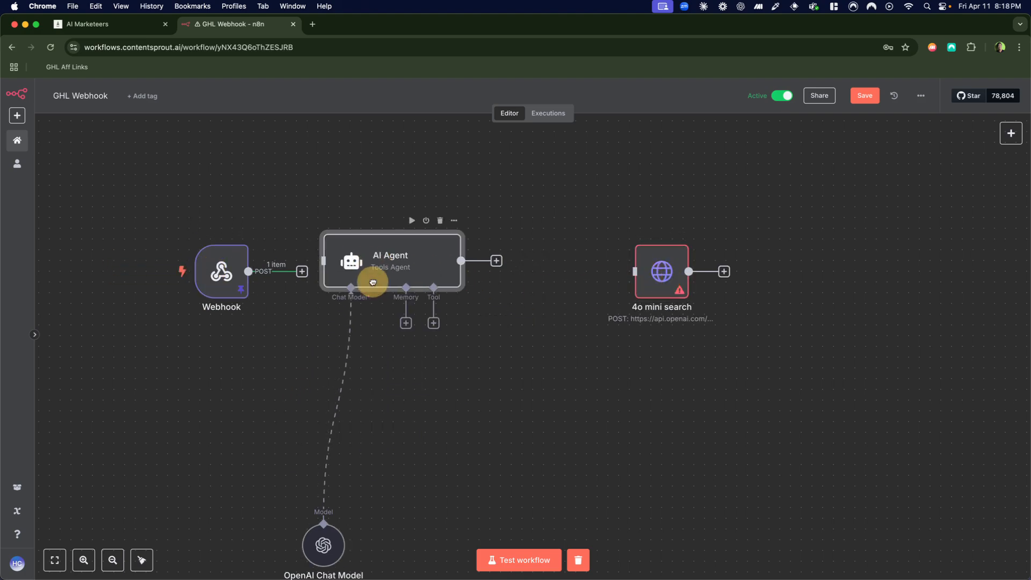
drag(306, 535, 327, 385)
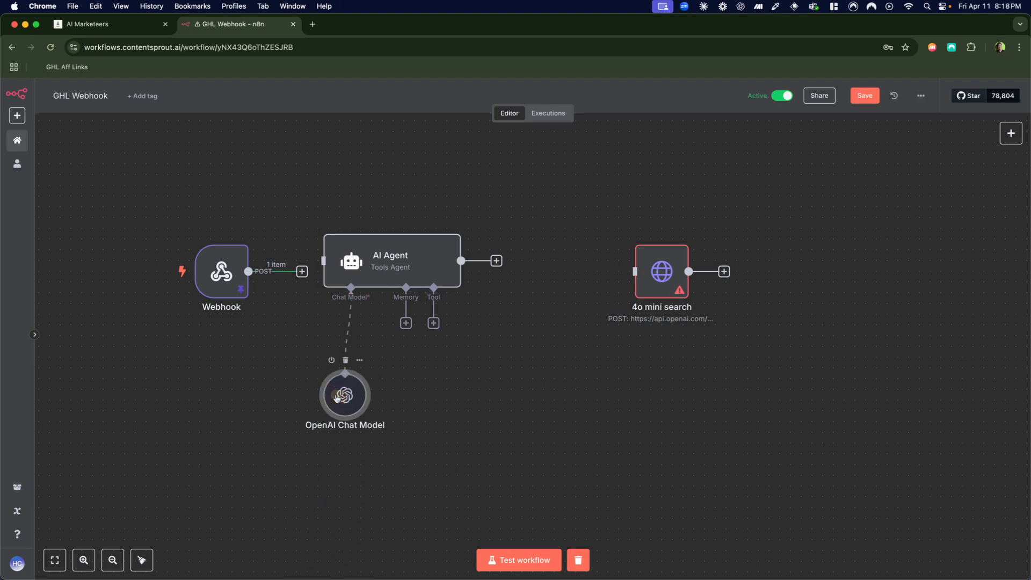
Step: Search the OpenAI Chat Model's model list for "sear" and return to the canvas without changing the model
double_click(343, 396)
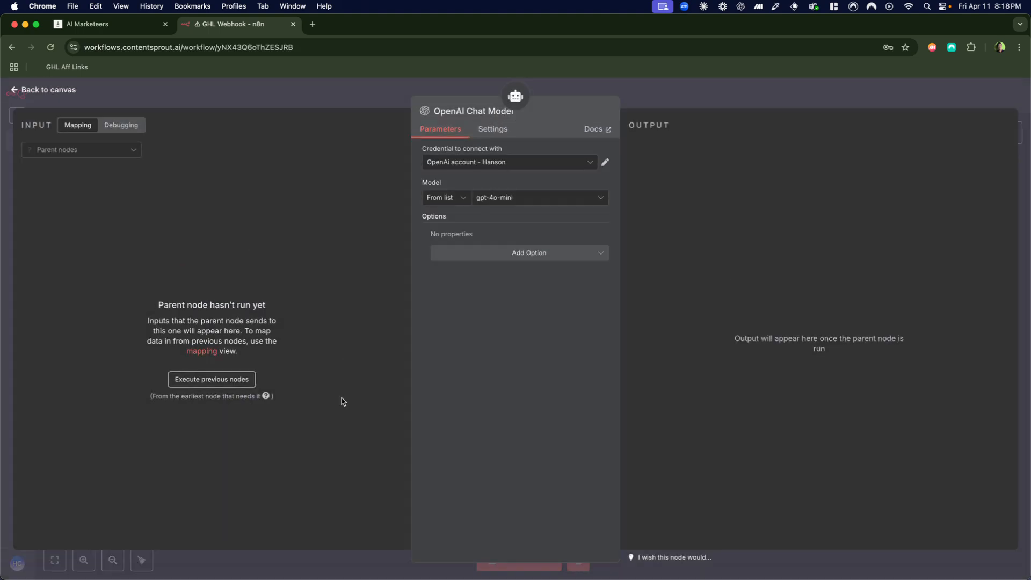
click(535, 197)
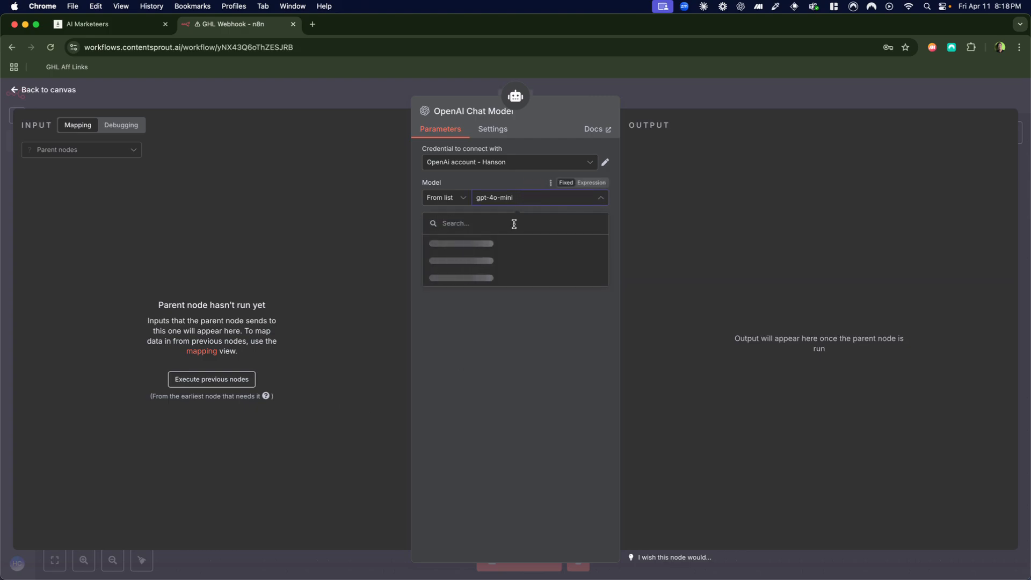
text(sear)
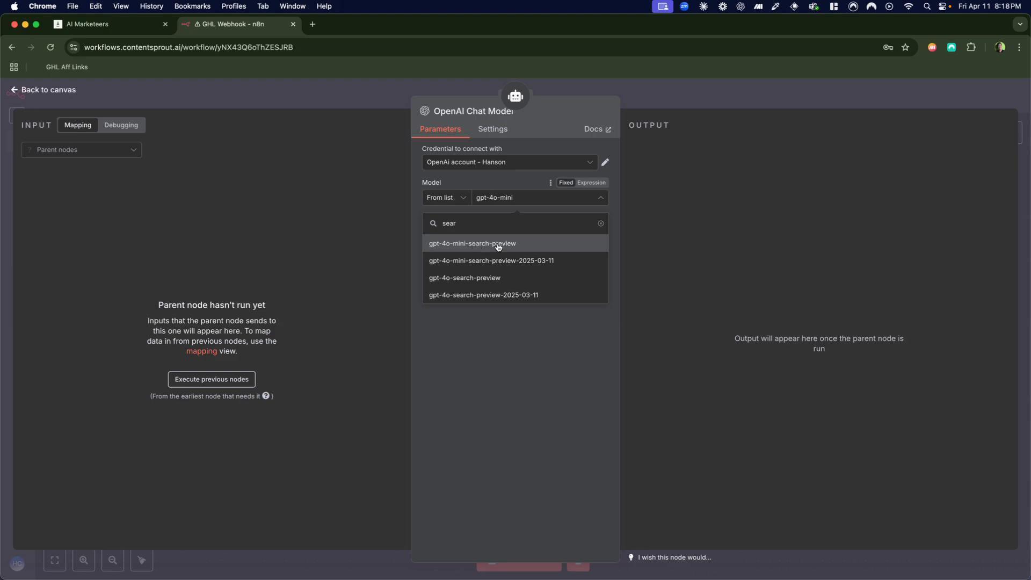
click(706, 107)
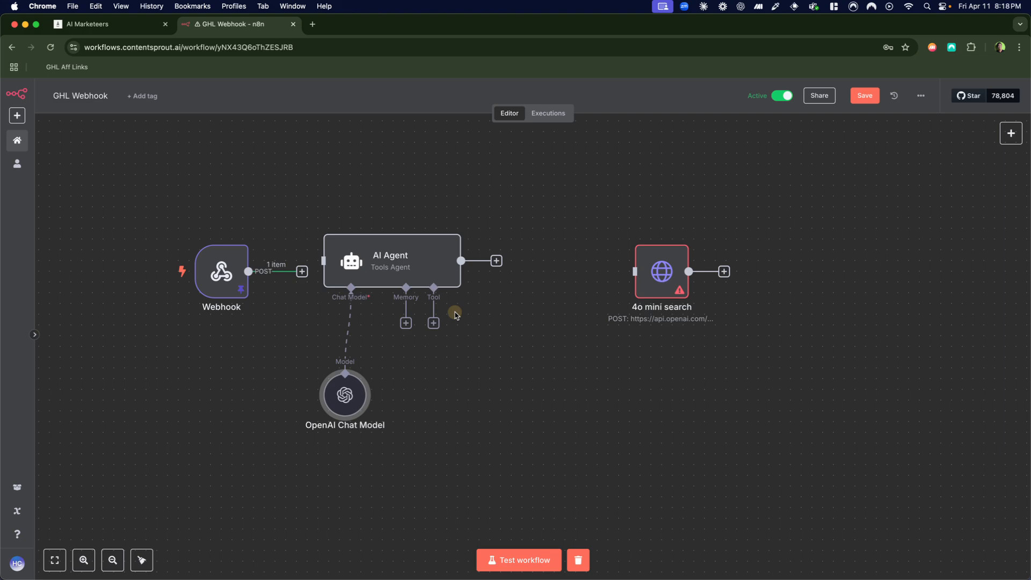
Step: Move the AI Agent and its chat model out of the way and connect the Webhook node to 4o mini search
drag(424, 270, 427, 297)
drag(360, 375, 295, 460)
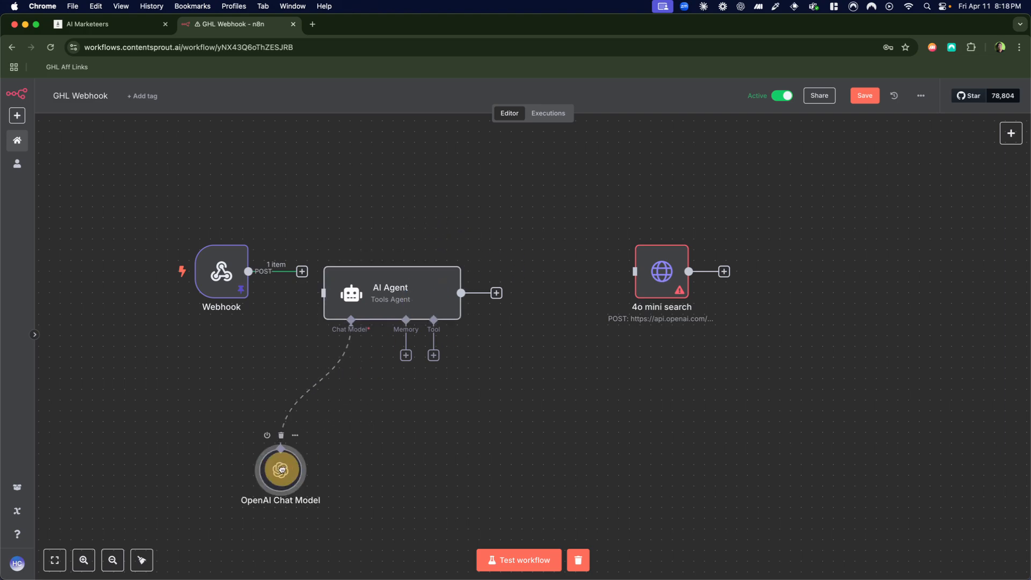
drag(369, 292, 289, 391)
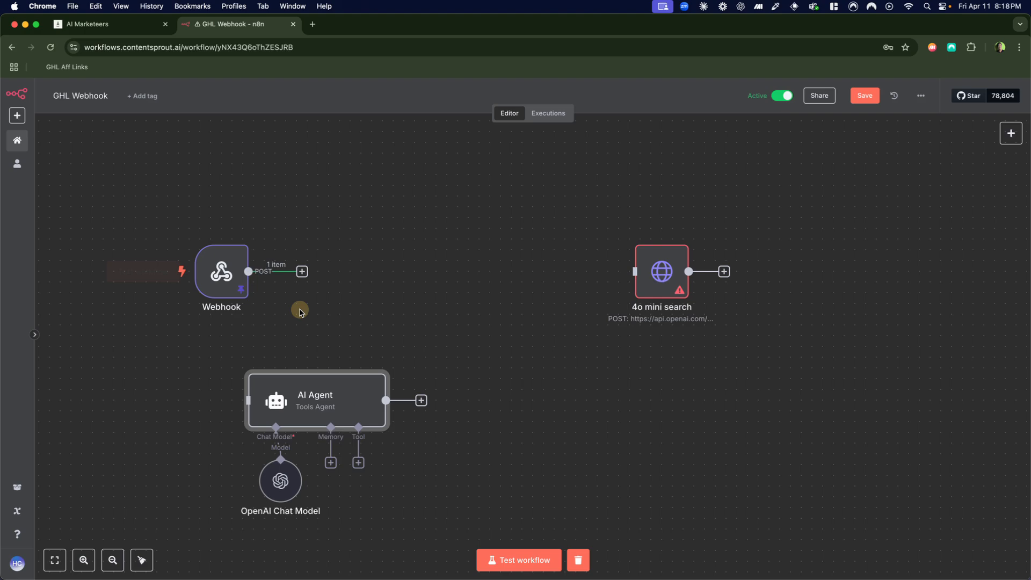
drag(238, 268, 517, 269)
drag(527, 271, 672, 278)
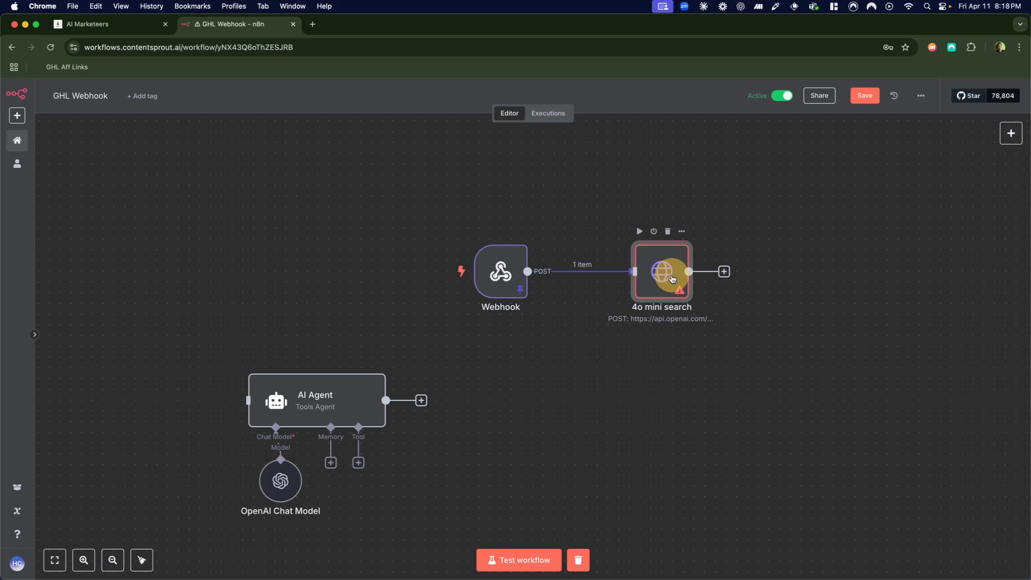
Step: Open the 4o mini search node and examine its request settings down to the prompt in the JSON body
double_click(672, 278)
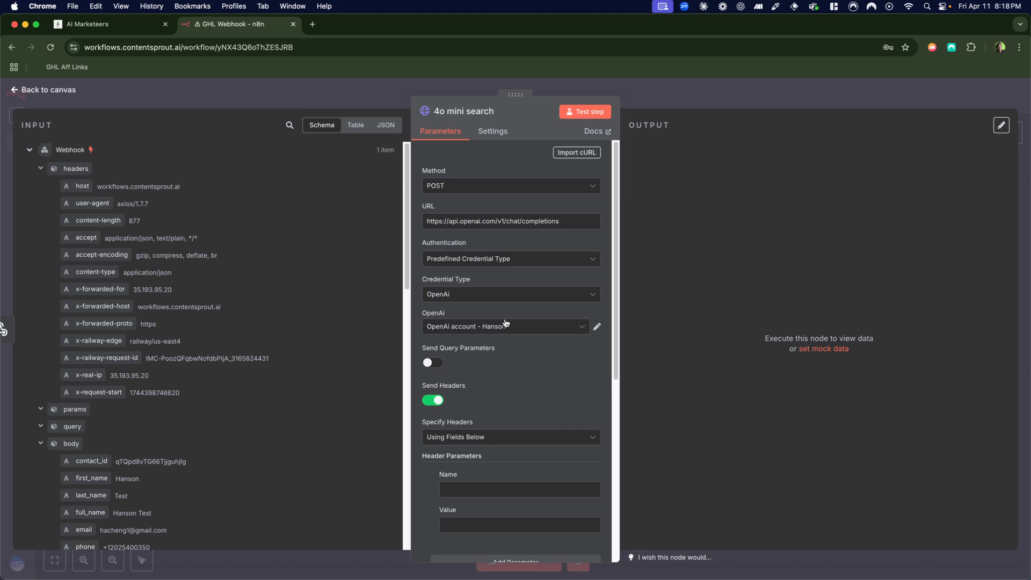
scroll(492, 333, down, 6)
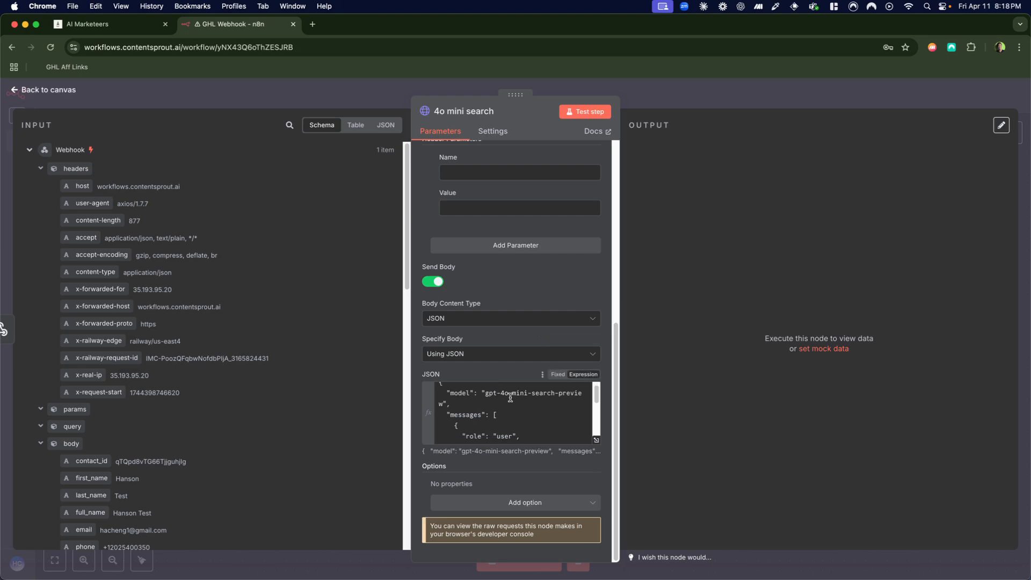
scroll(534, 397, down, 3)
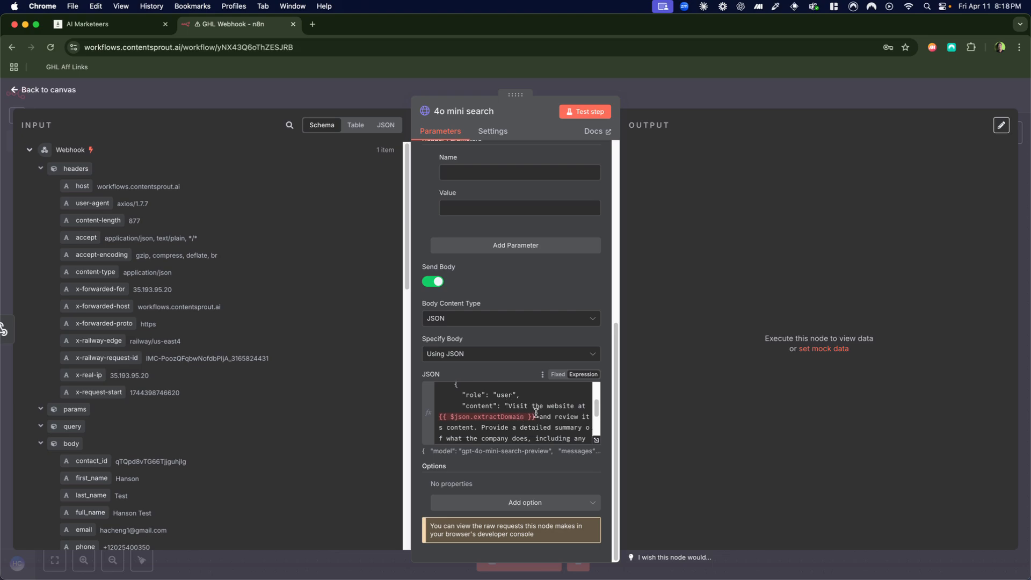
drag(535, 416, 462, 418)
click(719, 403)
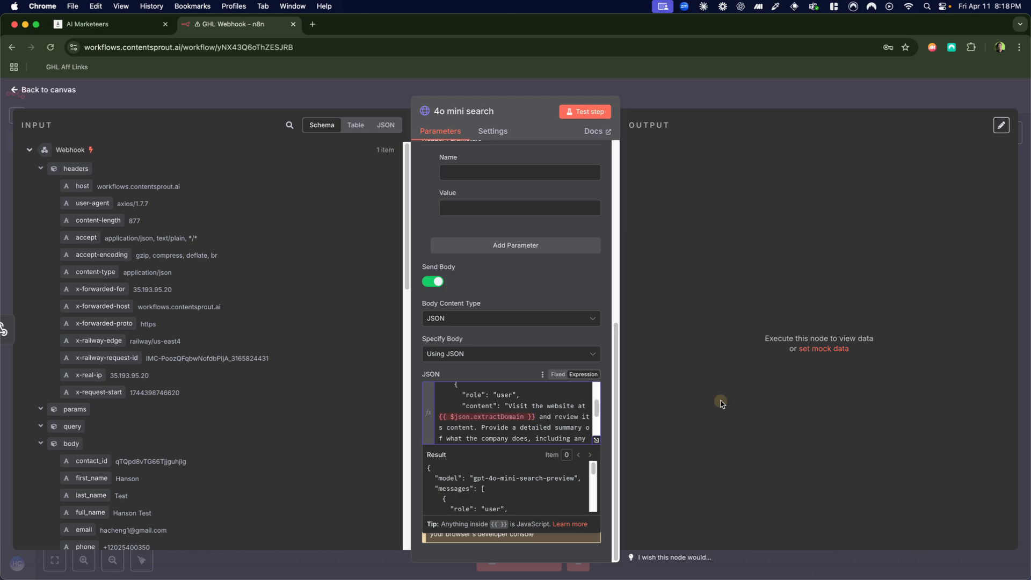
Step: In the JSON body's prompt, replace the $json.extractDomain expression with the webhook body's website field, check the result and close the expression editor
click(595, 440)
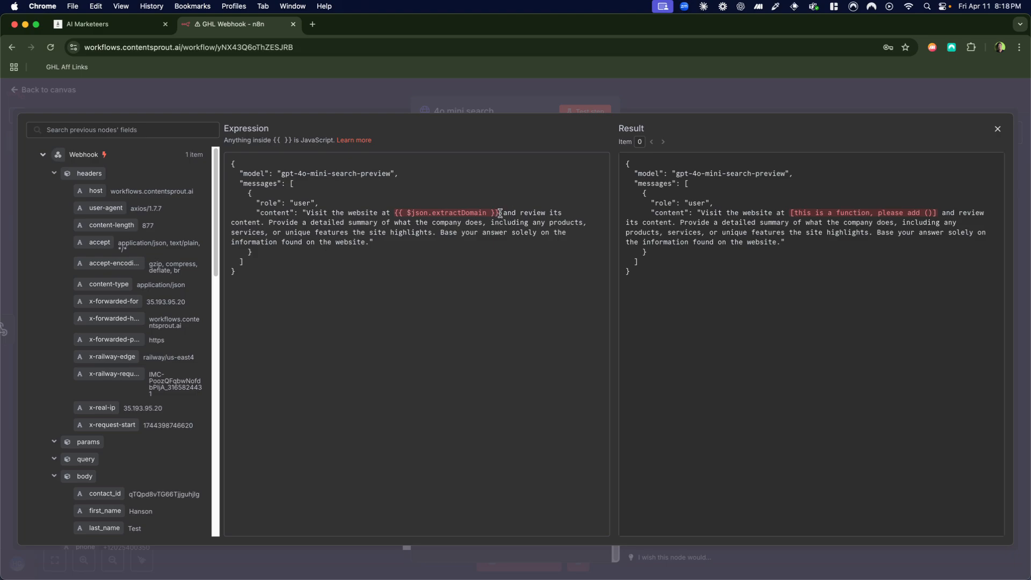
drag(499, 213, 394, 212)
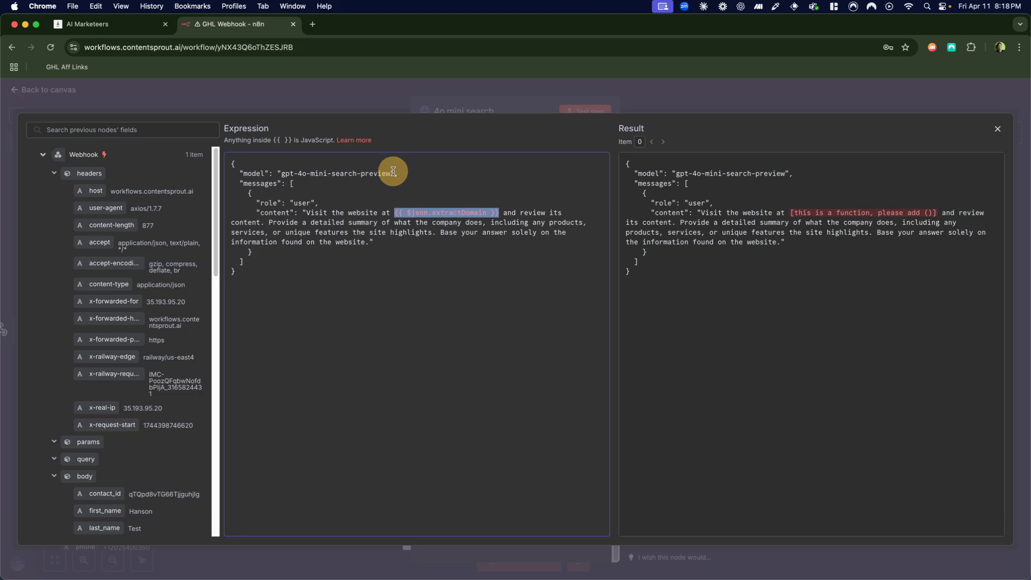
key(BackSpace)
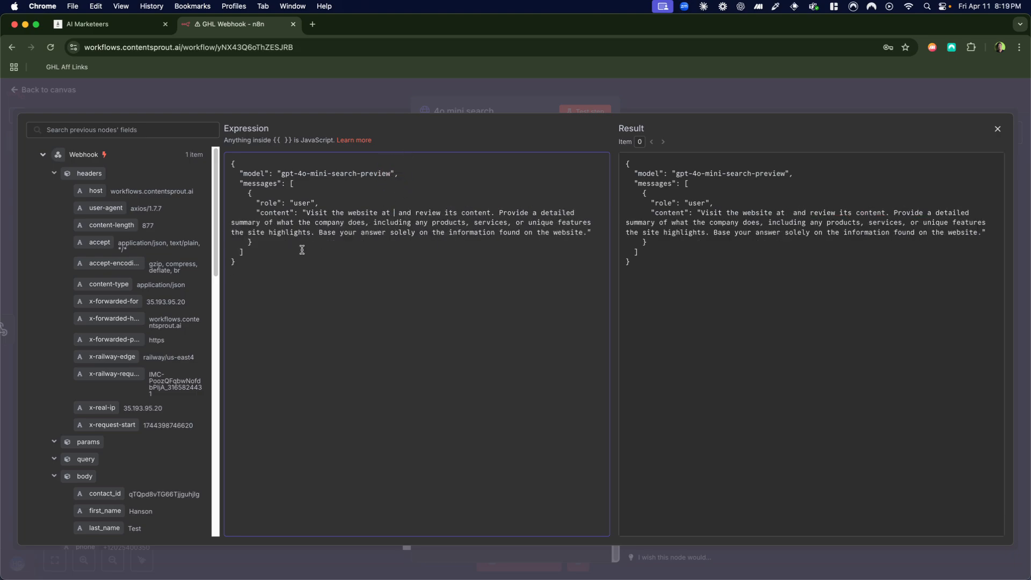
scroll(161, 320, down, 5)
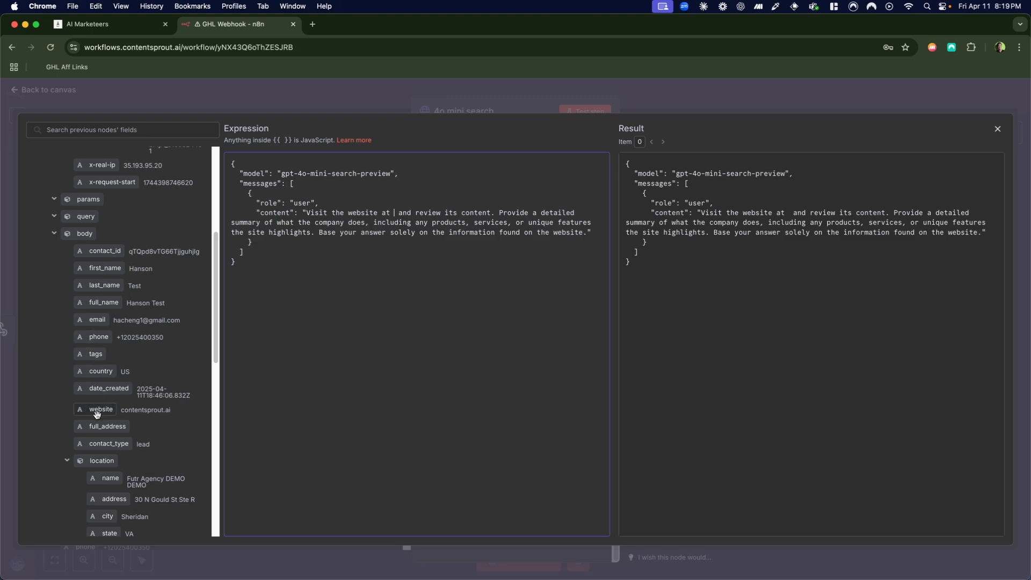
drag(98, 412, 395, 213)
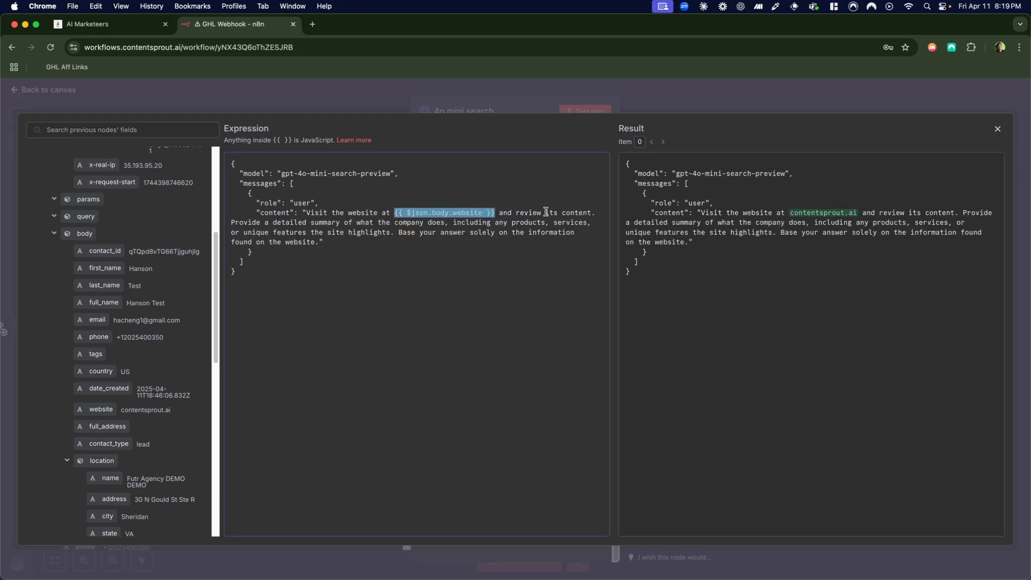
click(385, 221)
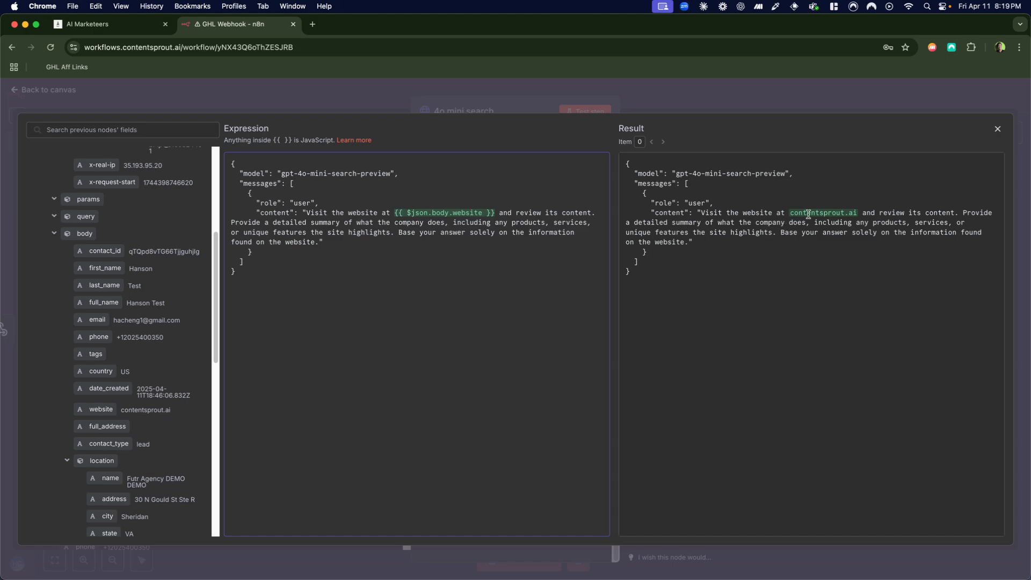
click(792, 204)
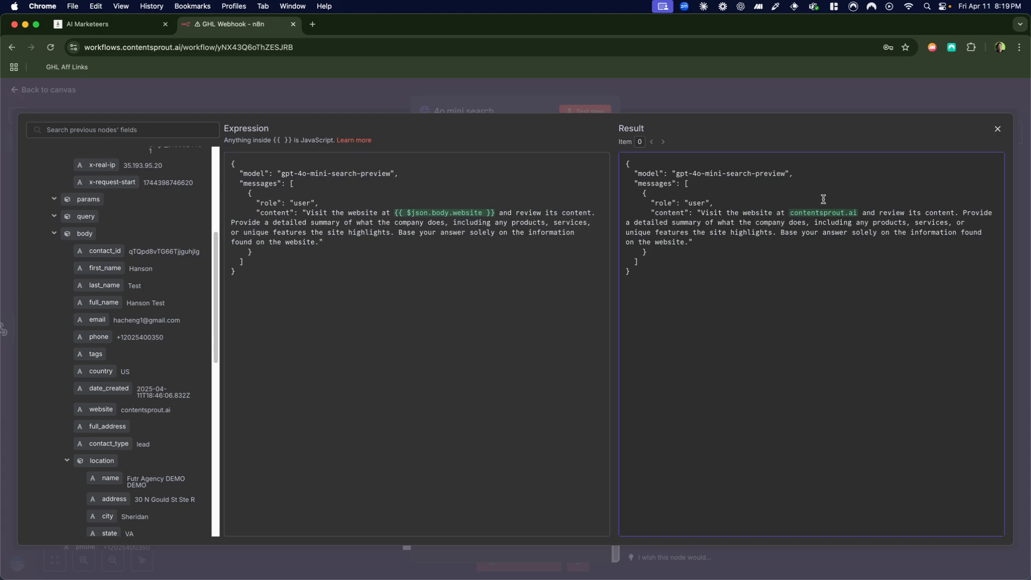
click(393, 209)
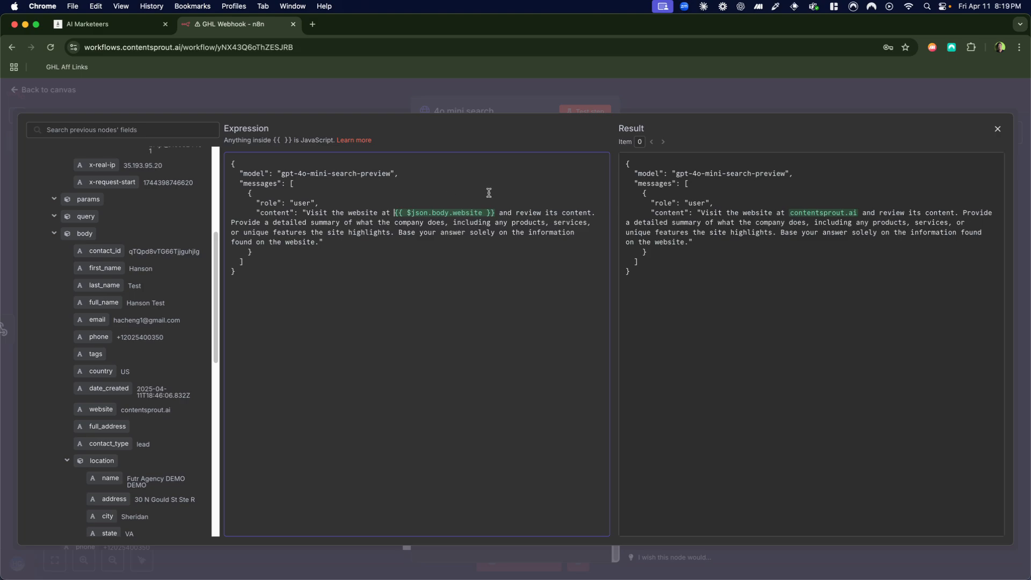
click(498, 209)
click(698, 100)
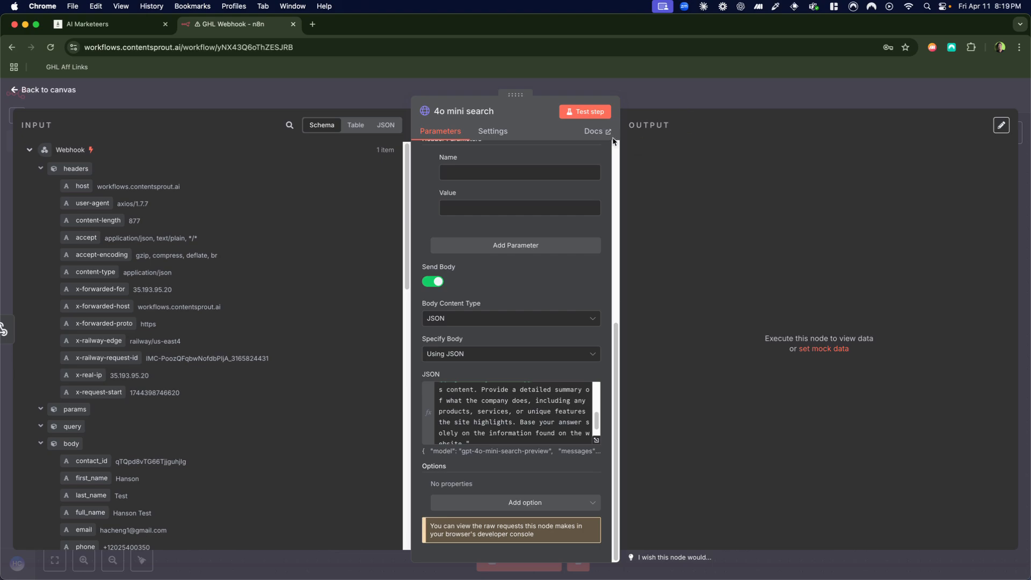
Step: Test the 4o mini search node, review the website summary in its output and return to the canvas
click(576, 114)
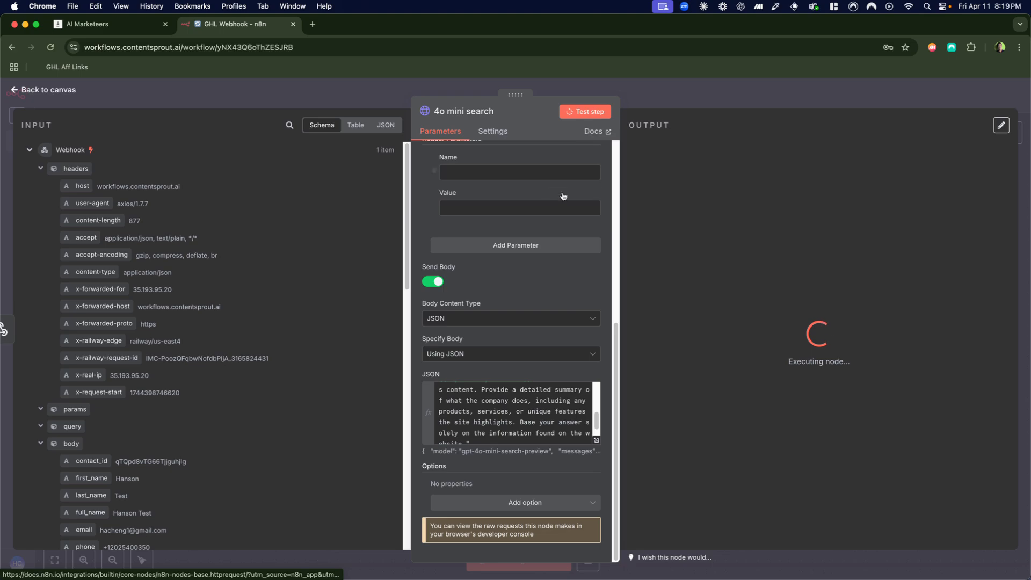
scroll(510, 264, up, 2)
scroll(510, 264, up, 3)
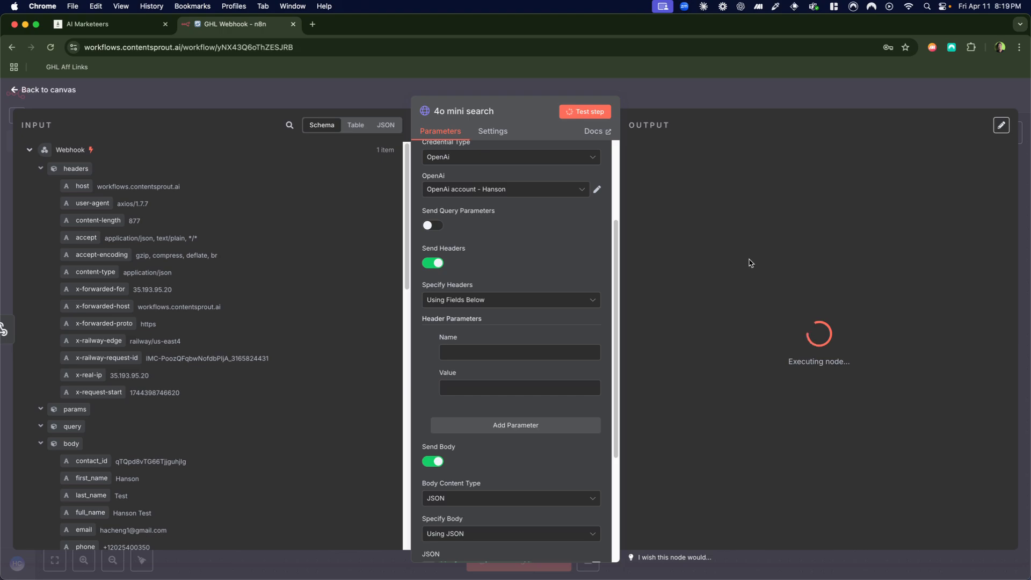
scroll(762, 258, right, 5)
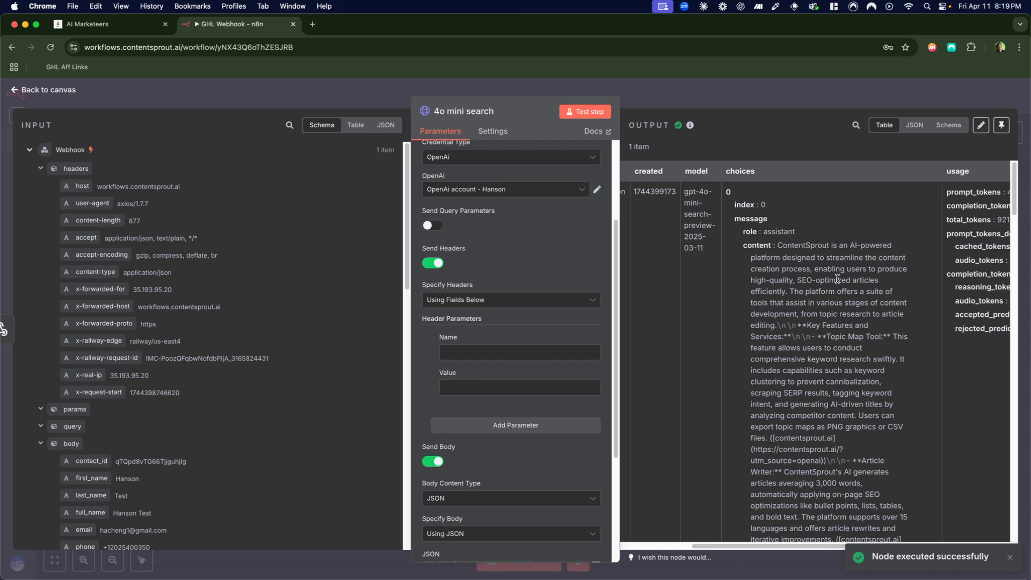
scroll(837, 278, down, 10)
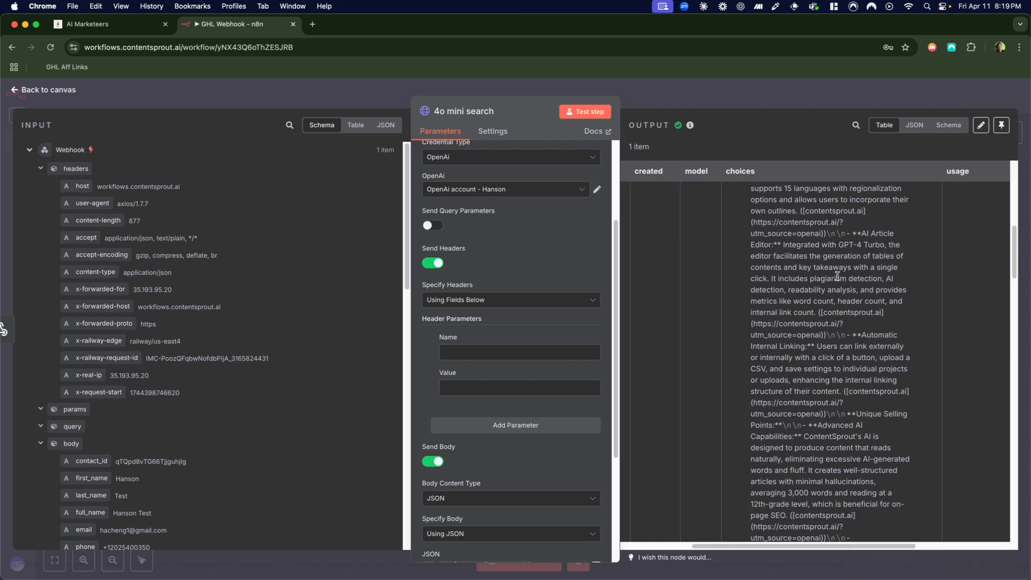
scroll(840, 271, up, 10)
scroll(846, 270, down, 8)
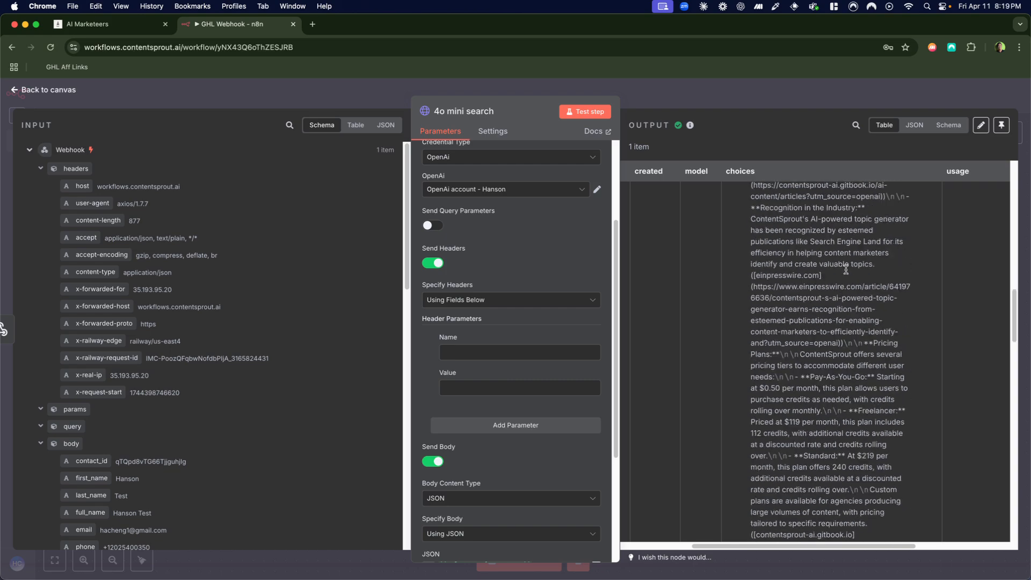
click(743, 95)
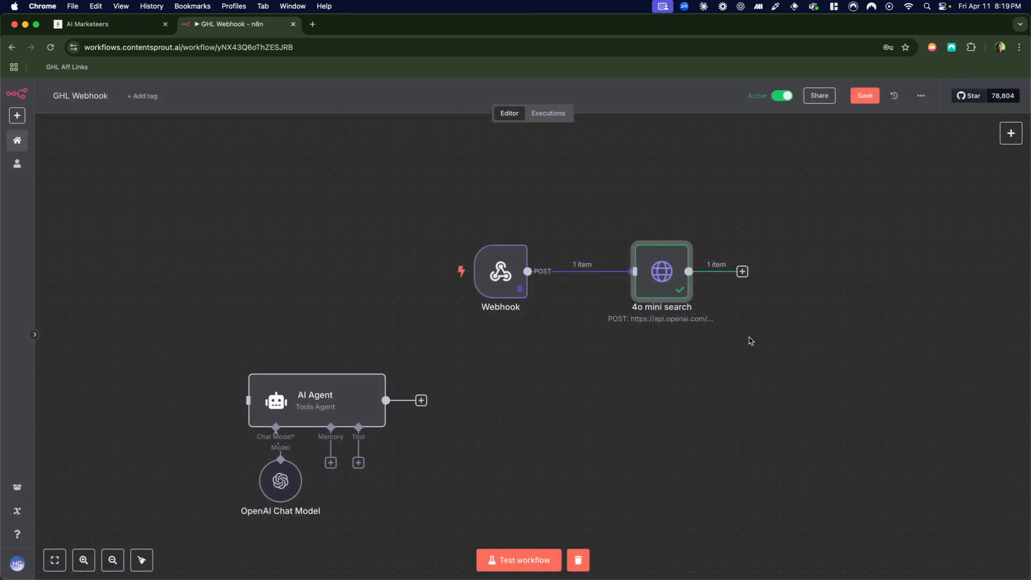
click(742, 272)
click(862, 206)
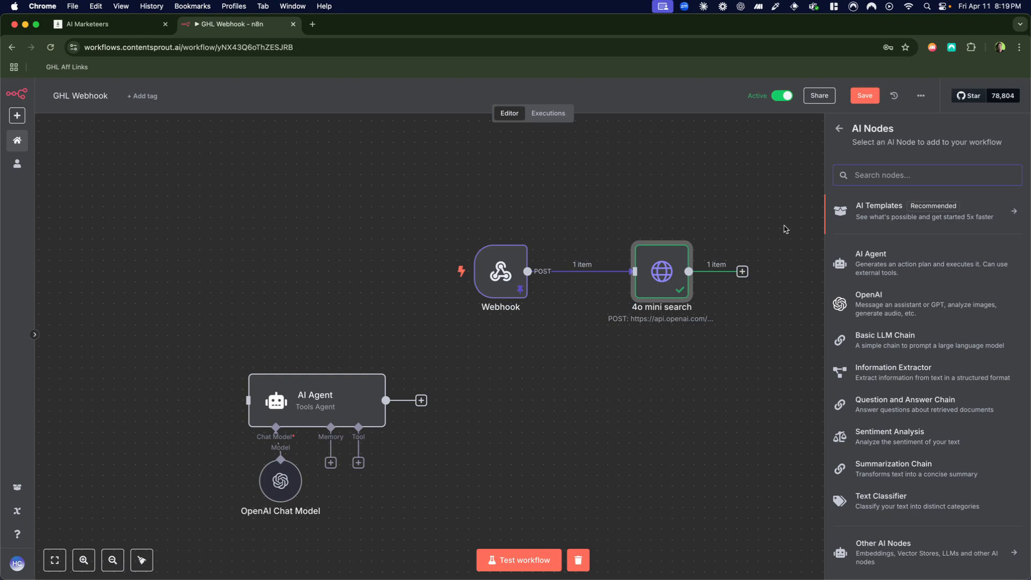
click(666, 390)
Step: Move the existing AI Agent next to 4o mini search and connect 4o mini search's output to the agent
drag(354, 408, 861, 274)
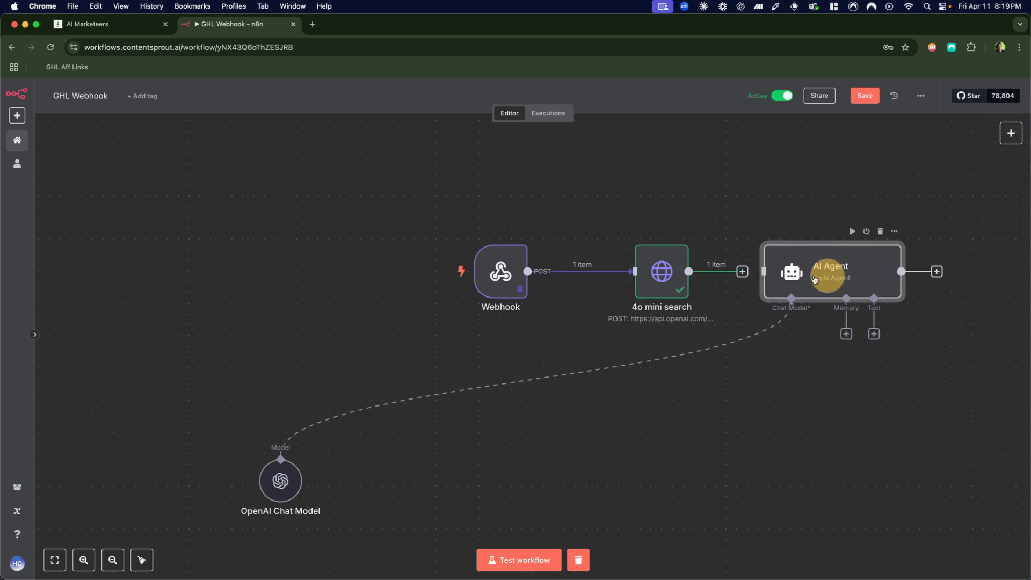
drag(746, 279, 761, 270)
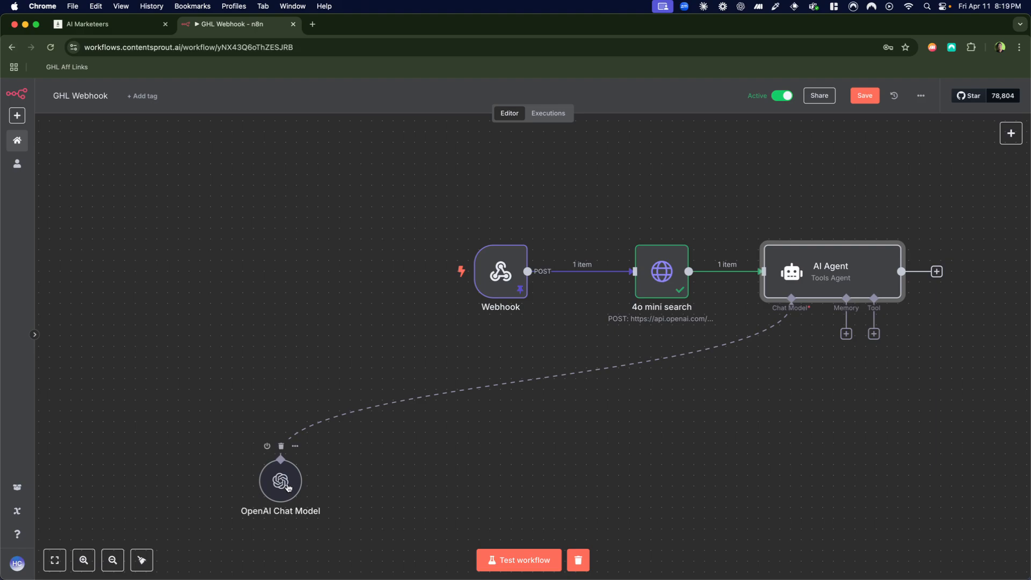
Step: Delete the OpenAI Chat Model, attach a DeepSeek Chat Model to the AI Agent instead and return to the canvas
click(281, 447)
scroll(640, 388, right, 5)
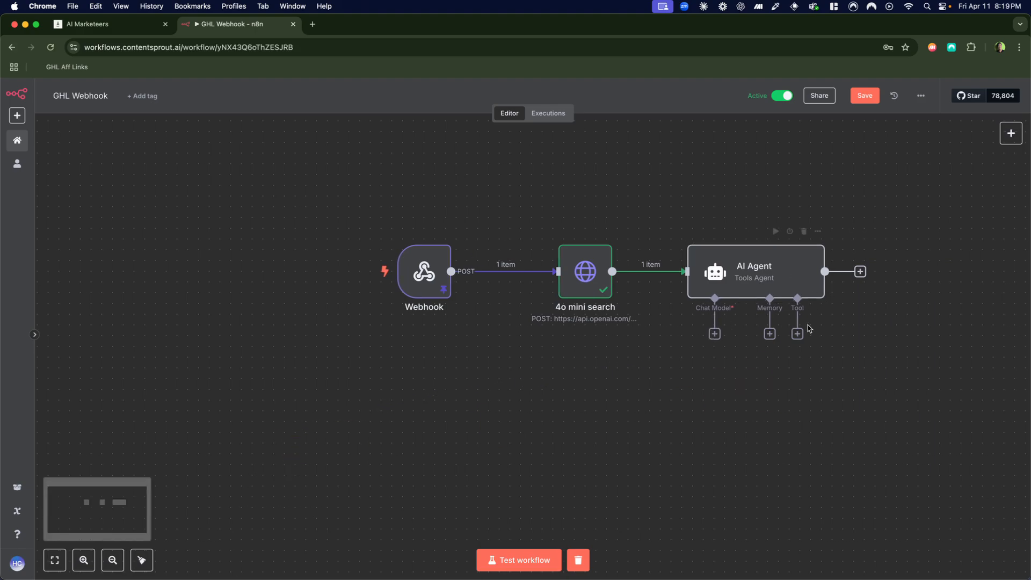
click(667, 334)
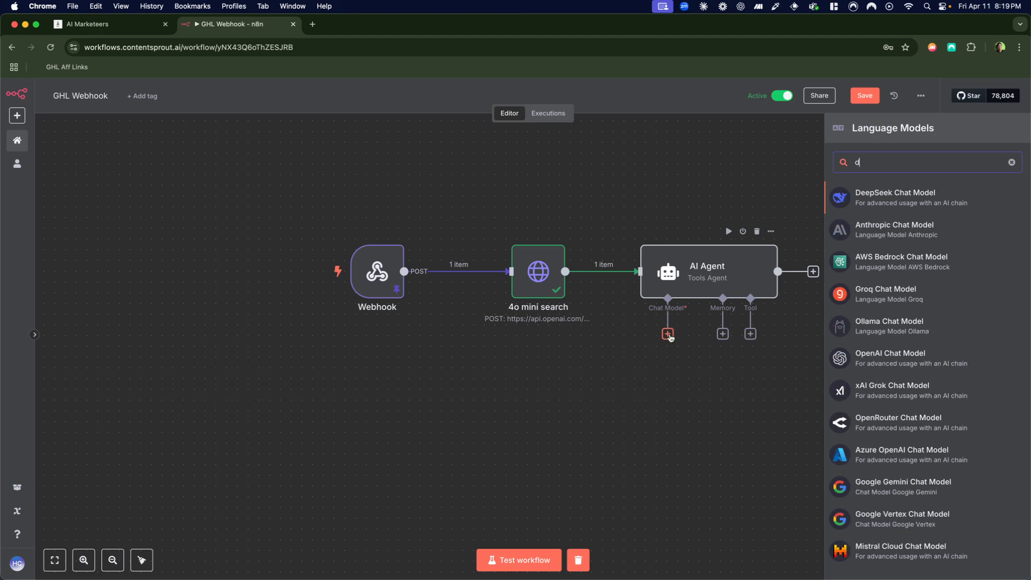
click(905, 198)
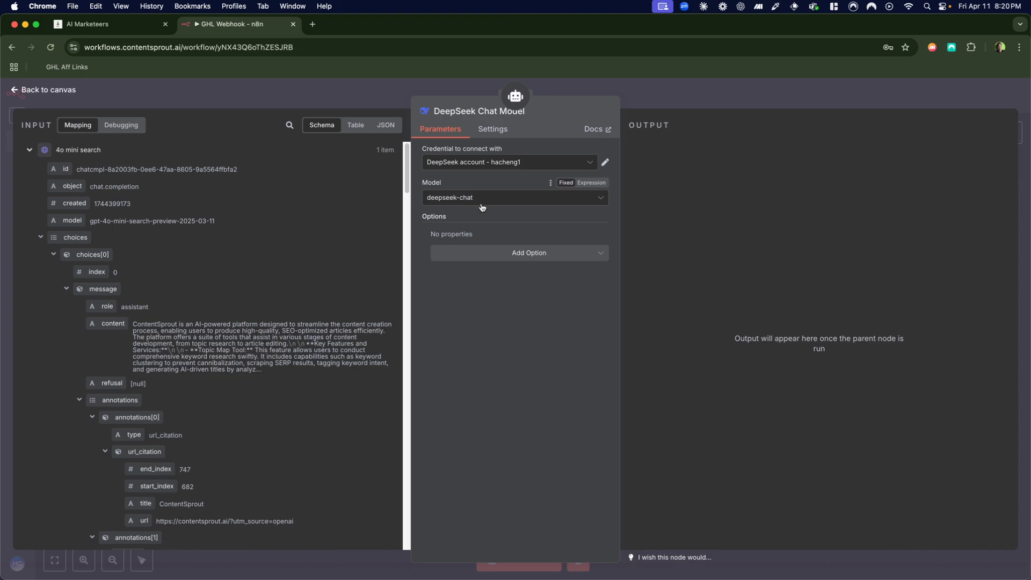
click(675, 102)
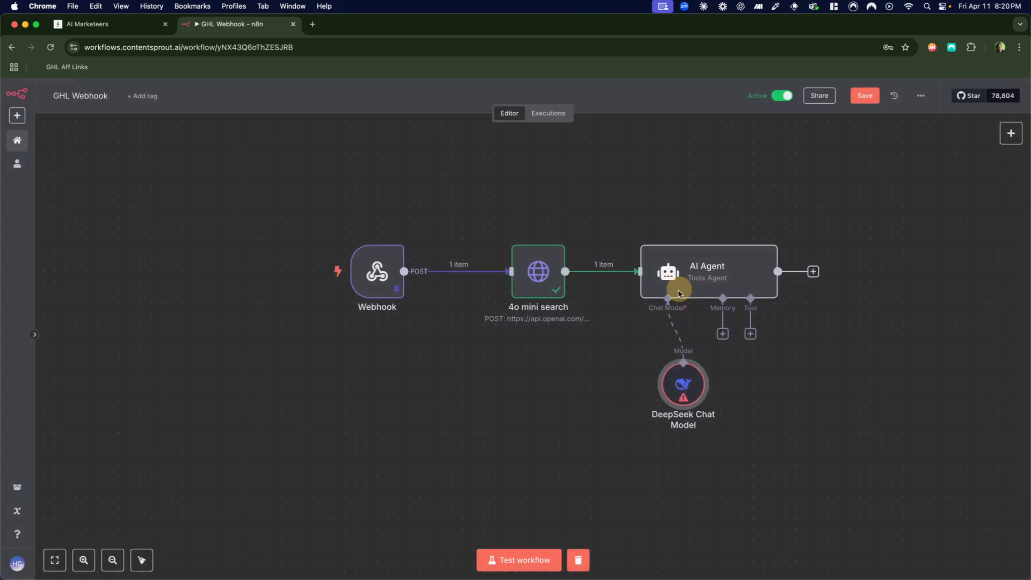
Step: Set the AI Agent's prompt source to Define below and open the user message in the full expression editor
double_click(684, 263)
click(498, 200)
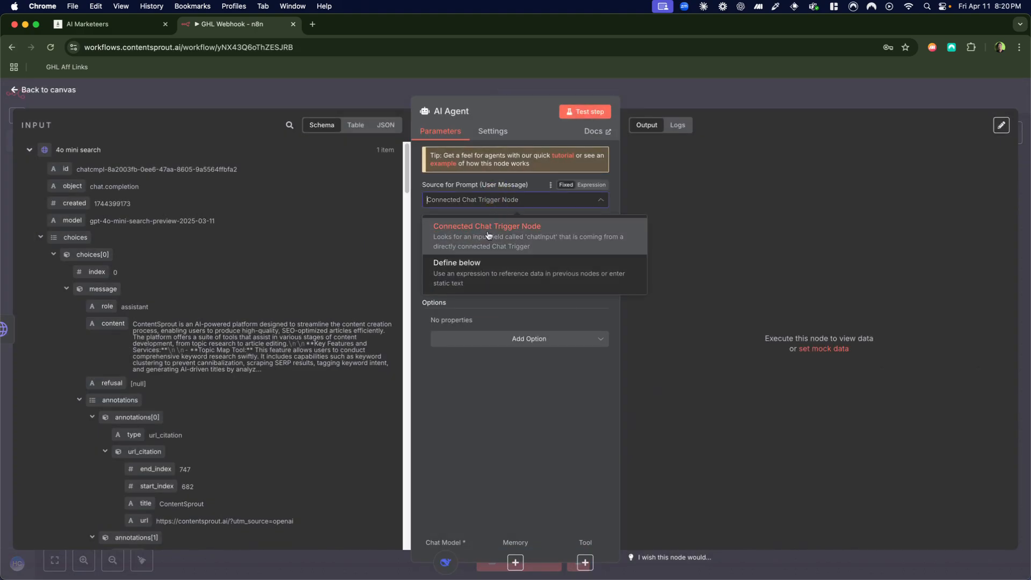
click(472, 266)
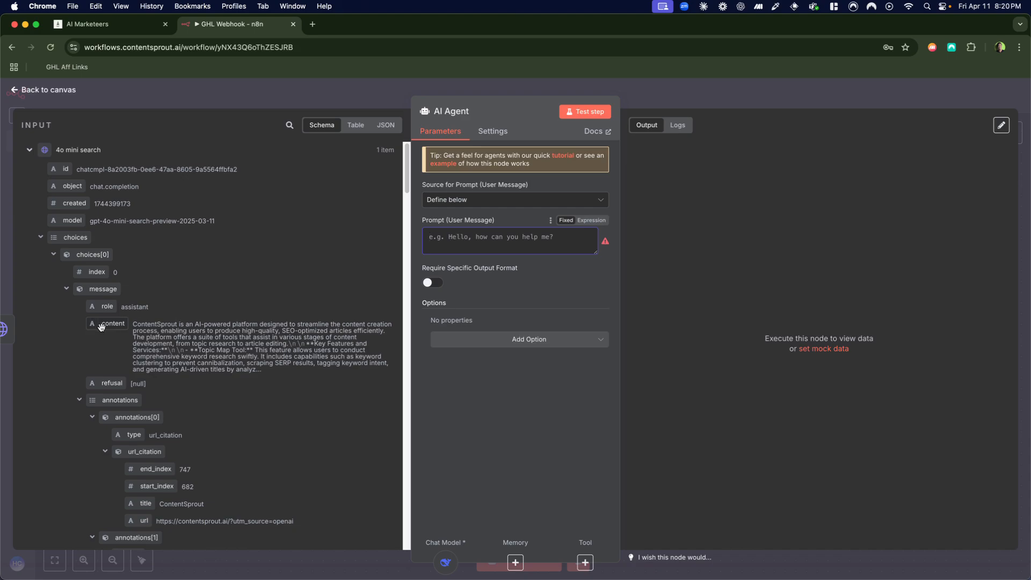
drag(100, 327, 275, 309)
click(454, 230)
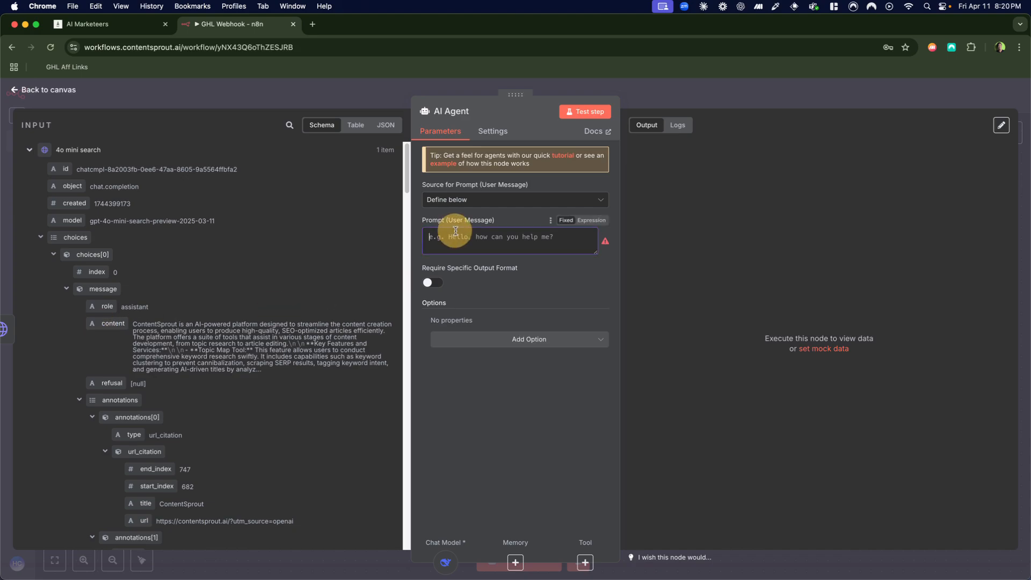
click(591, 220)
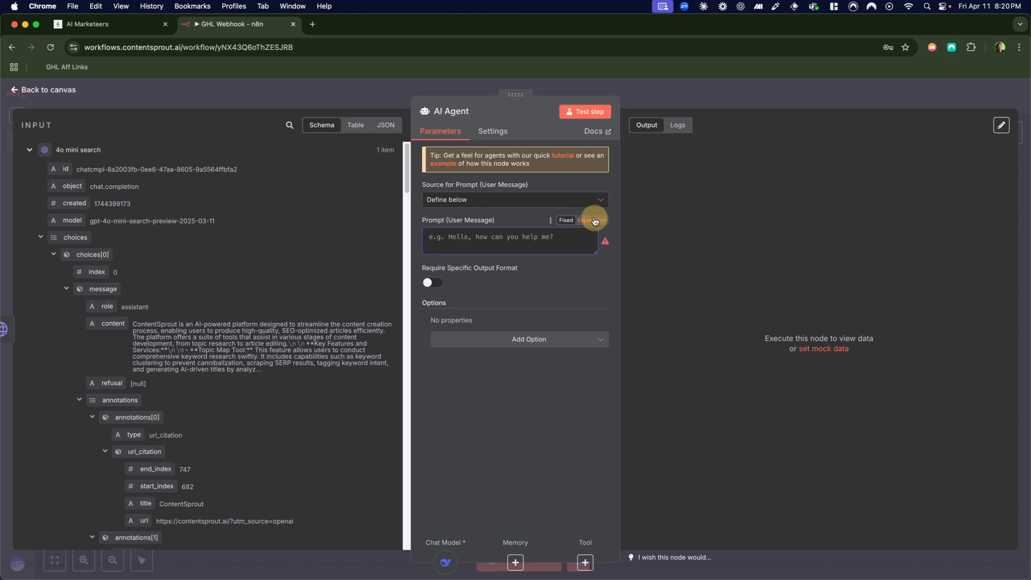
click(604, 237)
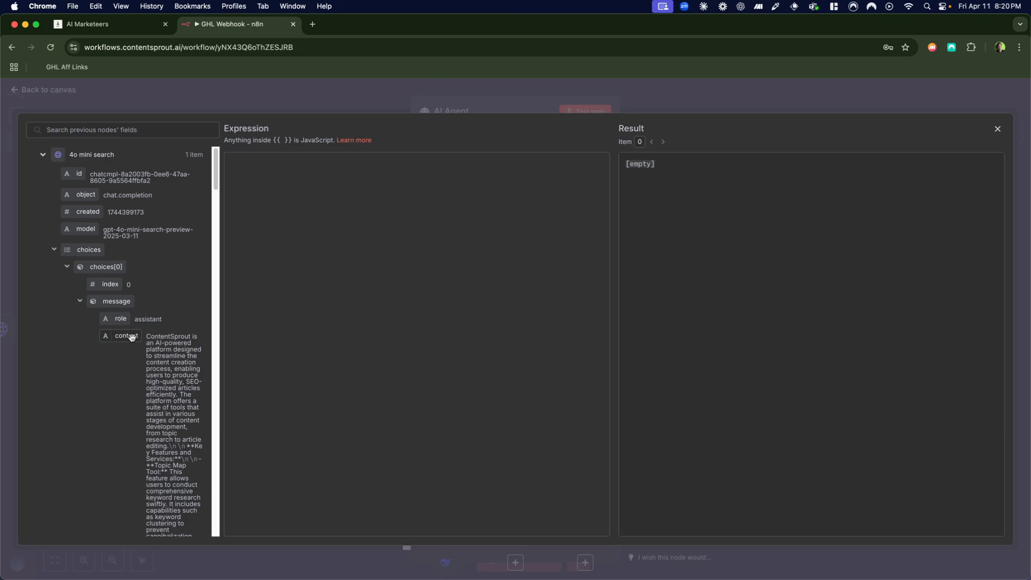
click(293, 169)
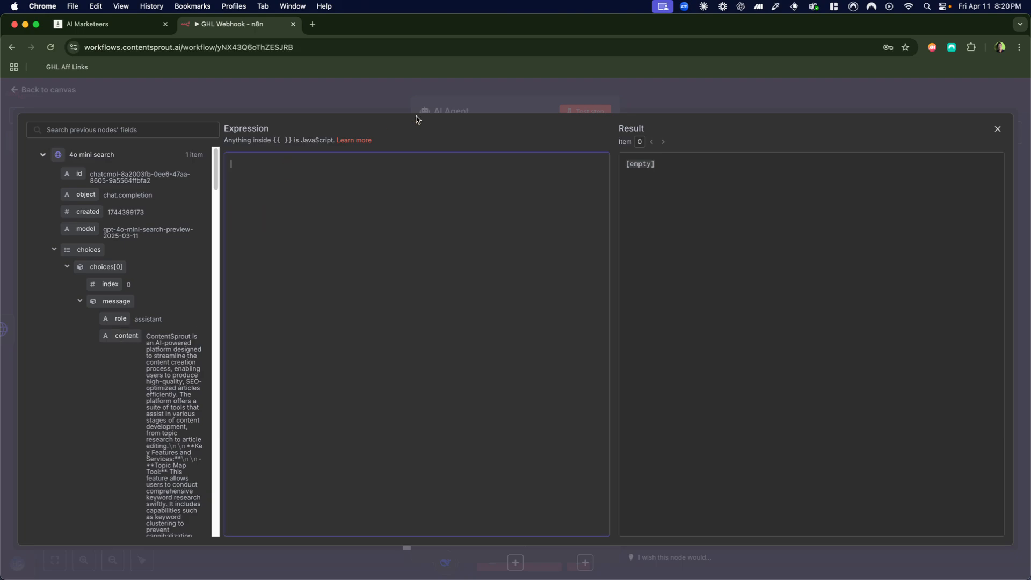
Step: Write "I will provide you with a summary of a website. just give me what industry this company is. website:" followed by 4o mini search's message content
text(I will provide you with a summary o)
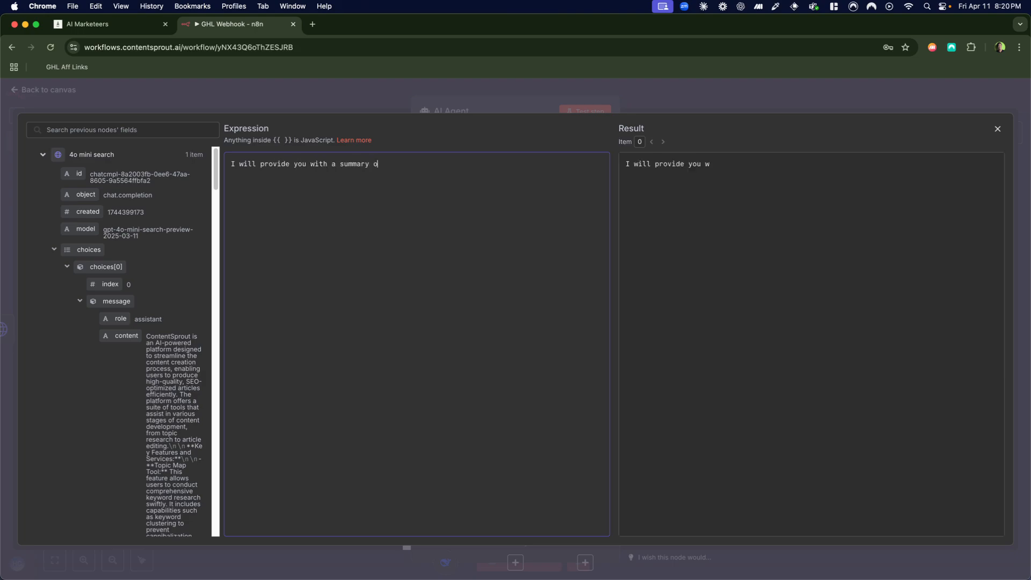
text(f a website. just give me what industry )
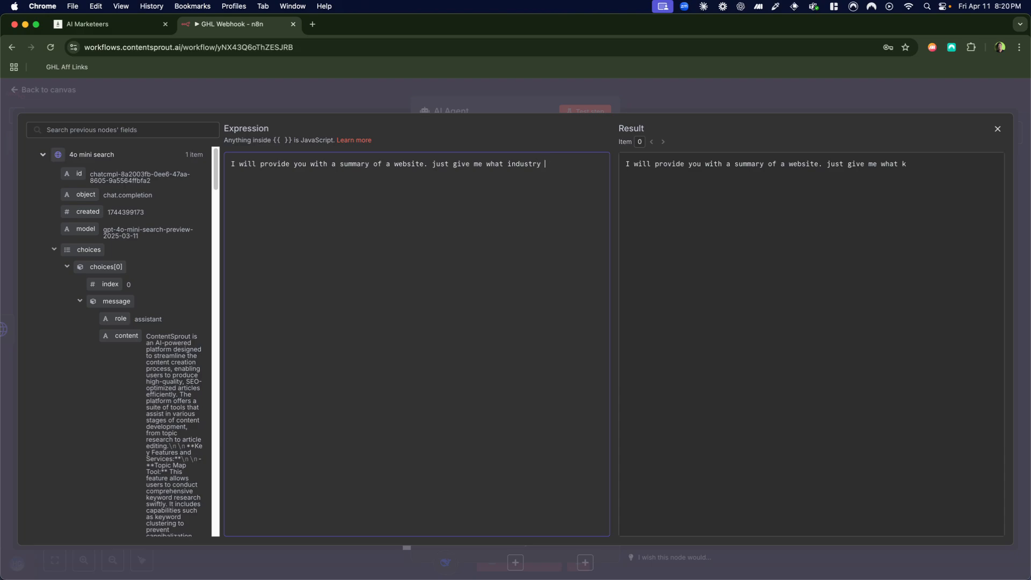
text(this company is.)
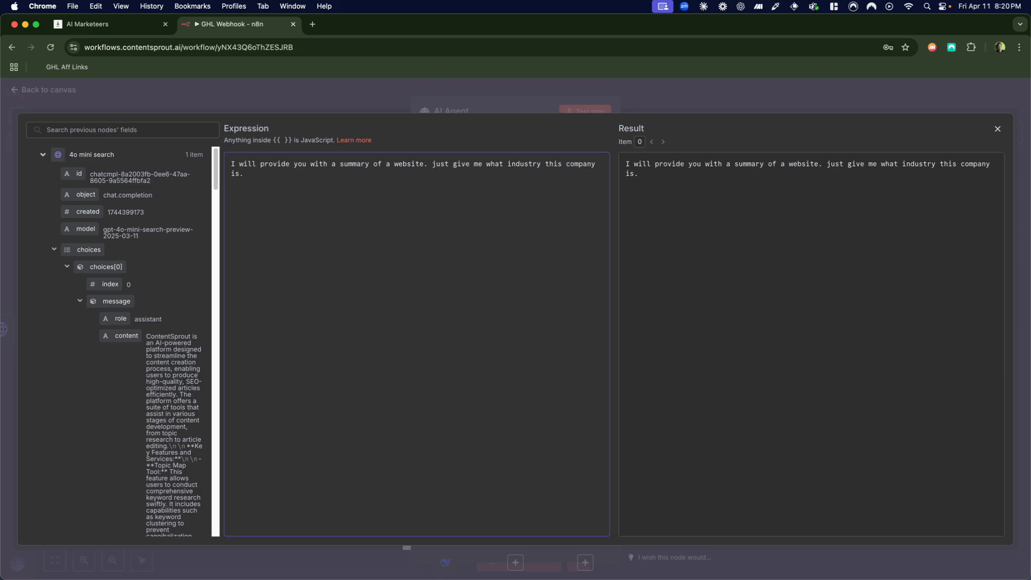
text(  website:)
drag(127, 336, 282, 203)
Step: Close the expression editor and test the AI Agent node with the industry prompt
click(730, 97)
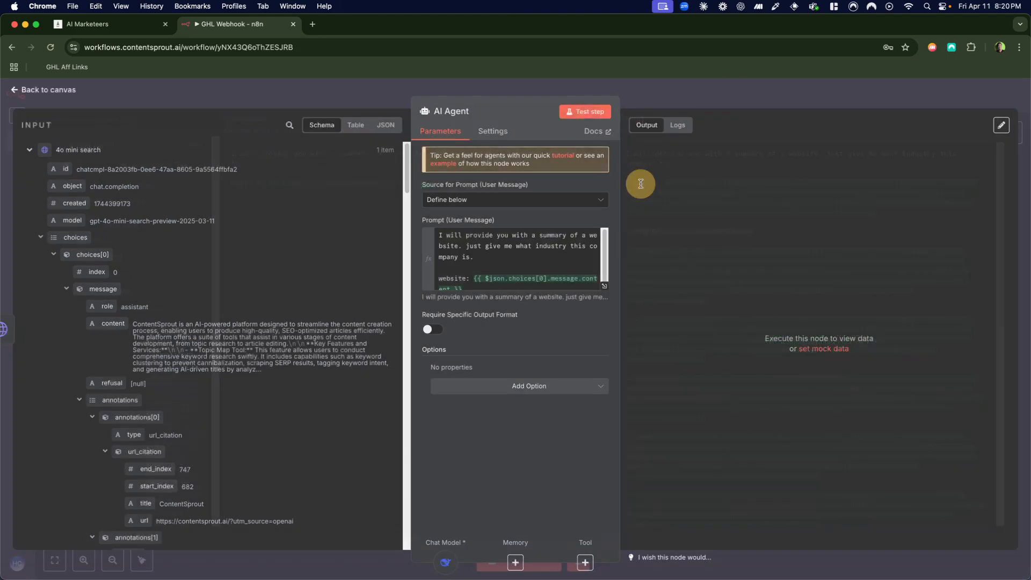
click(584, 111)
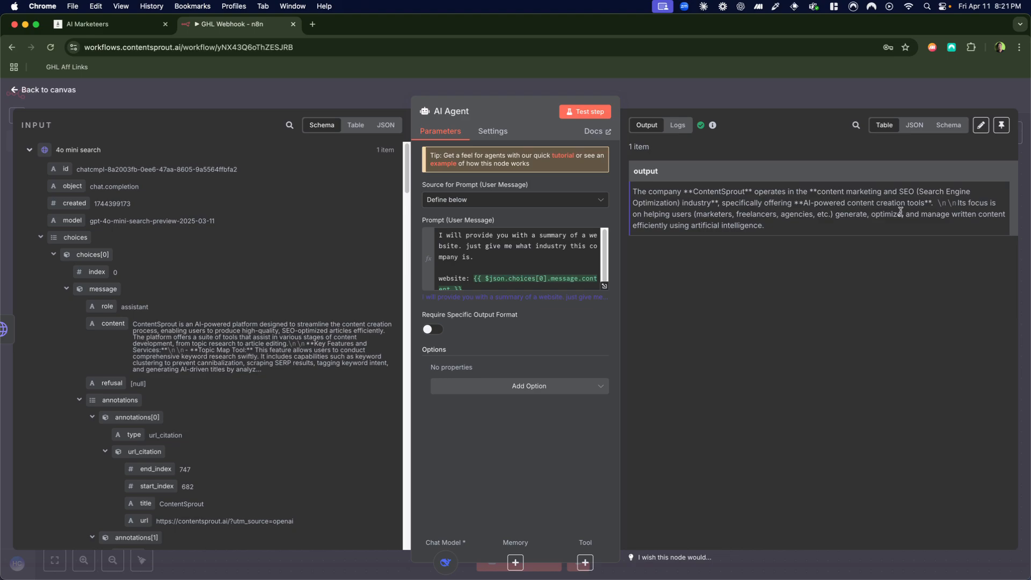
Step: Below the website content expression in the AI Agent's prompt, add the line "Output just one word like:"
scroll(529, 271, down, 1)
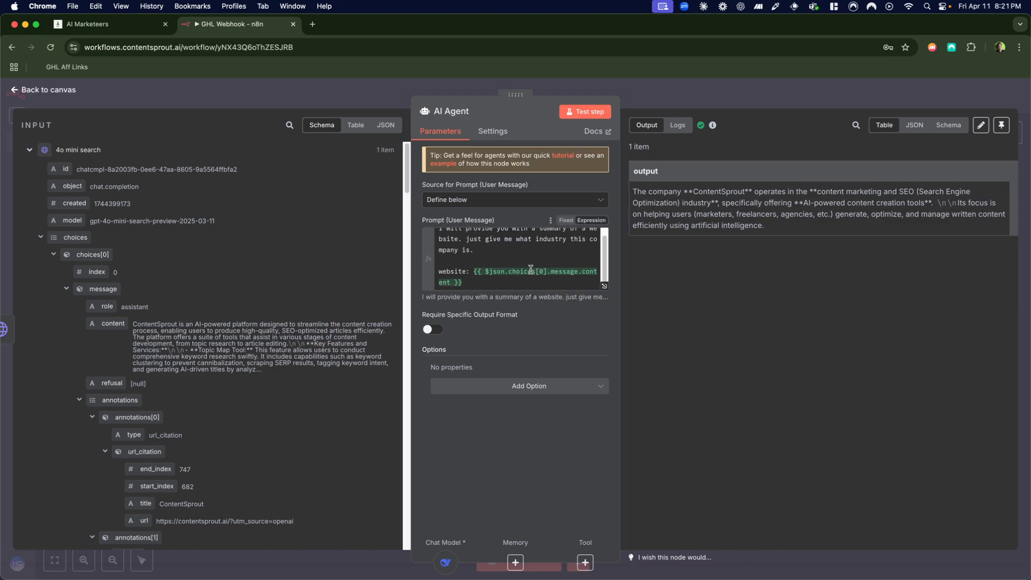
click(503, 284)
text(')
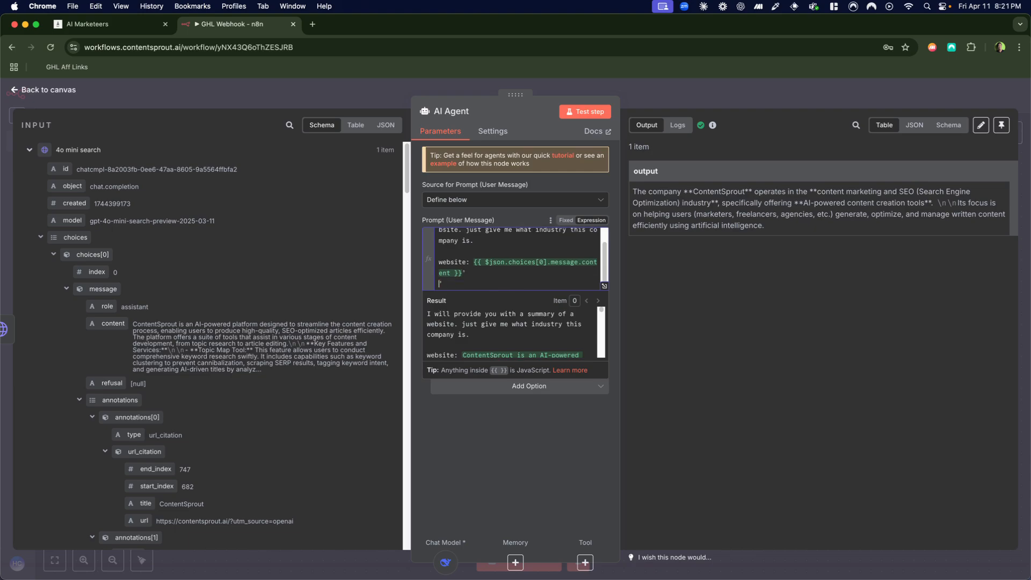
key(Return)
key(Return)
key(Up)
key(Up)
key(Up)
key(Up)
key(Up)
key(Up)
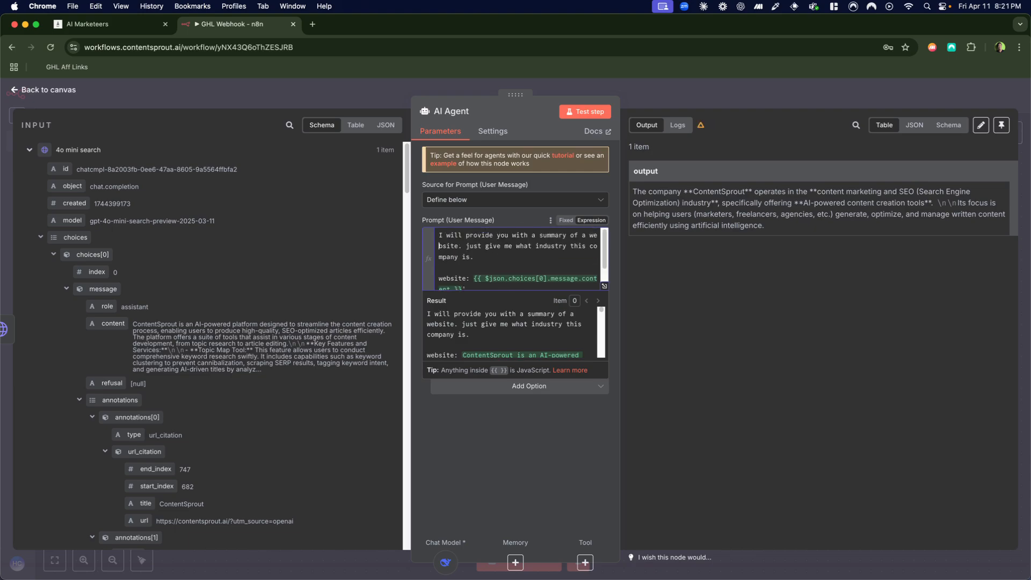
key(Down)
key(Down)
key(Down)
key(Down)
key(Down)
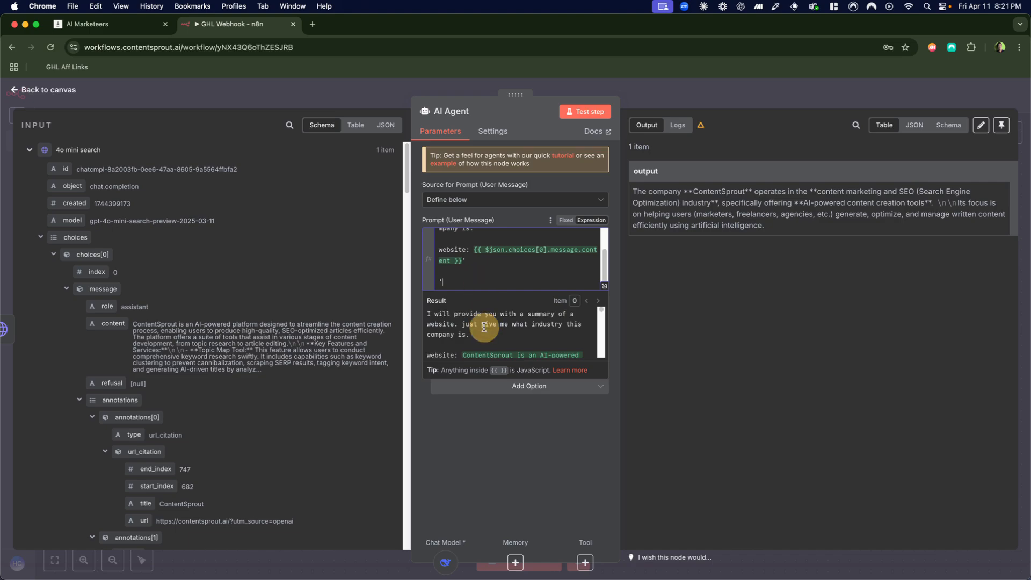
key(BackSpace)
key(Return)
key(Return)
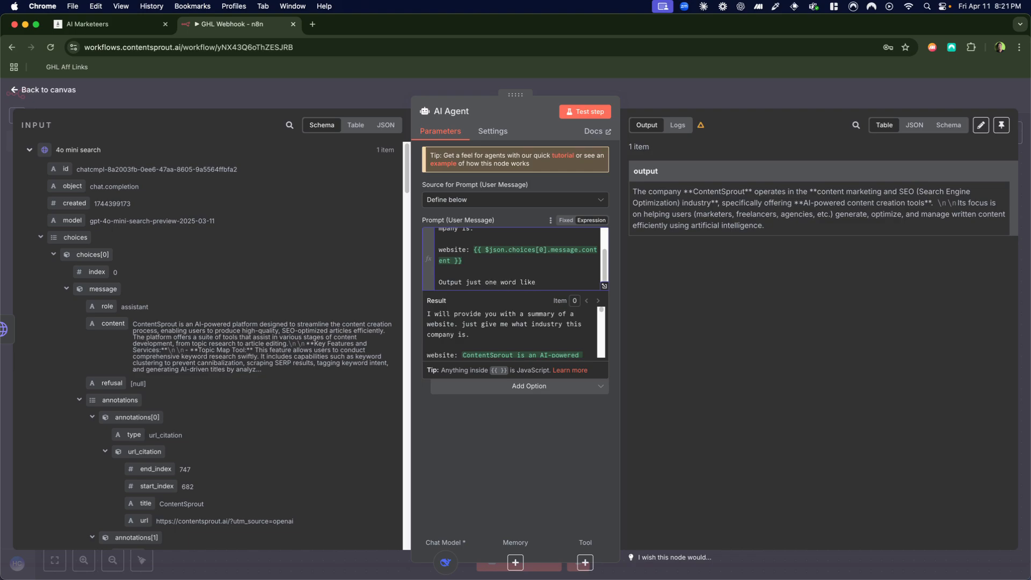
key(Return)
key(Return)
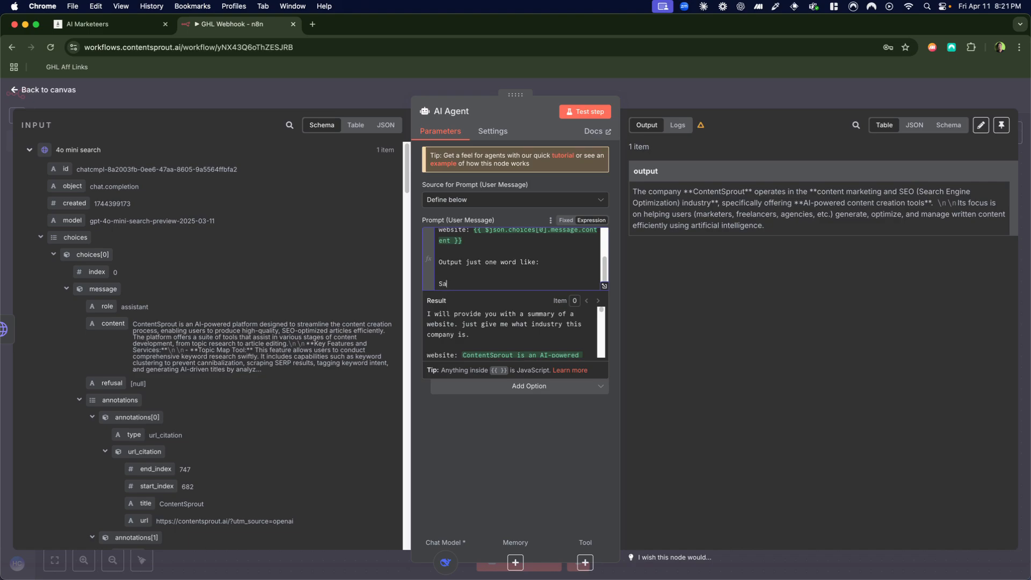
Step: List SaaS, SEO and Marketing on separate lines as the prompt's example one-word outputs
text(SaaS)
key(Return)
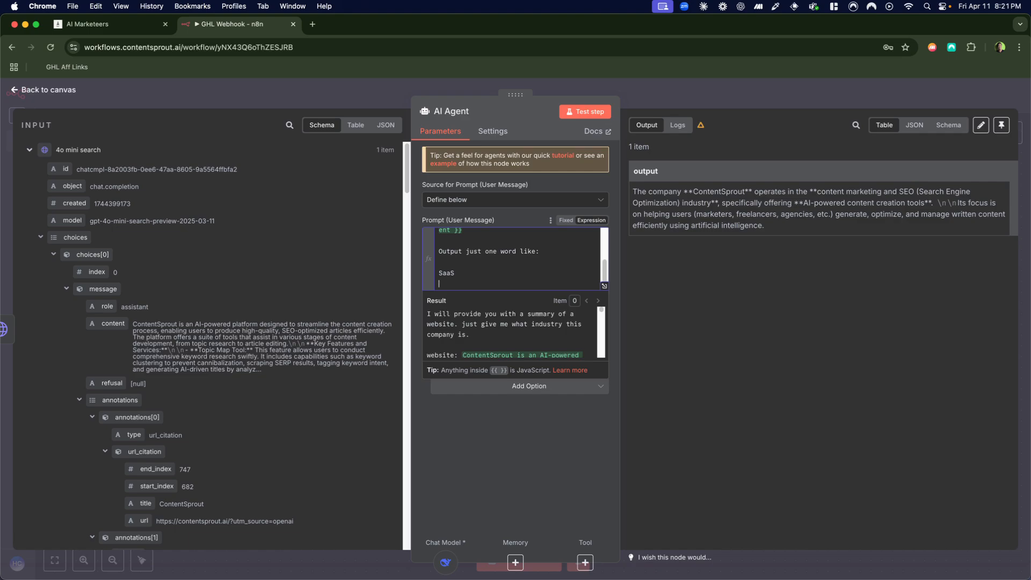
text(SEO)
key(Return)
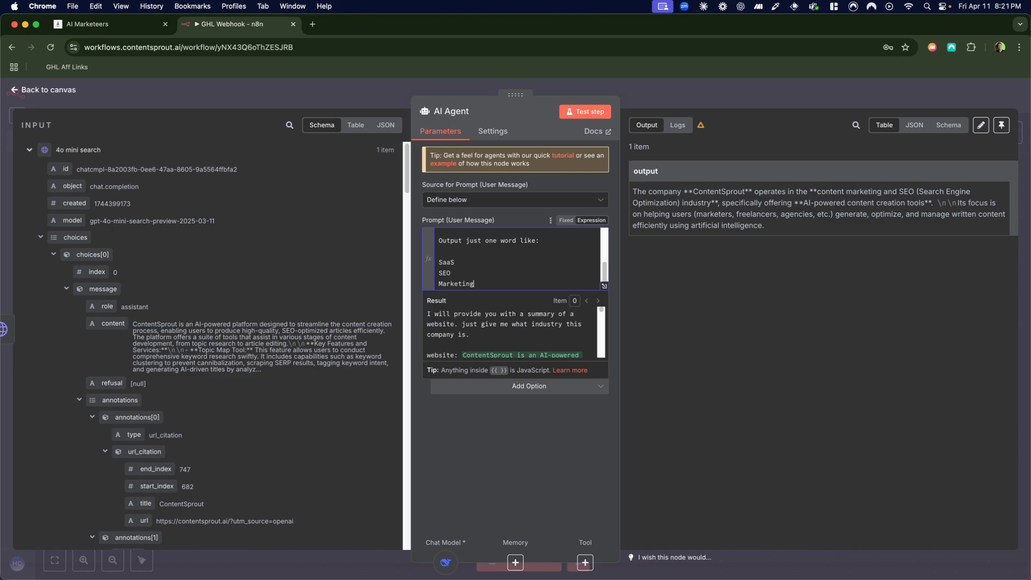
Step: Test the AI Agent node with the one-word output instruction and return to the canvas
click(586, 110)
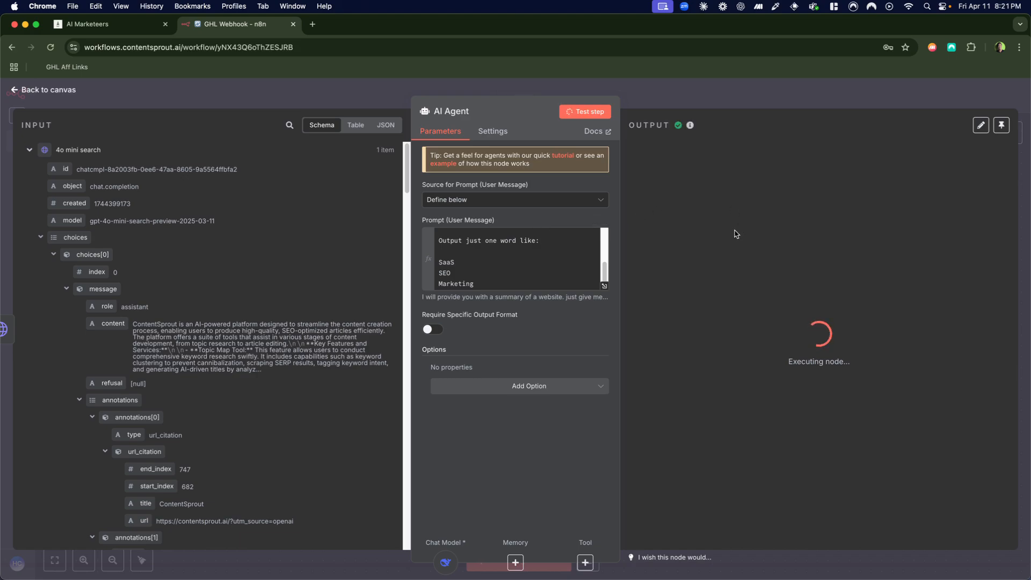
click(745, 92)
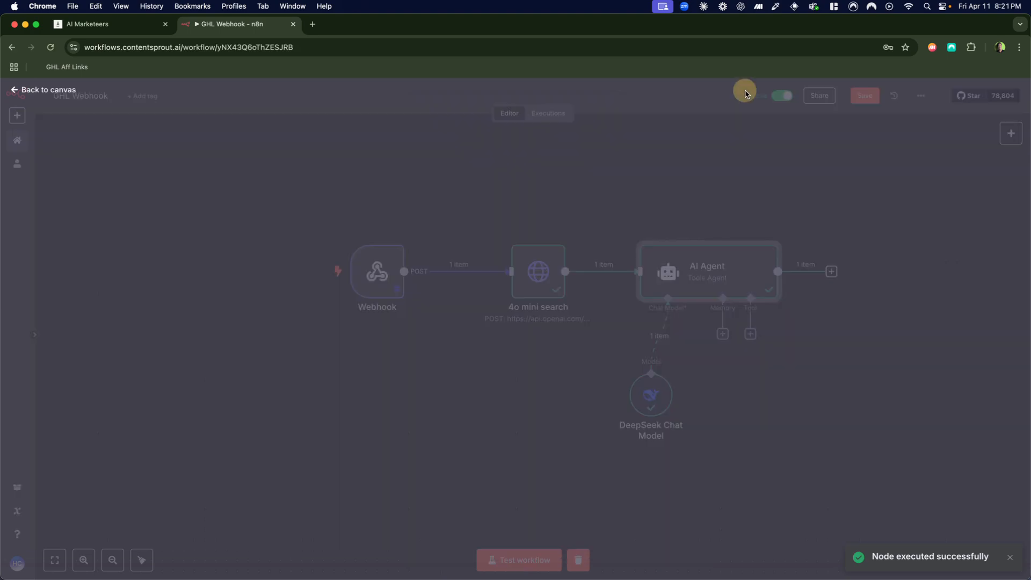
Step: Add a Switch node after the AI Agent
click(831, 271)
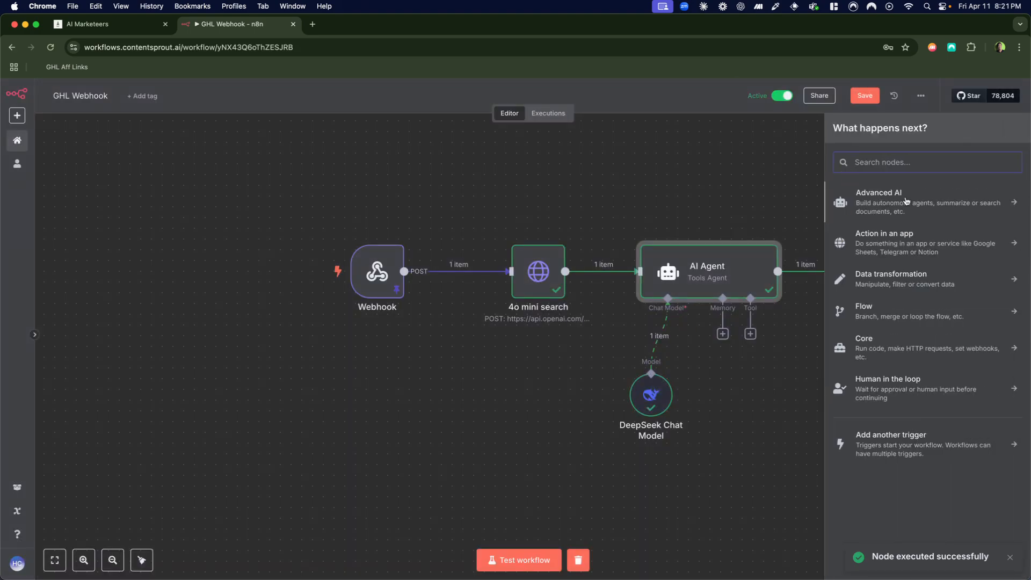
text(s)
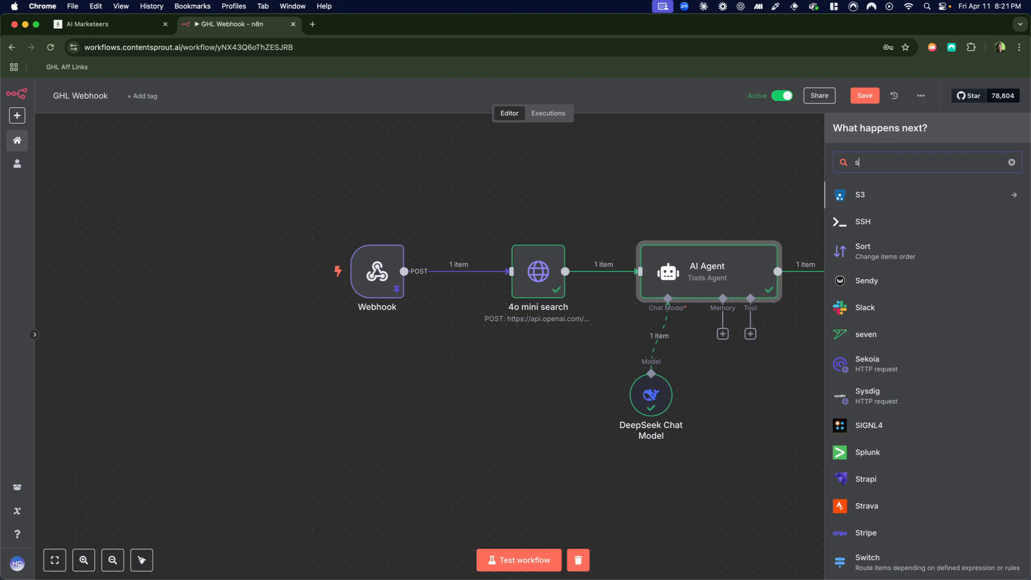
key(BackSpace)
text(if)
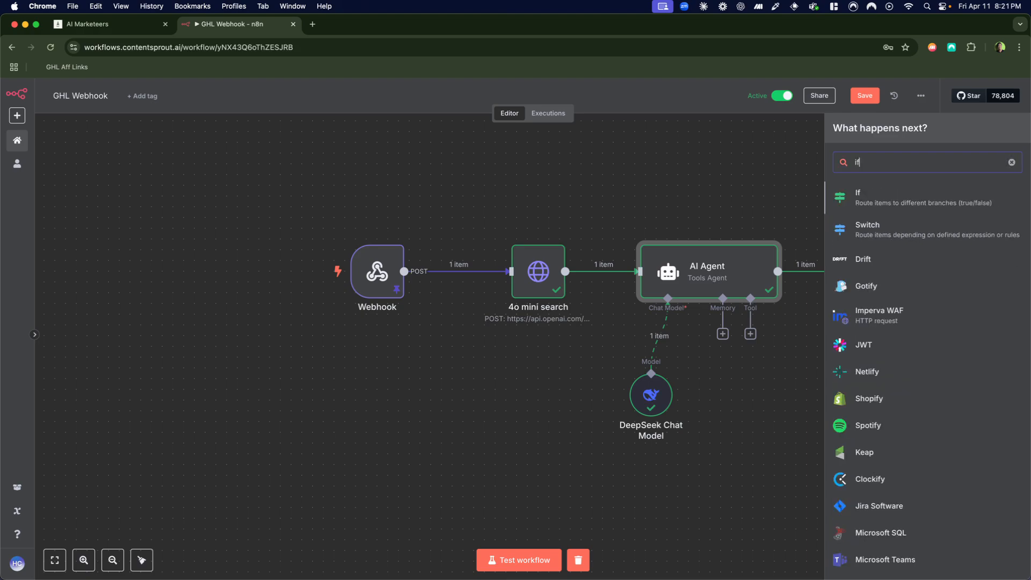
click(900, 234)
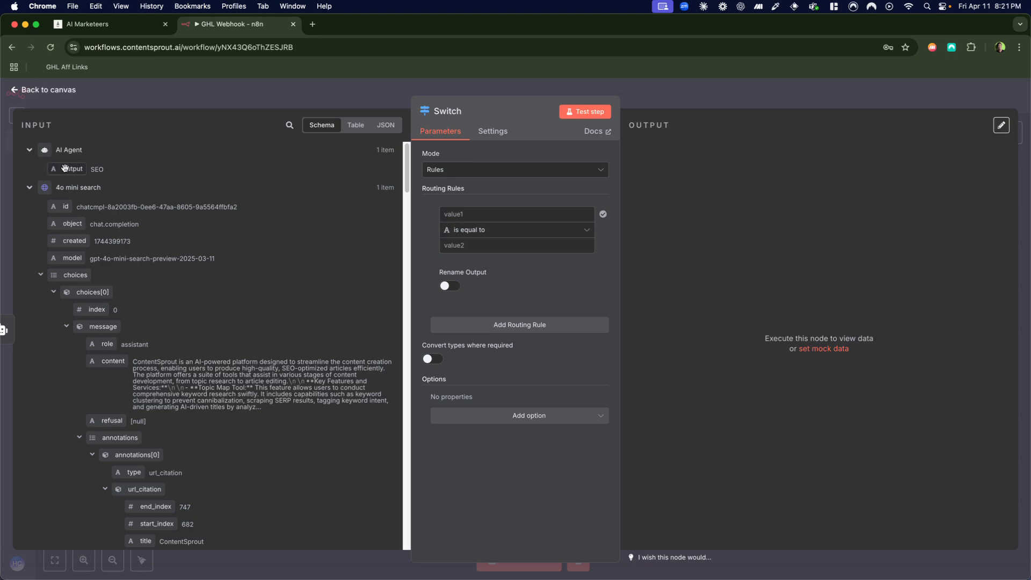
Step: Route items whose AI Agent output is equal to SEO, and rename that rule's output to SEO
drag(65, 169, 469, 214)
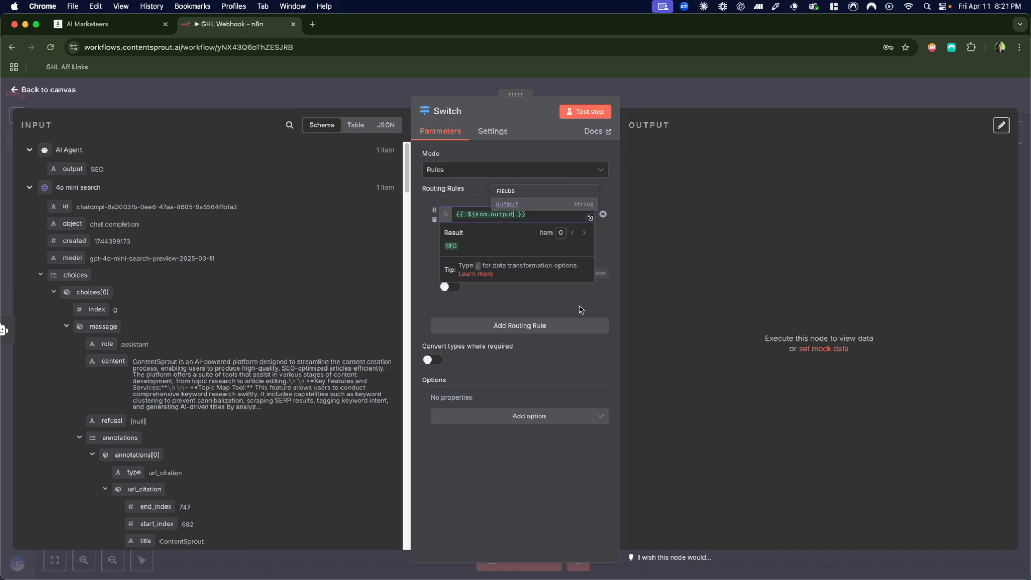
click(490, 249)
text(SEO)
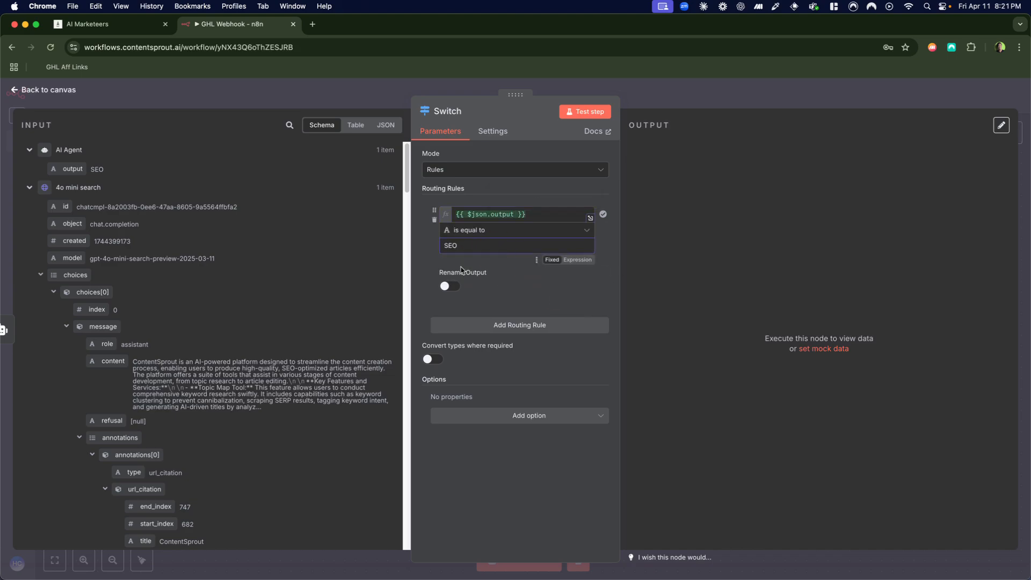
click(449, 285)
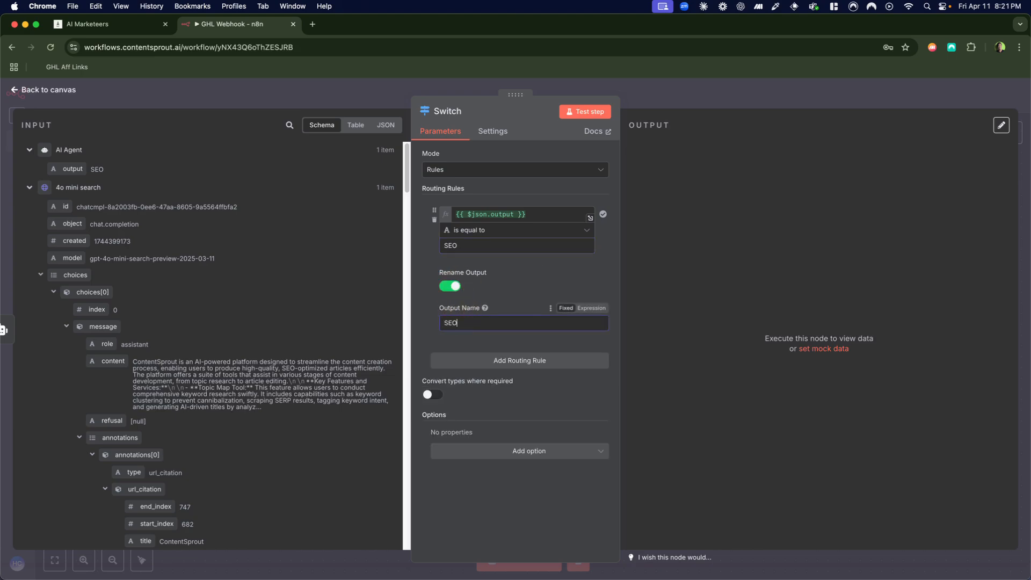
Step: Add a second routing rule for AI Agent output equal to Dentists and enable renaming of its output
click(489, 361)
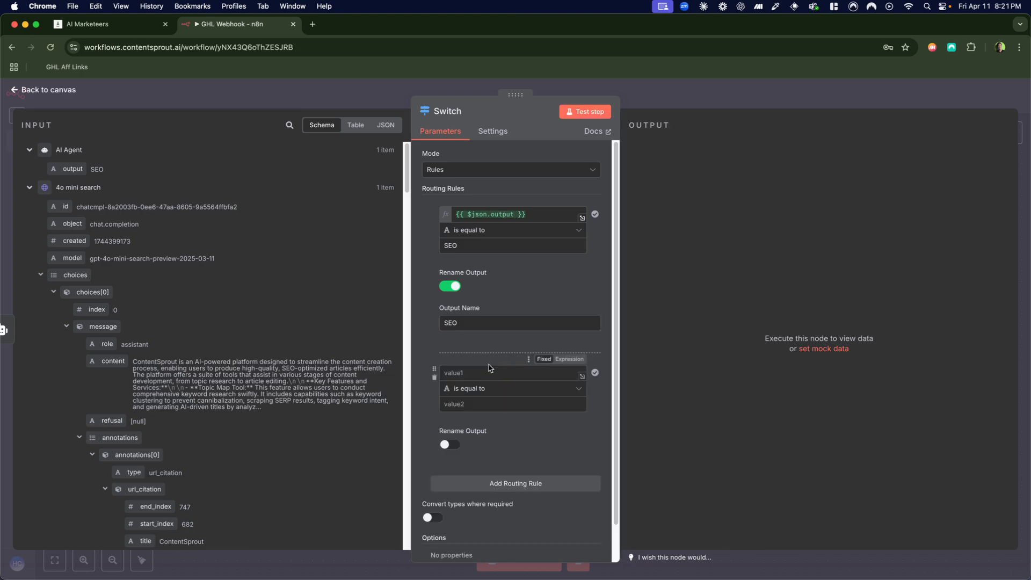
click(489, 370)
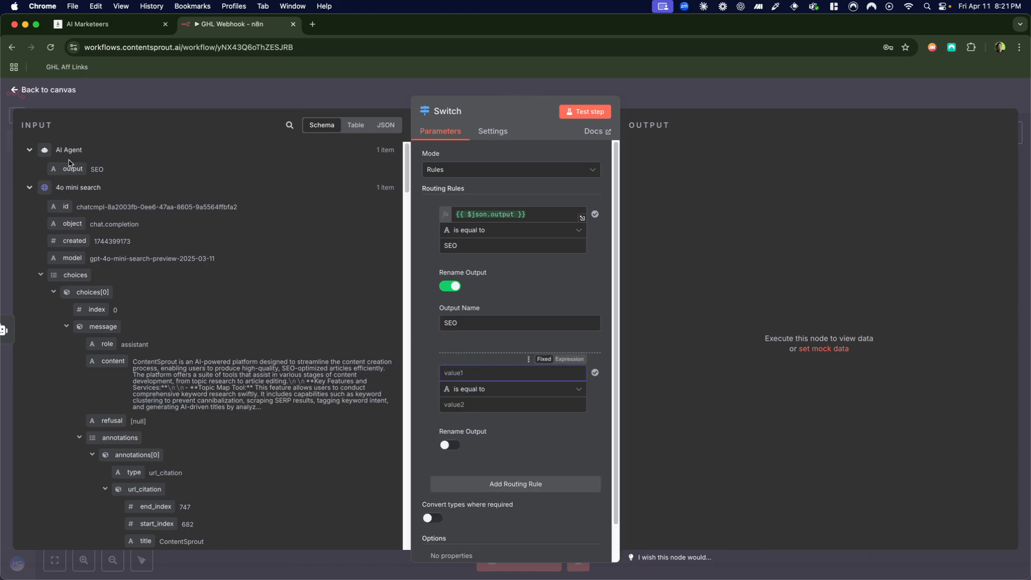
drag(68, 162, 490, 371)
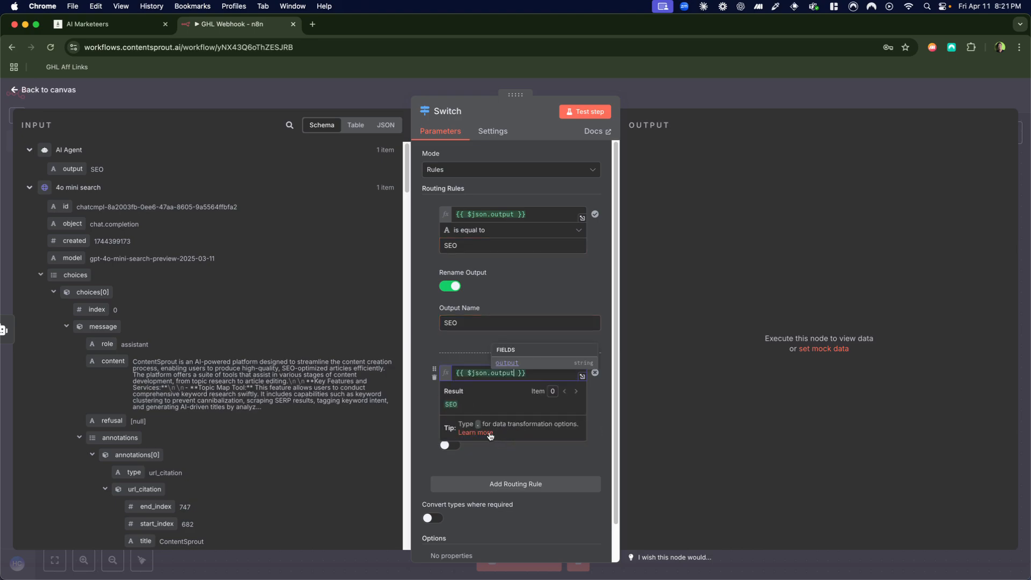
click(528, 458)
click(490, 404)
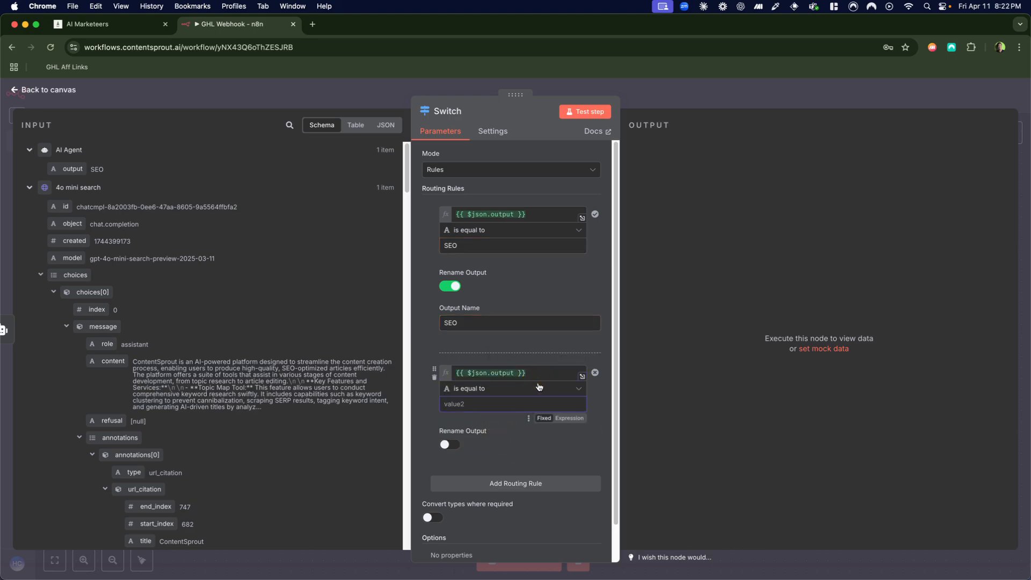
text(Dentists)
click(449, 444)
Step: Add a third routing rule that uses the AI Agent's output, {{ $json.output }}, as its first value
scroll(505, 451, down, 3)
click(505, 454)
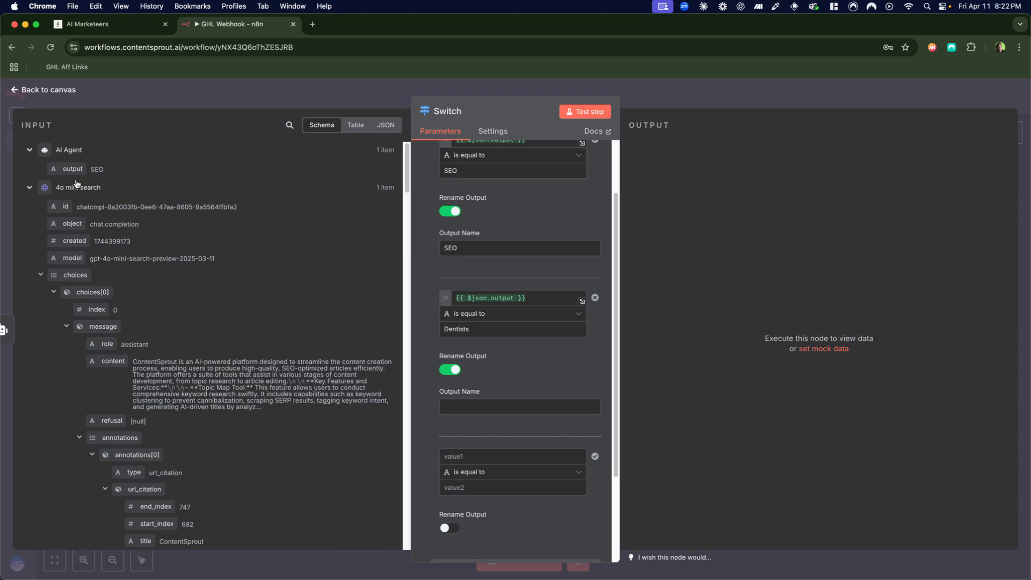
click(463, 458)
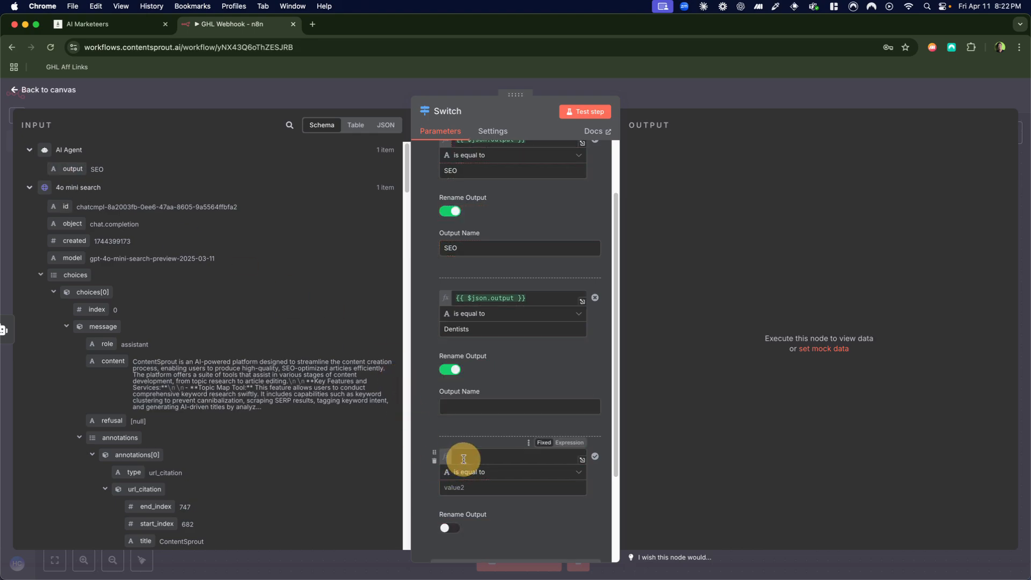
text({{ $json.output }})
scroll(464, 460, down, 3)
click(739, 396)
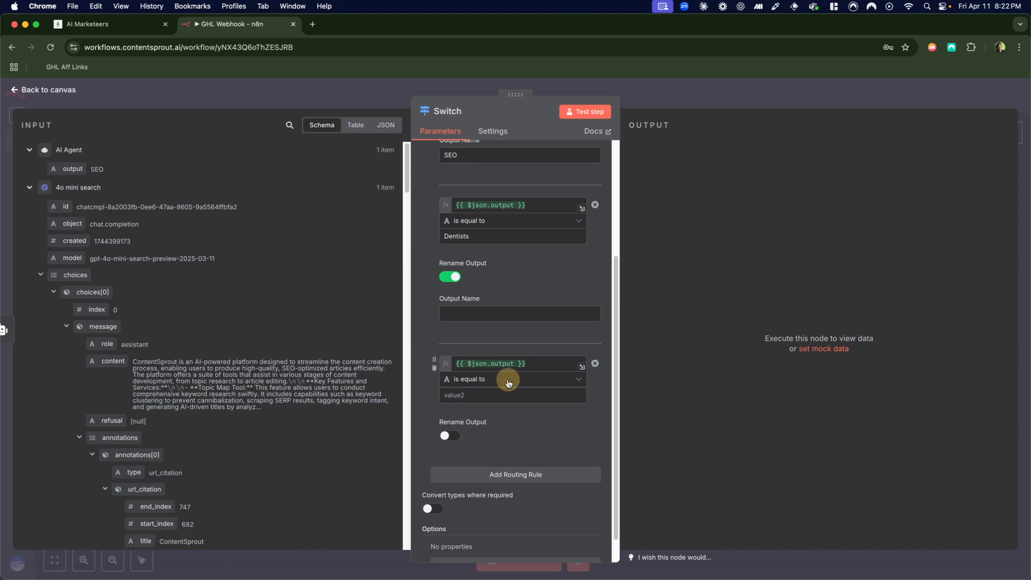
Step: Try the string condition "does not contain" on the third routing rule
click(508, 380)
mouse_move(510, 408)
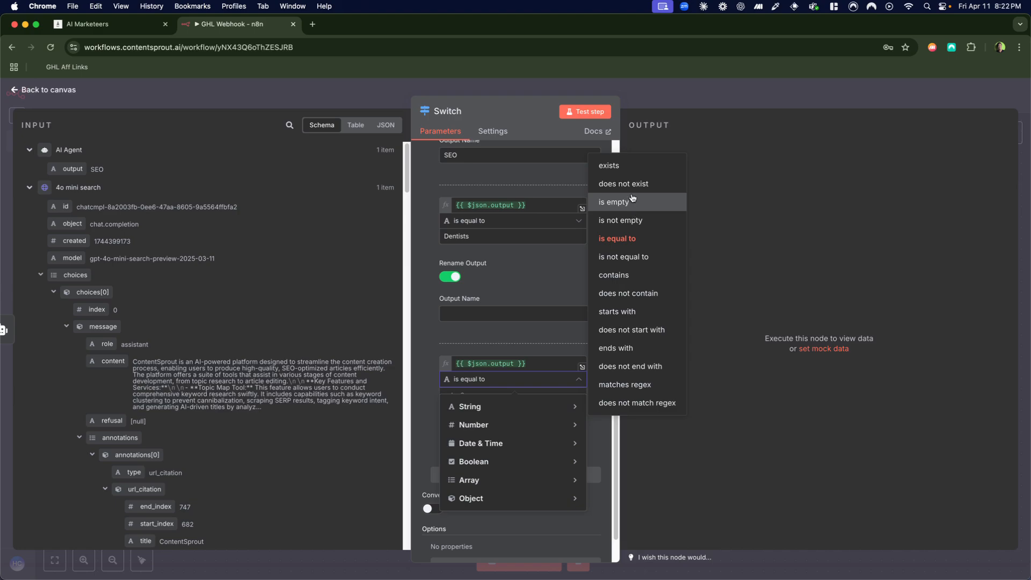
click(626, 293)
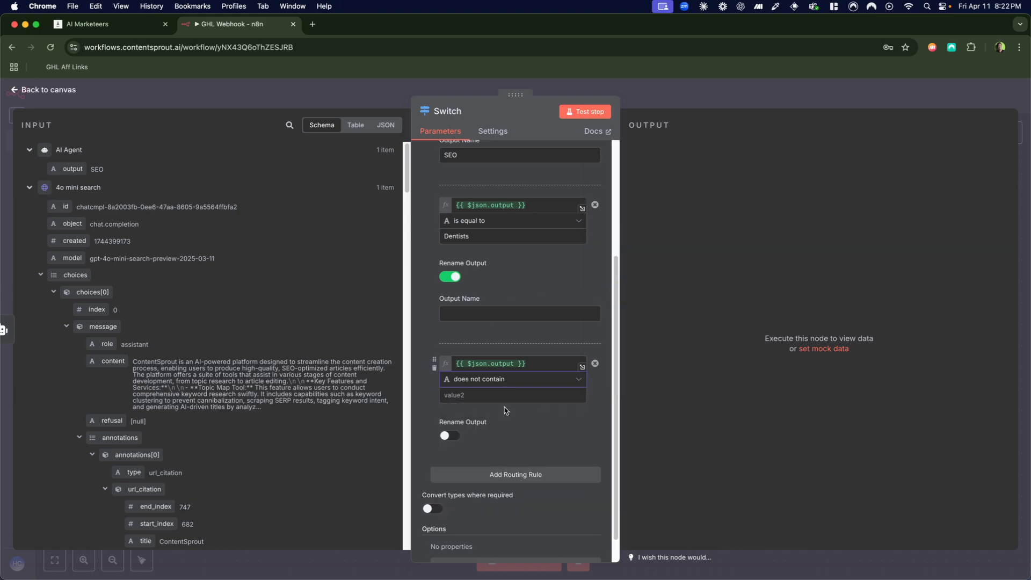
click(479, 397)
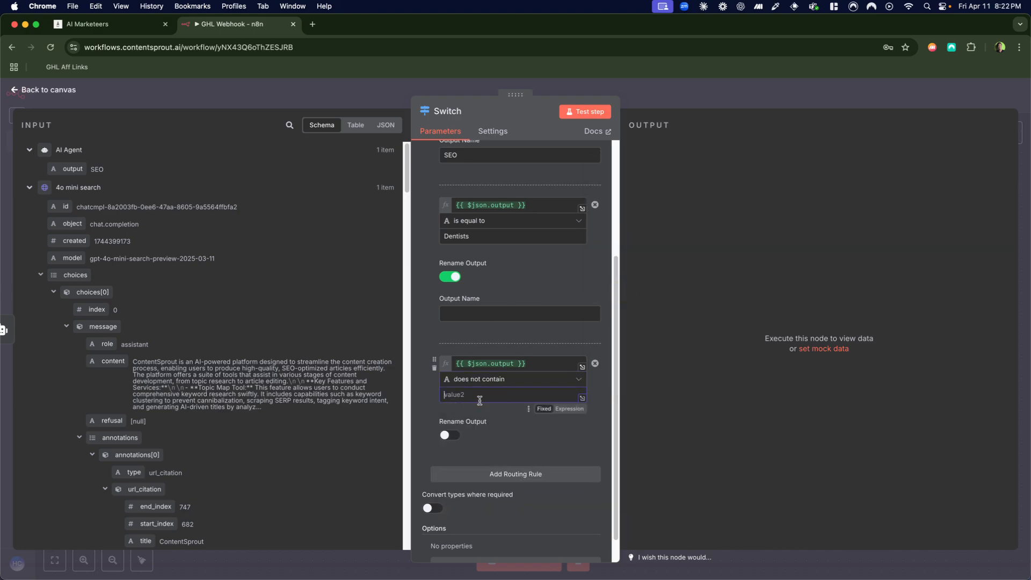
click(549, 382)
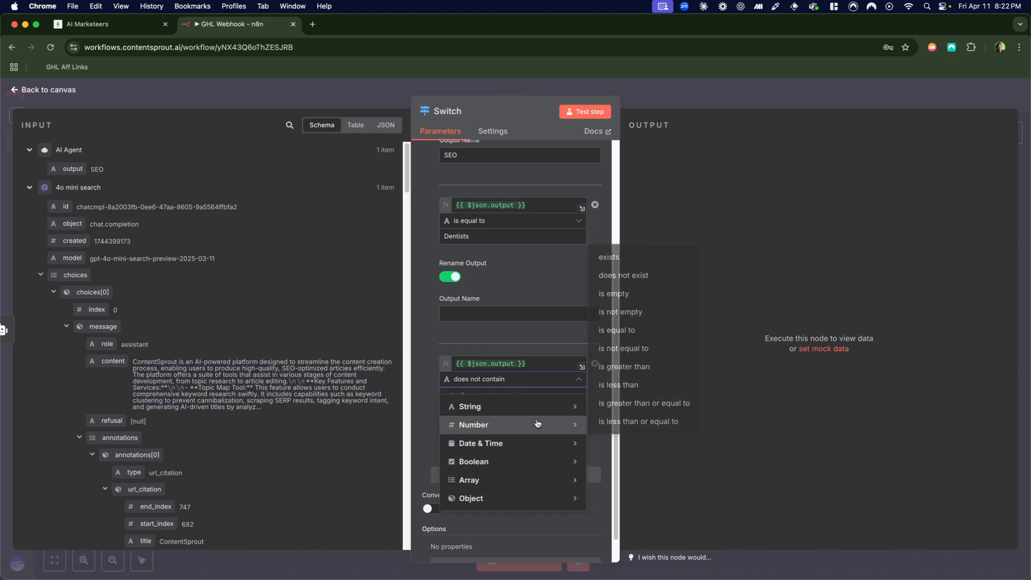
mouse_move(533, 413)
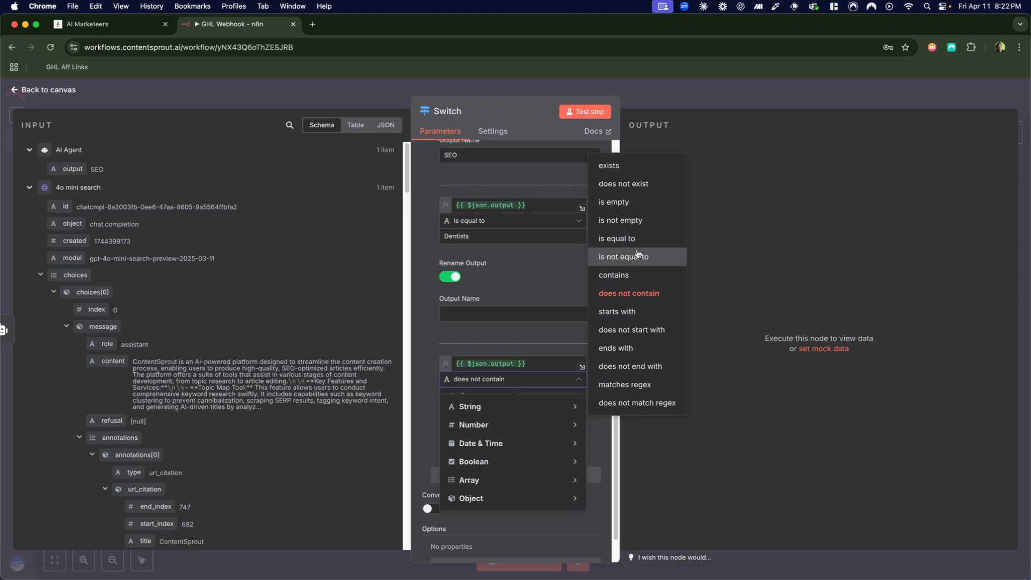
click(558, 380)
scroll(533, 418, down, 1)
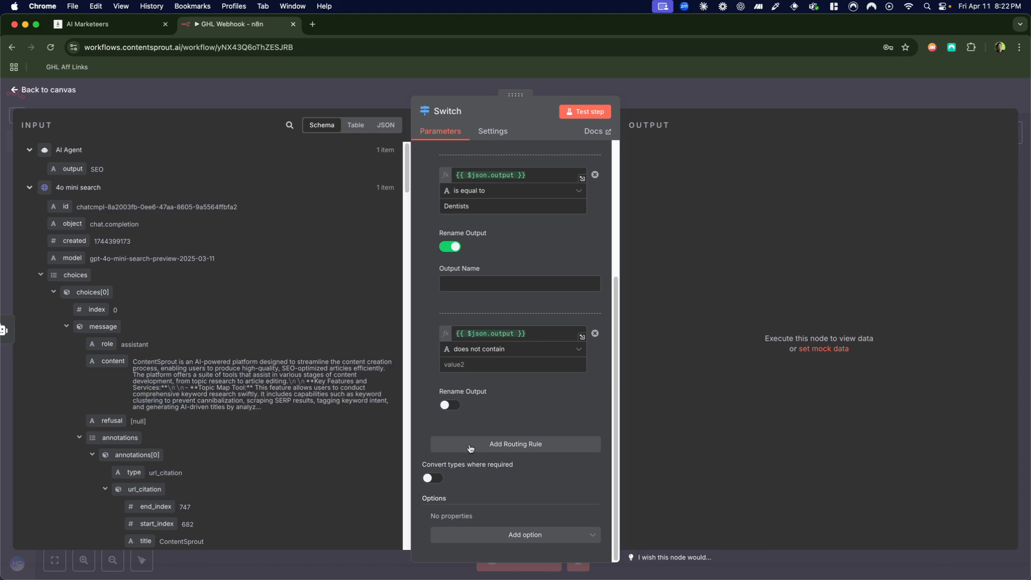
click(472, 363)
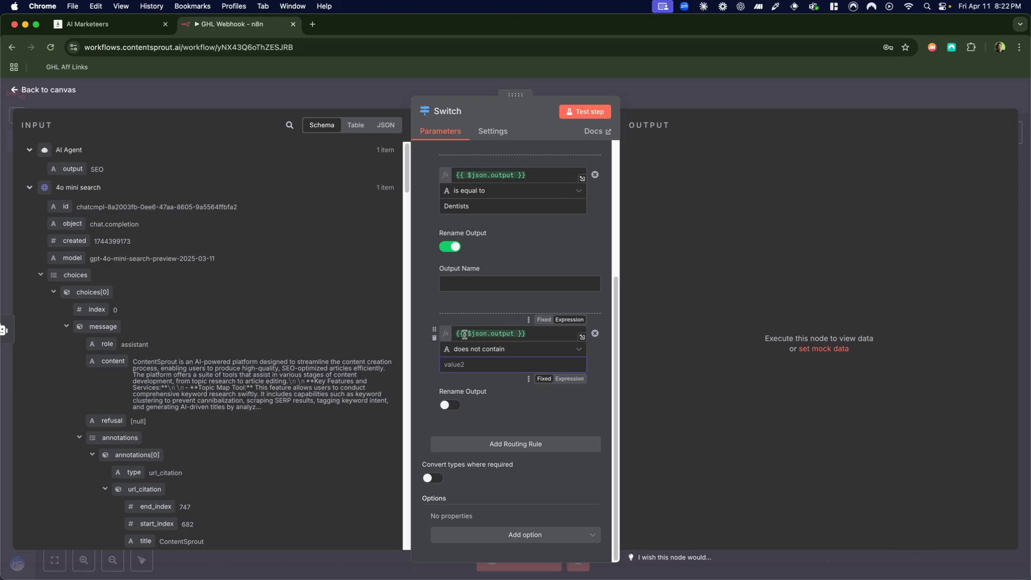
Step: Set the third rule's string condition to "exists" and rename its output to "catch all"
click(512, 350)
mouse_move(505, 376)
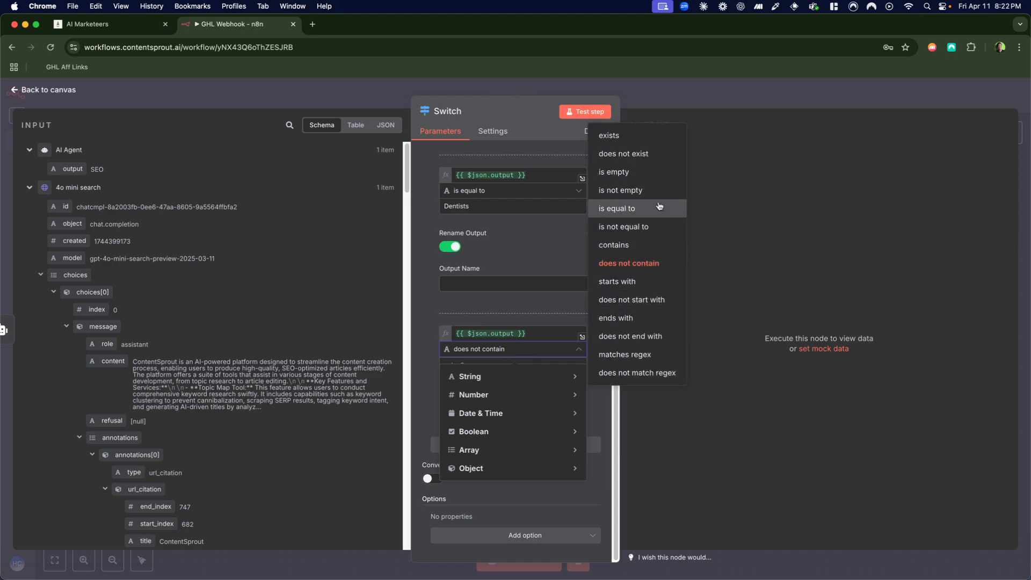
click(650, 136)
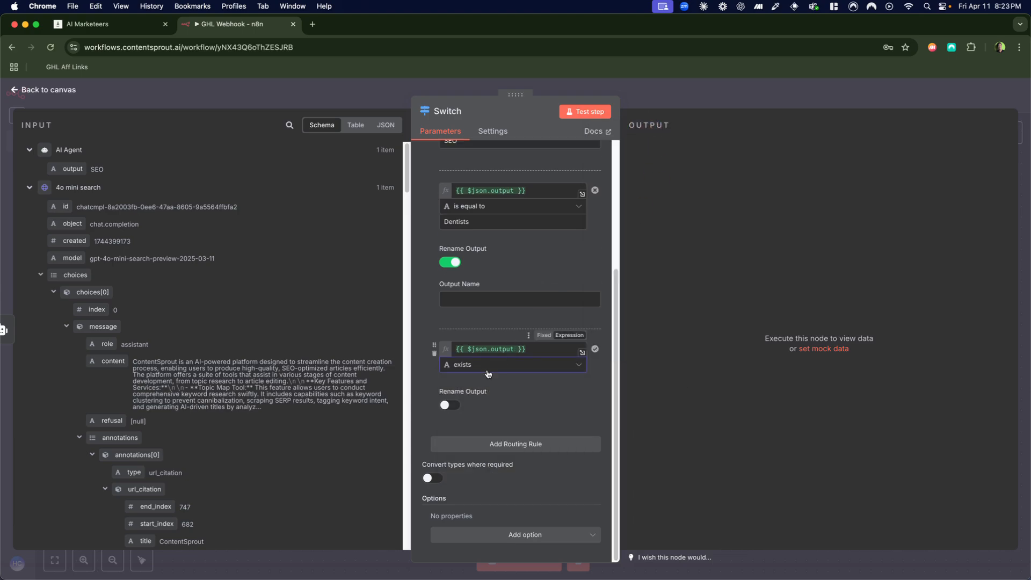
click(447, 405)
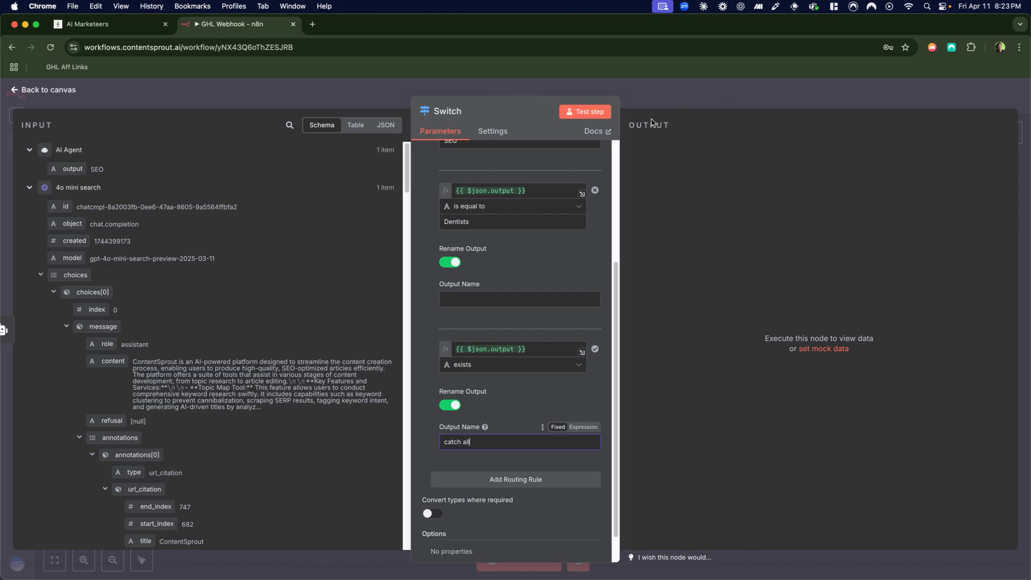
Step: Test the Switch node, review its three routing rules and return to the canvas
click(585, 111)
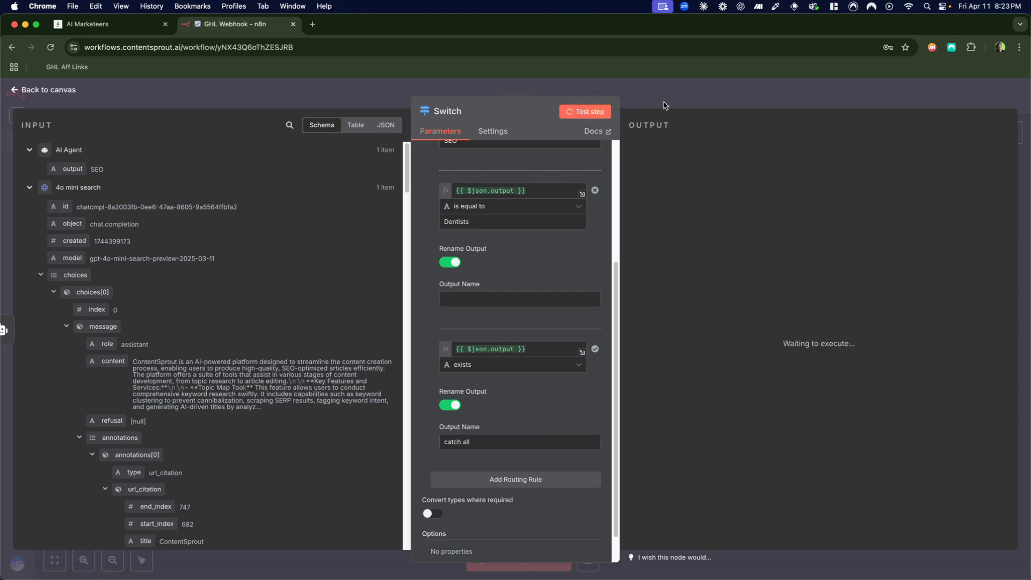
scroll(523, 218, up, 4)
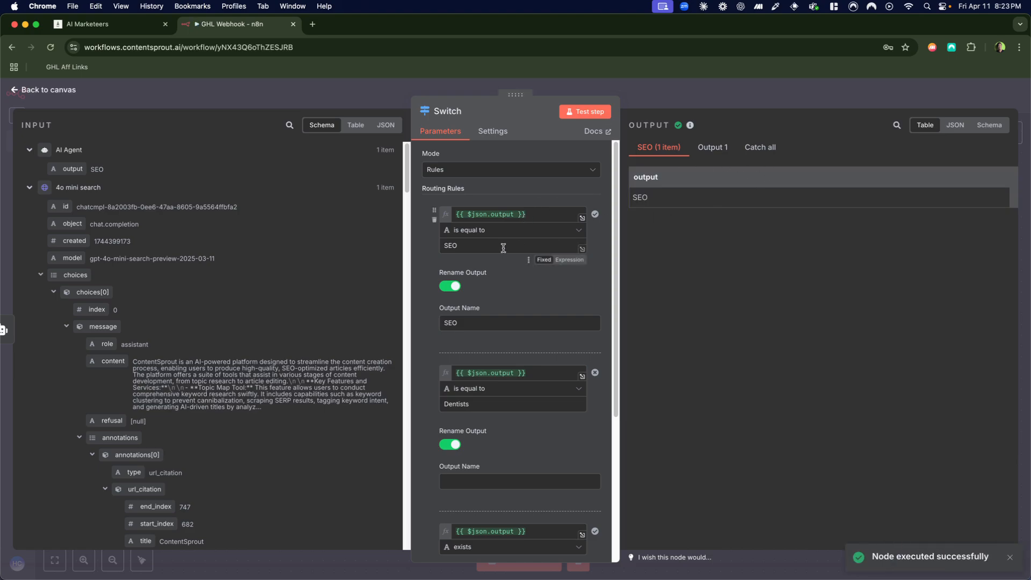
scroll(502, 258, down, 3)
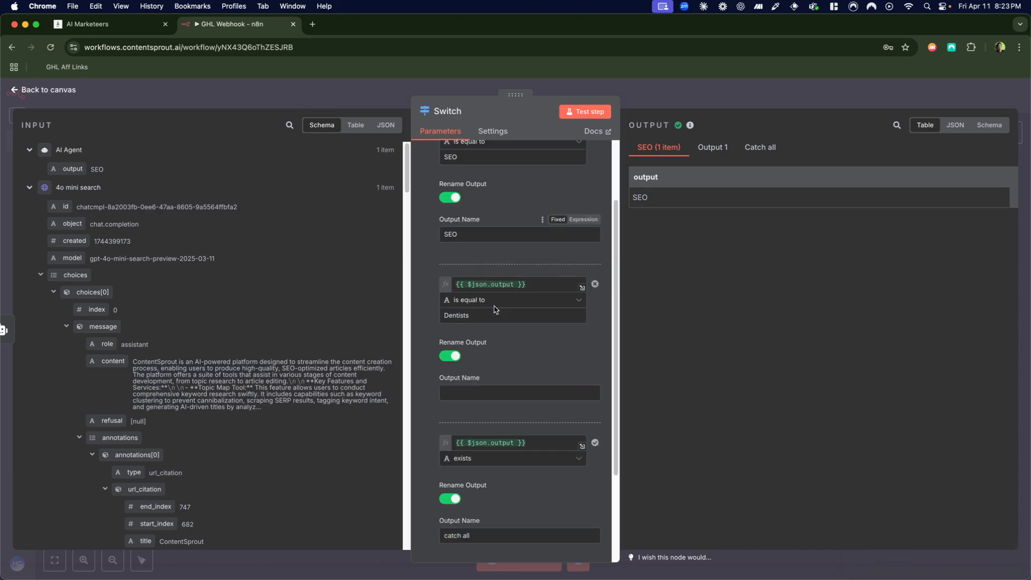
scroll(523, 365, down, 5)
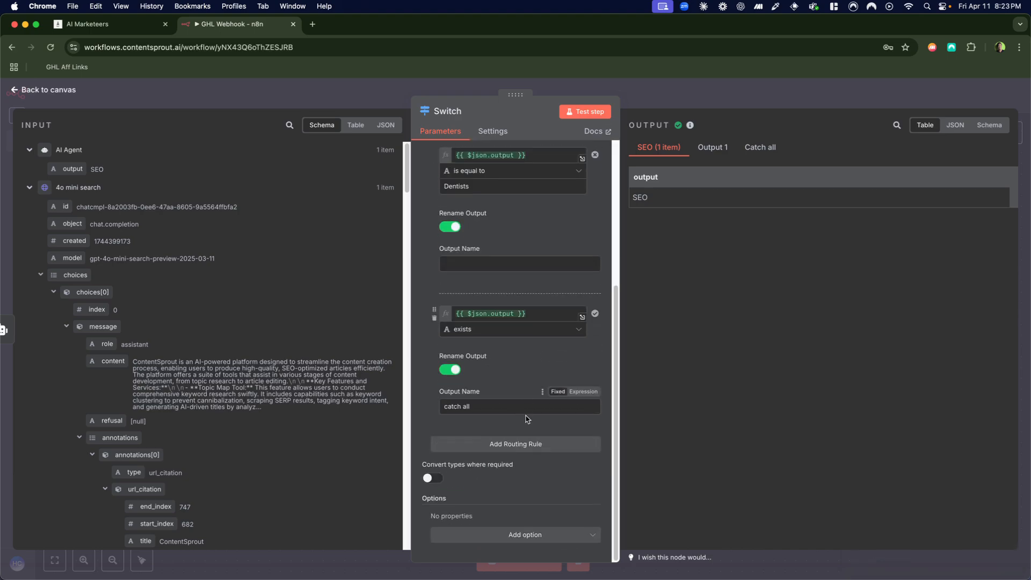
click(791, 99)
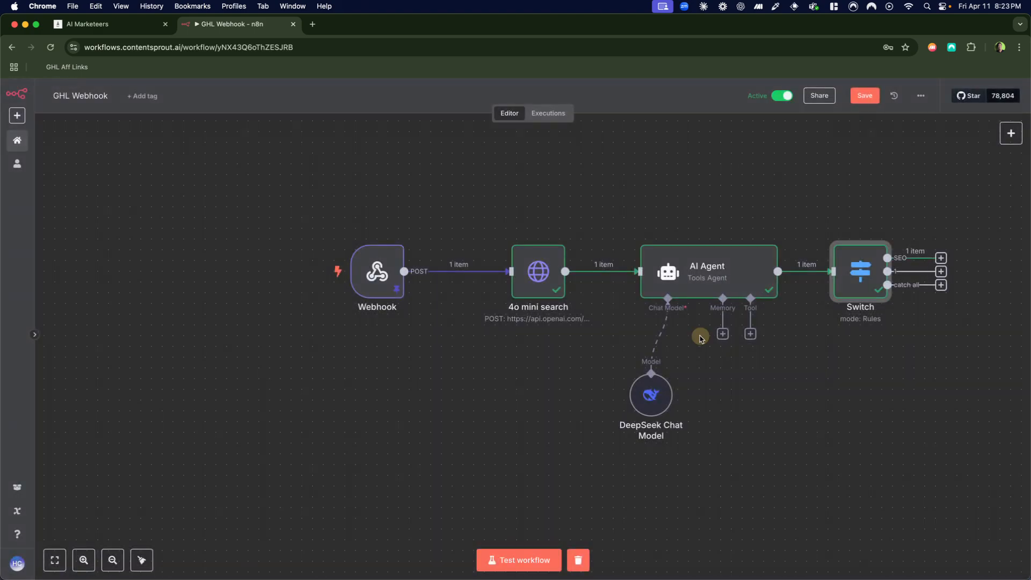
Step: Name the Switch node's second rule output Dentists and save the workflow from the canvas
scroll(769, 325, right, 5)
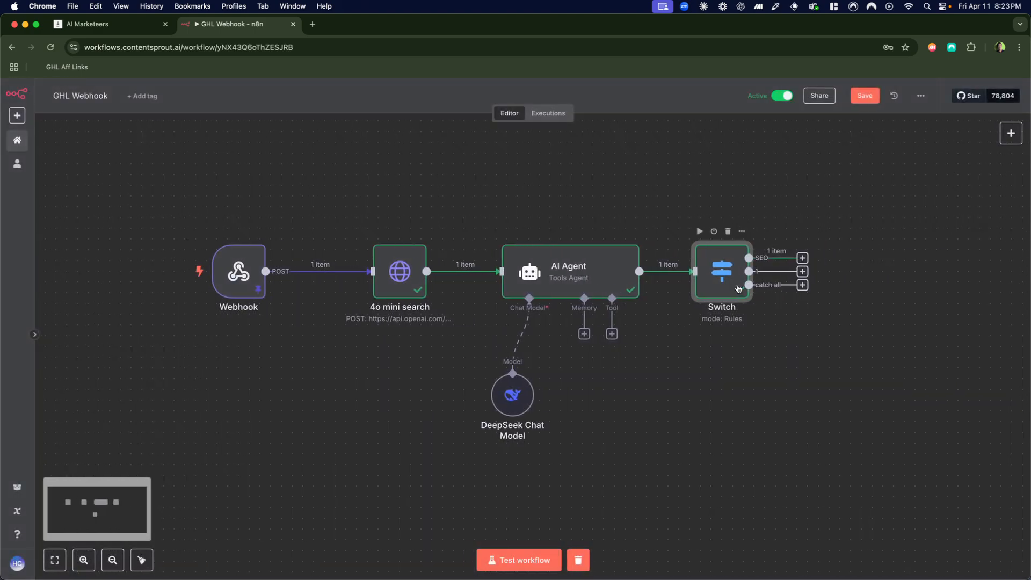
double_click(722, 274)
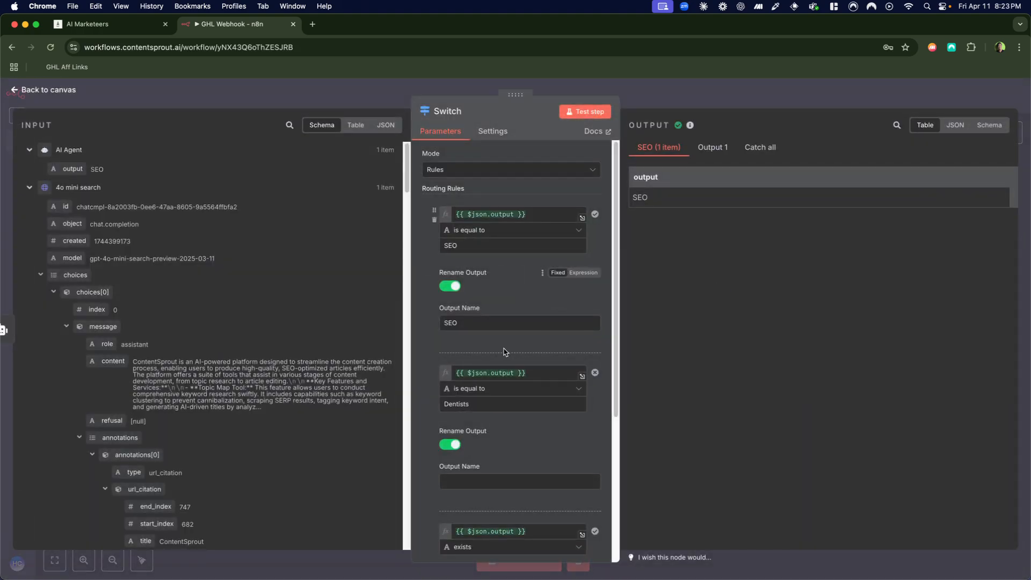
scroll(475, 402, down, 1)
click(463, 462)
text(Den)
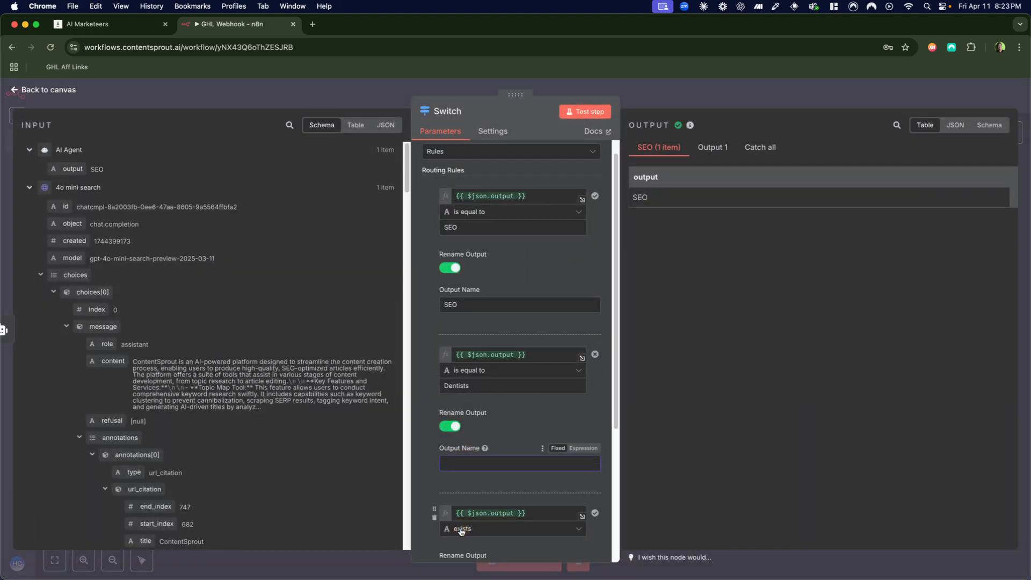
text(tists)
scroll(483, 410, down, 4)
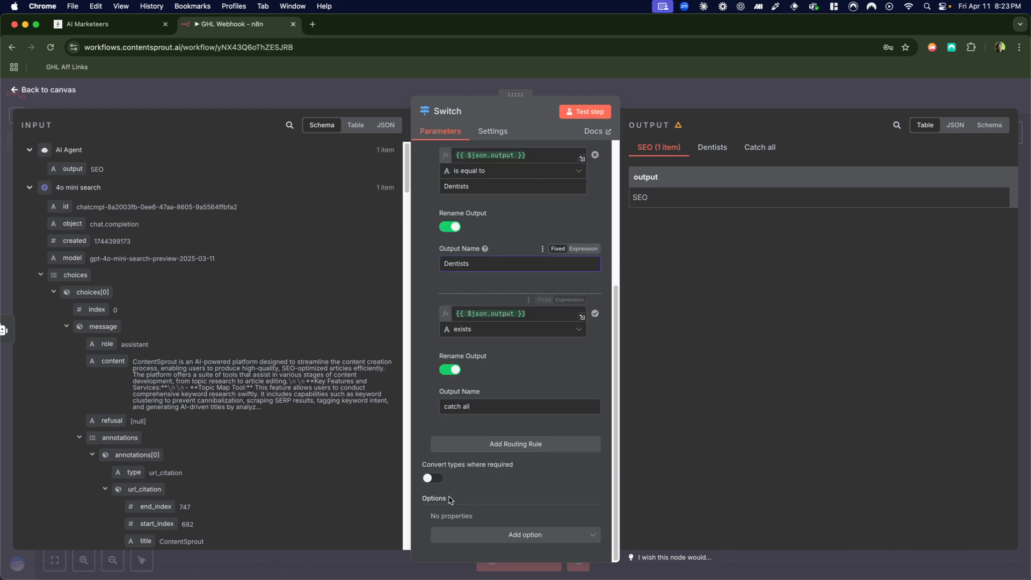
click(759, 105)
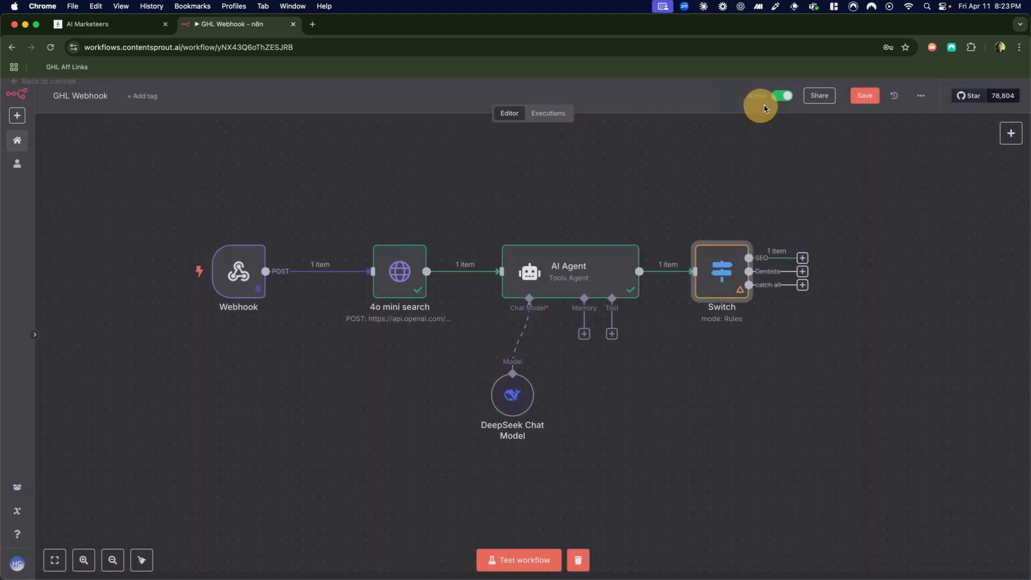
click(870, 97)
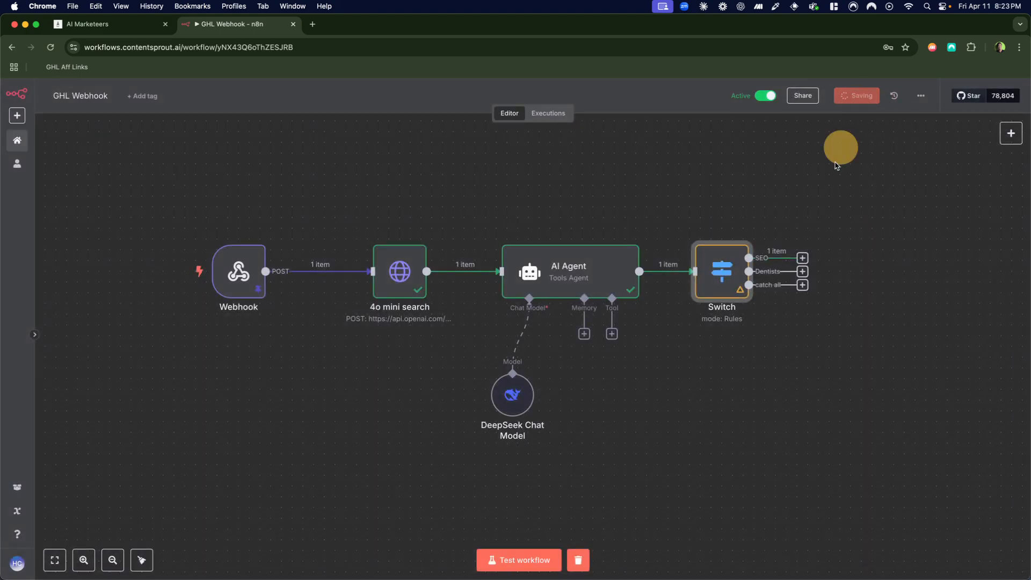
Step: Add a HighLevel node with the "Create or update a contact" action to the Switch node's SEO output
click(802, 258)
text(go)
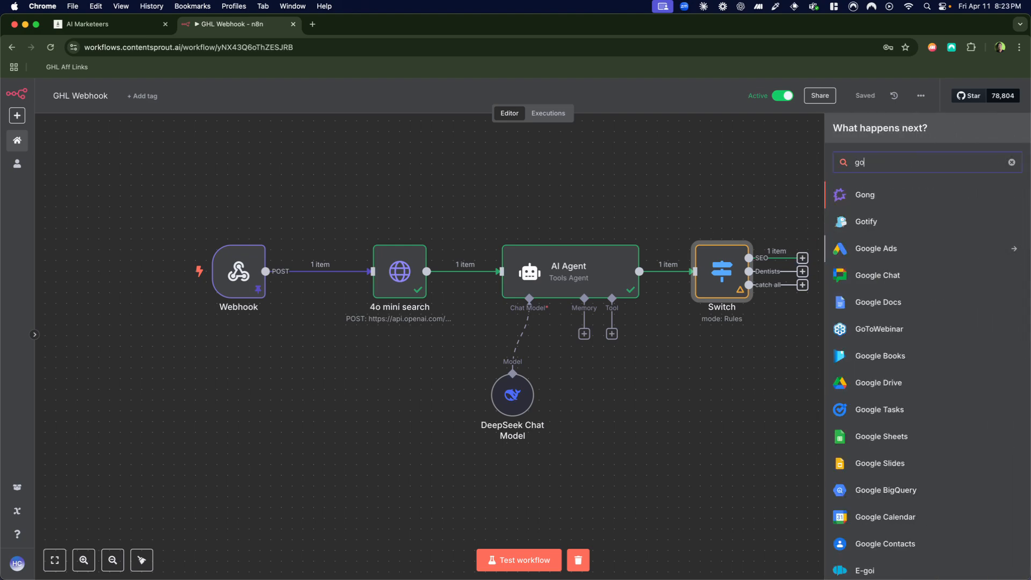
text(hi)
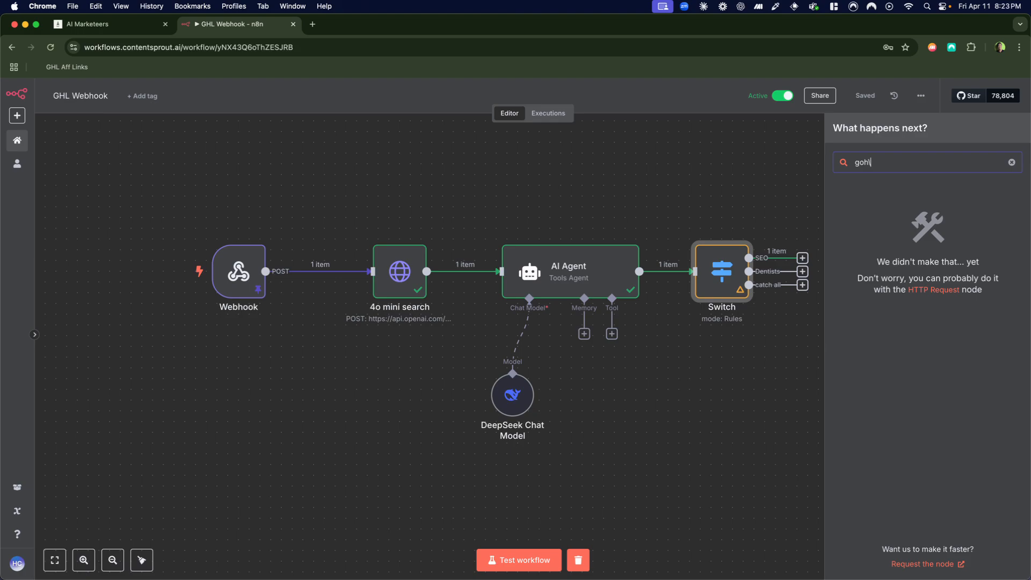
key(BackSpace)
key(BackSpace)
key(BackSpace)
key(BackSpace)
text(hi)
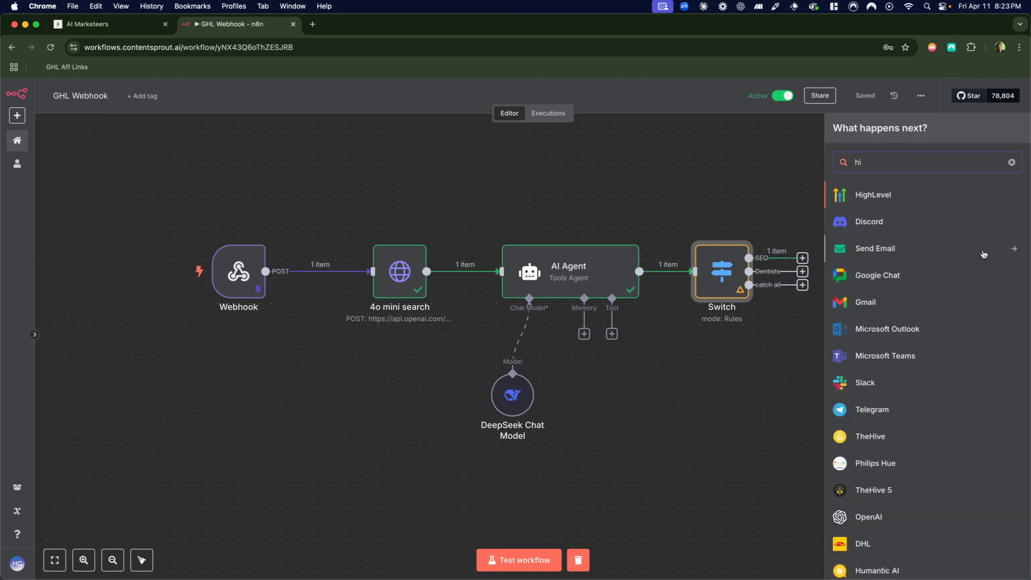
click(900, 197)
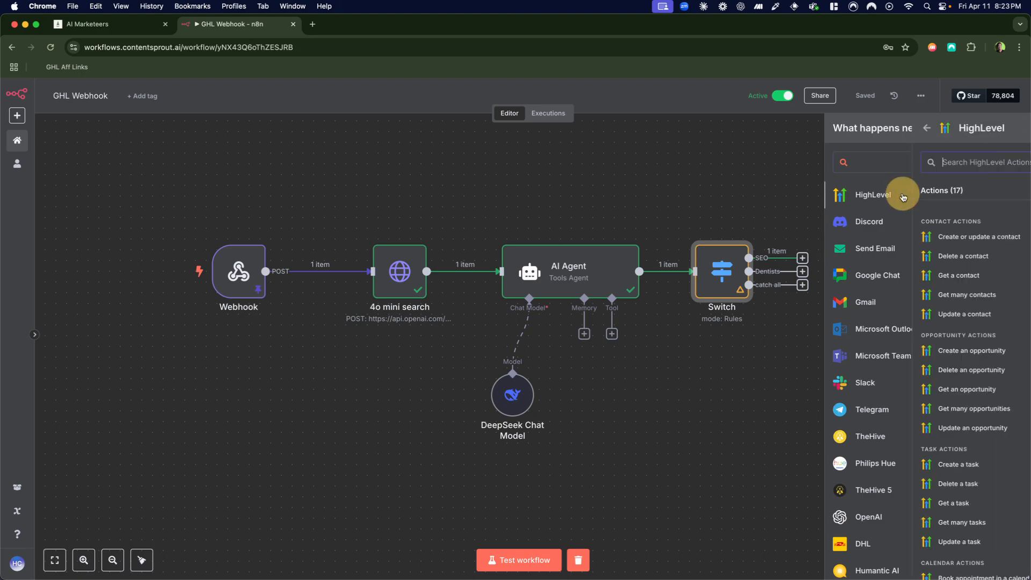
click(892, 239)
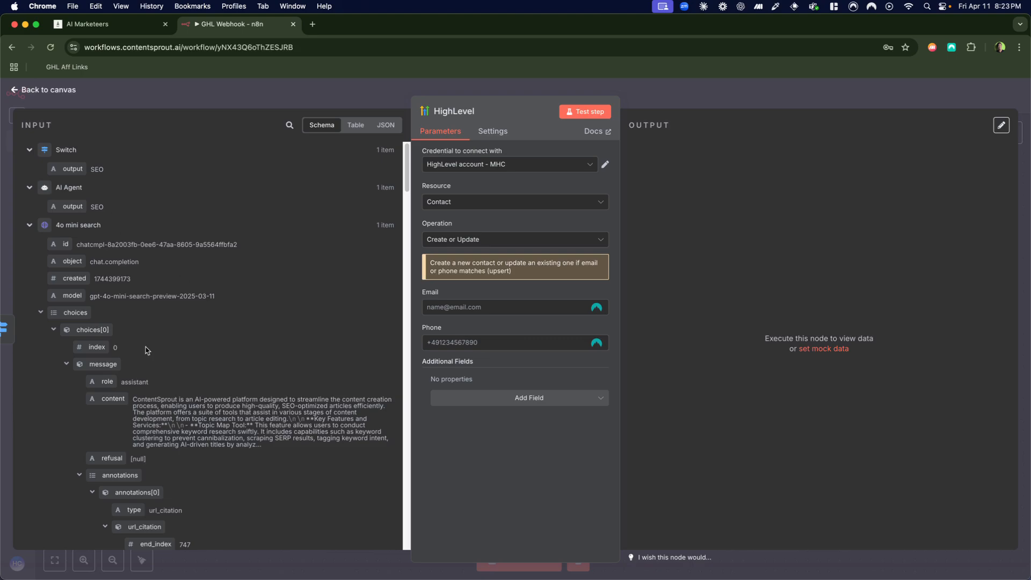
Step: Map the Webhook node's customData email value into the HighLevel node's Email field
scroll(144, 350, down, 5)
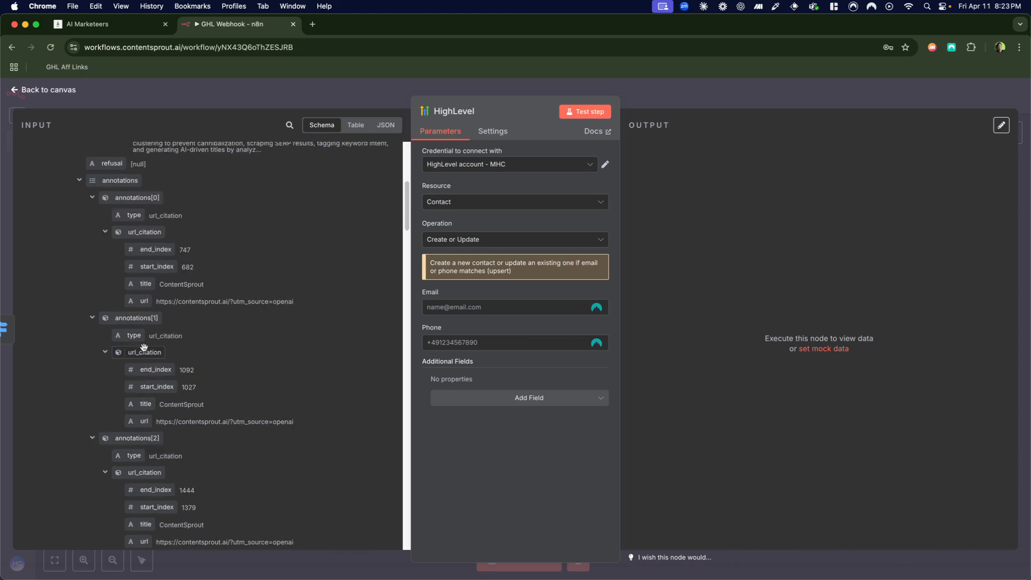
click(355, 125)
click(115, 147)
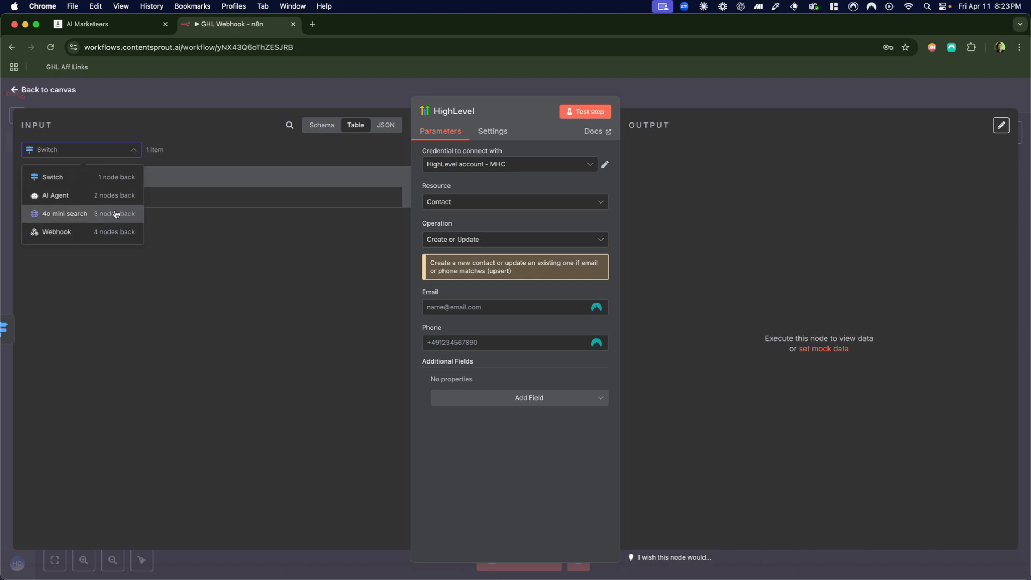
click(92, 231)
scroll(283, 269, right, 3)
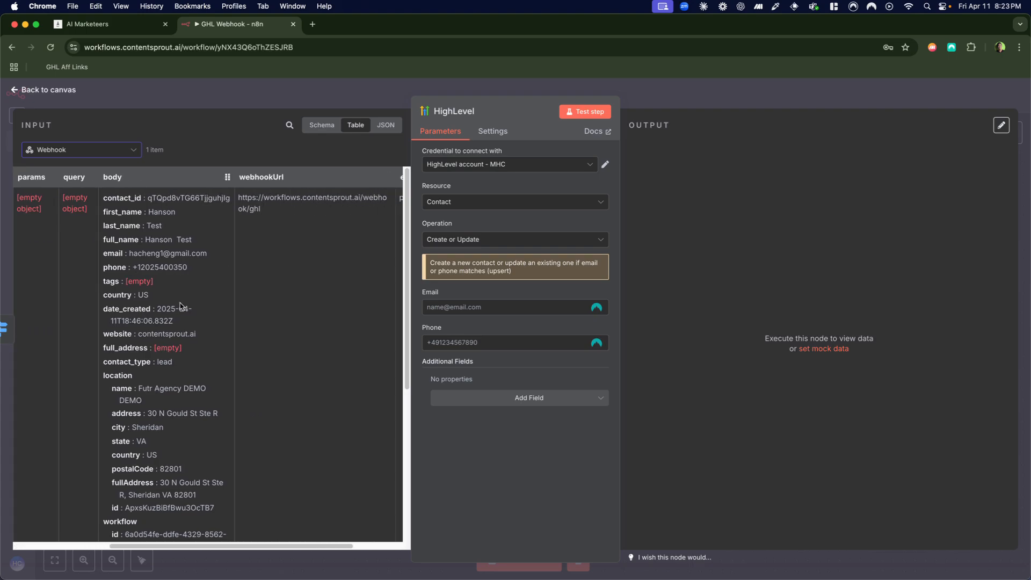
scroll(180, 304, down, 5)
drag(121, 467, 468, 301)
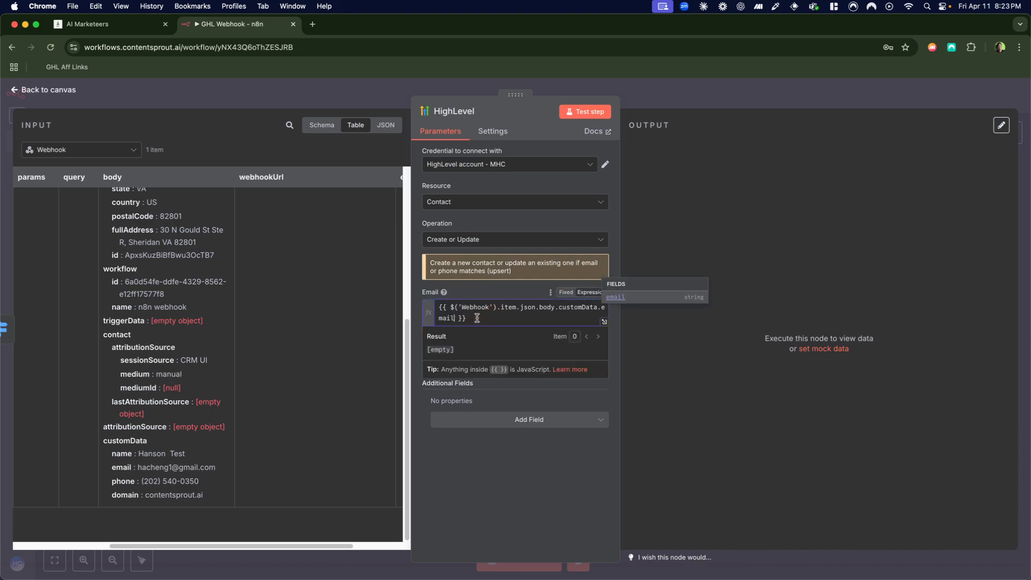
Step: Add Tags as an additional field in the HighLevel node's contact parameters
click(529, 420)
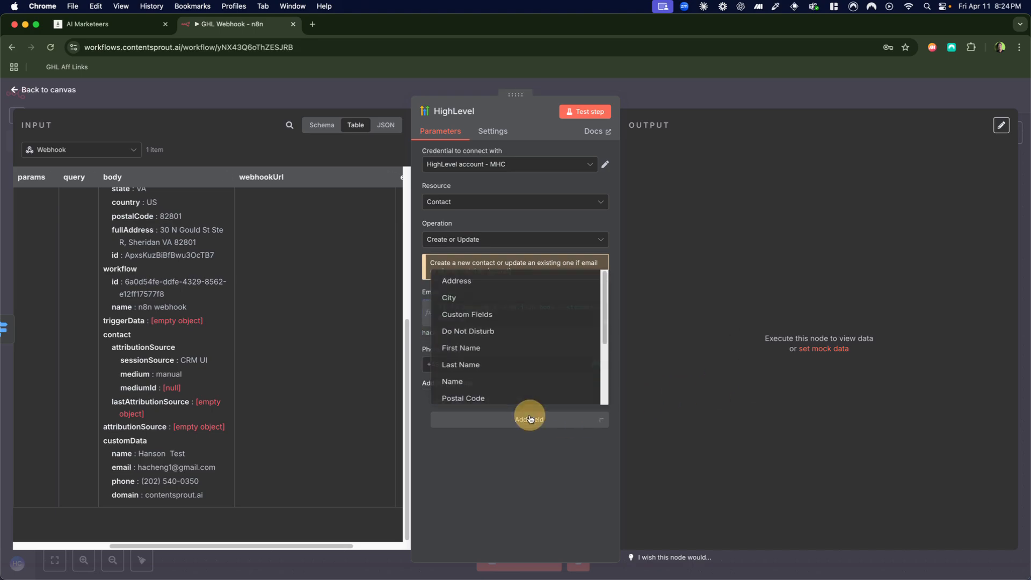
scroll(483, 378, down, 3)
click(477, 357)
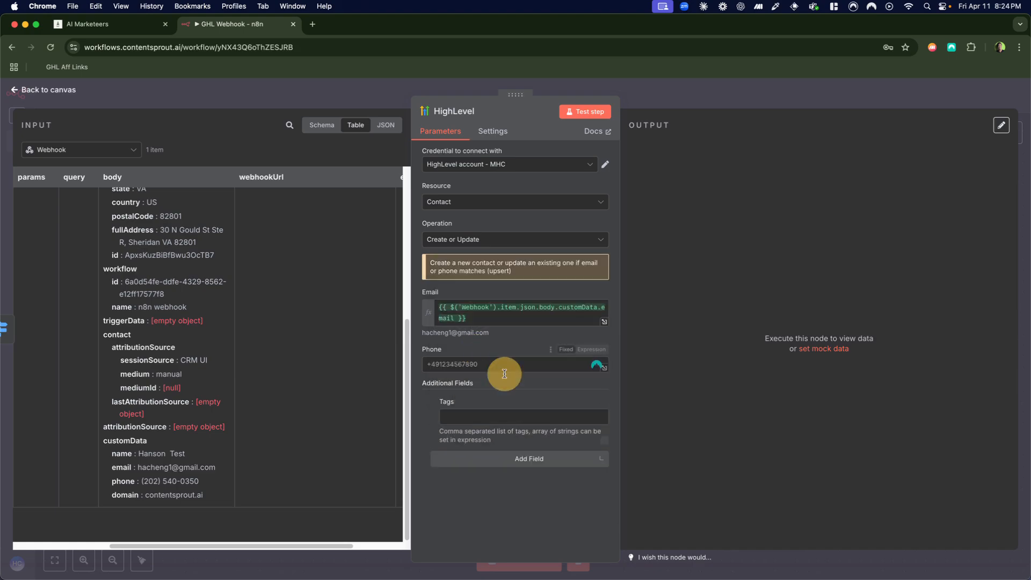
click(480, 416)
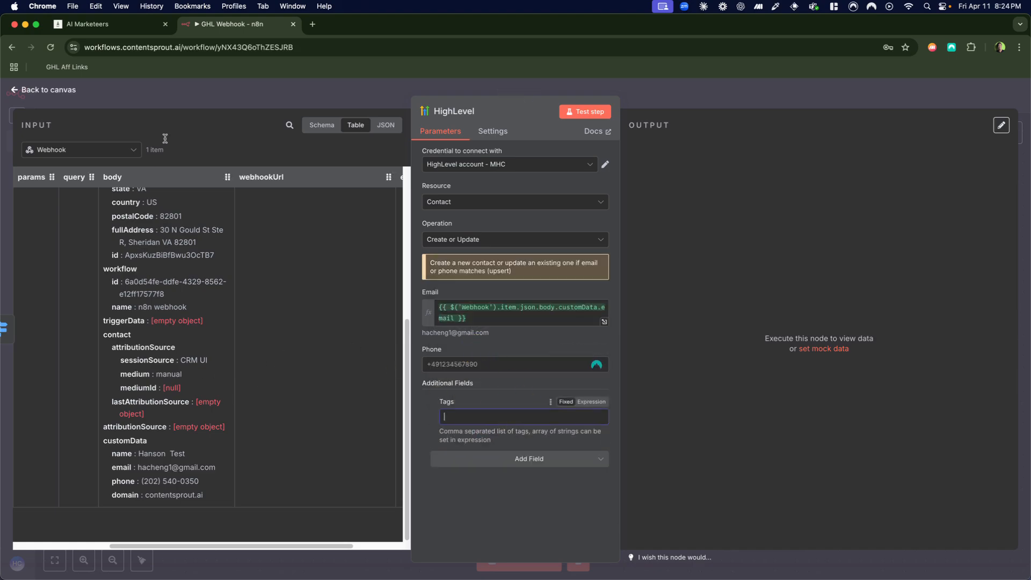
Step: Move the HighLevel node up and away from the Switch on the canvas, and enter SEO as its contact tag
click(227, 101)
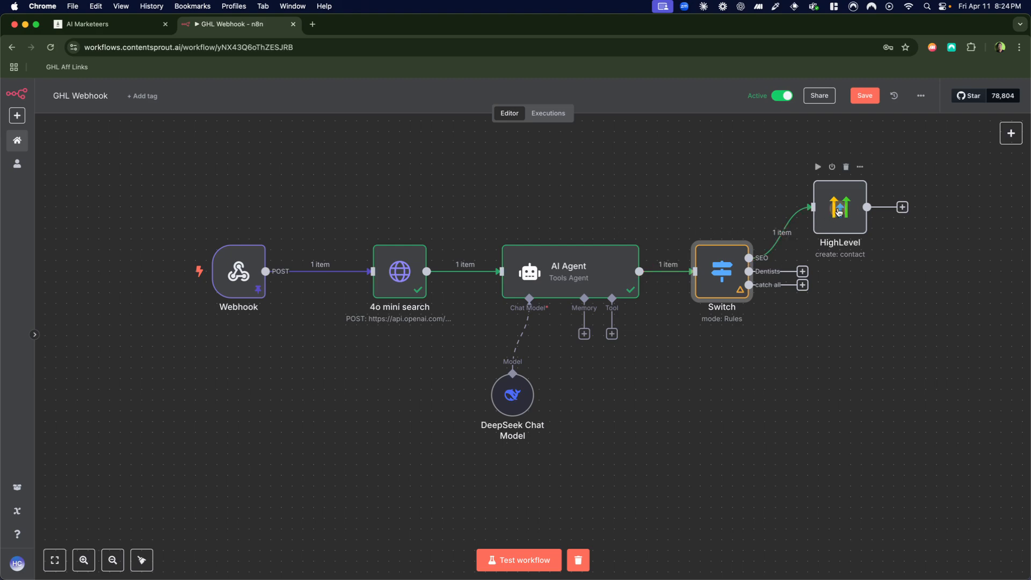
drag(841, 210, 874, 189)
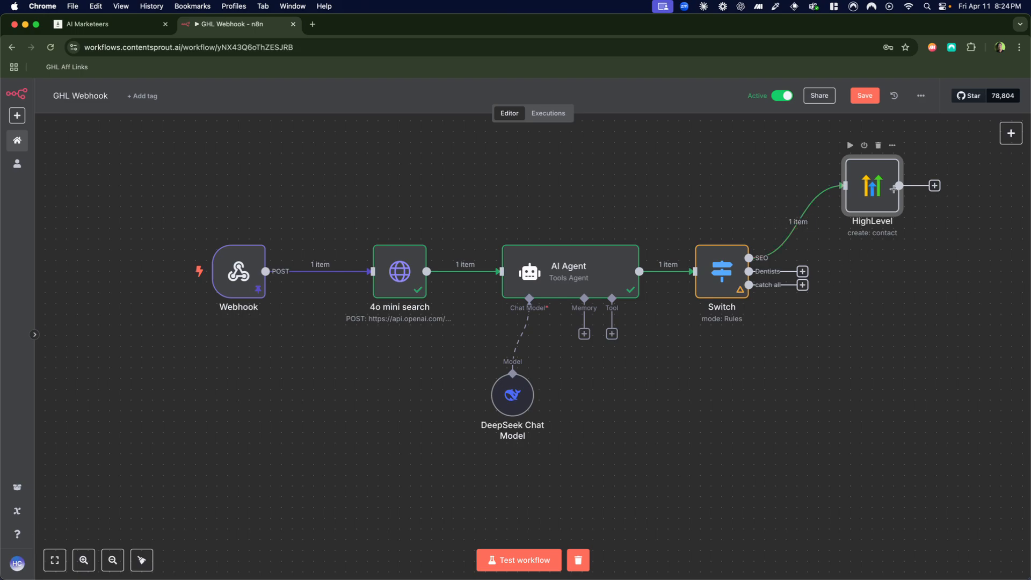
double_click(892, 188)
click(490, 414)
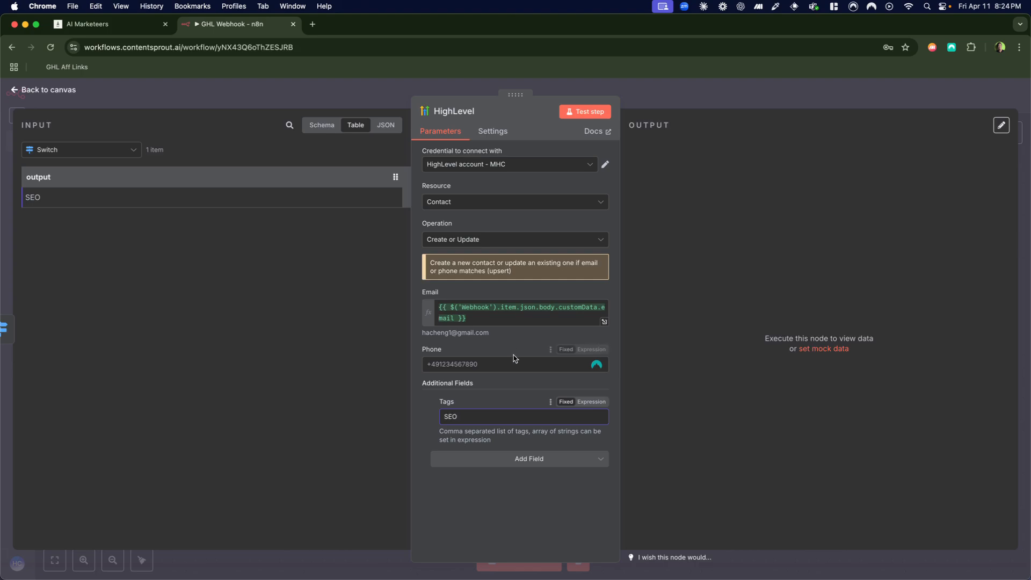
Step: Replace the fixed tag with the Switch output expression {{ $json.output }}, then test the HighLevel node and review its output
double_click(476, 419)
key(BackSpace)
drag(375, 177, 448, 415)
click(442, 523)
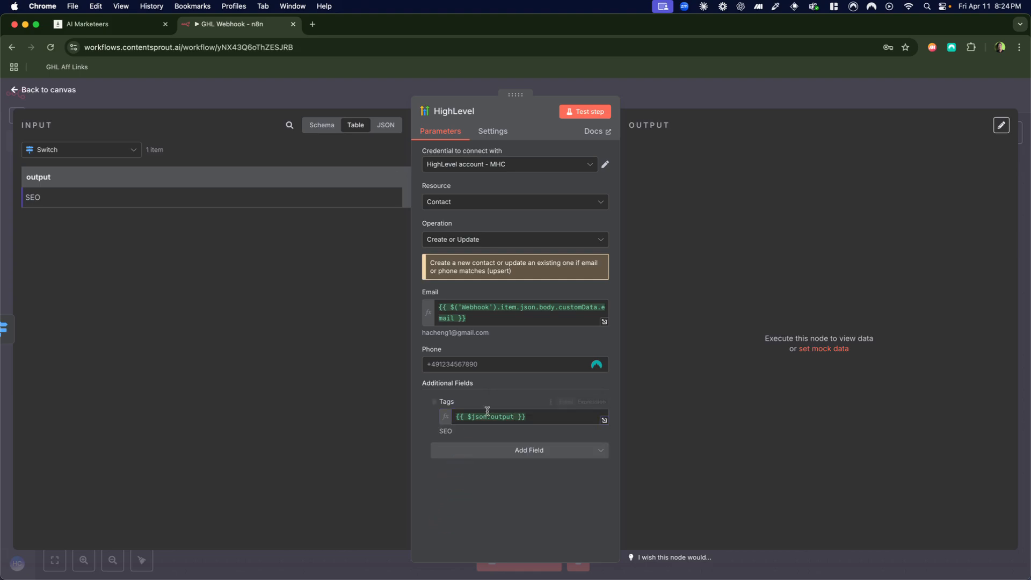
click(591, 112)
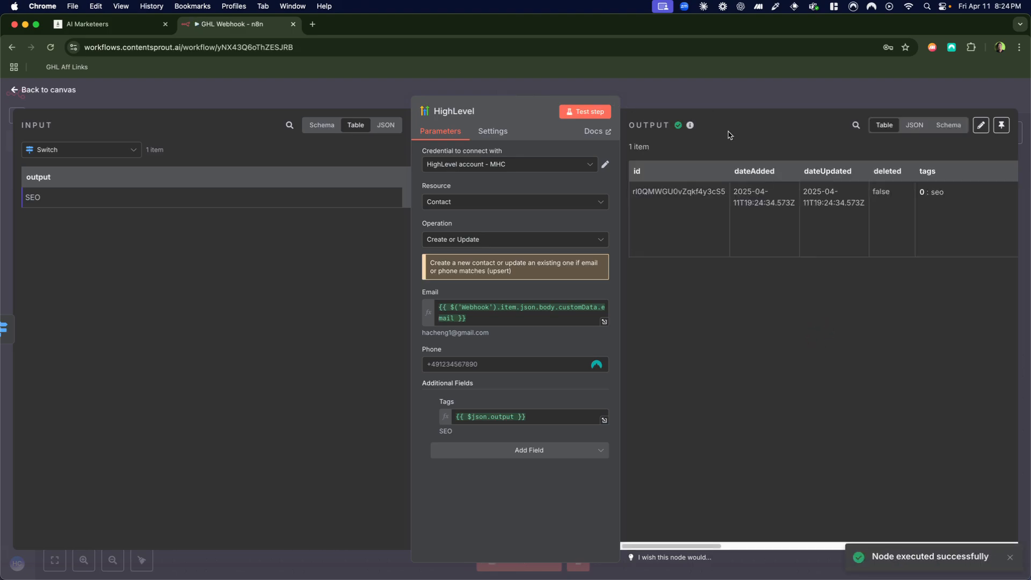
scroll(869, 230, right, 3)
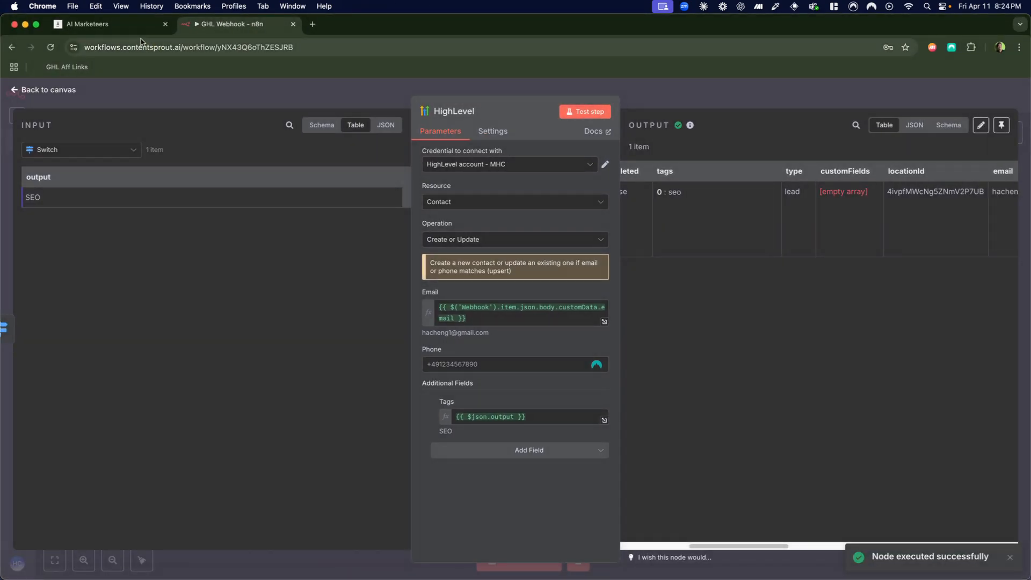
Step: Switch to HighLevel and check the Tags section of the test contact's record
click(118, 23)
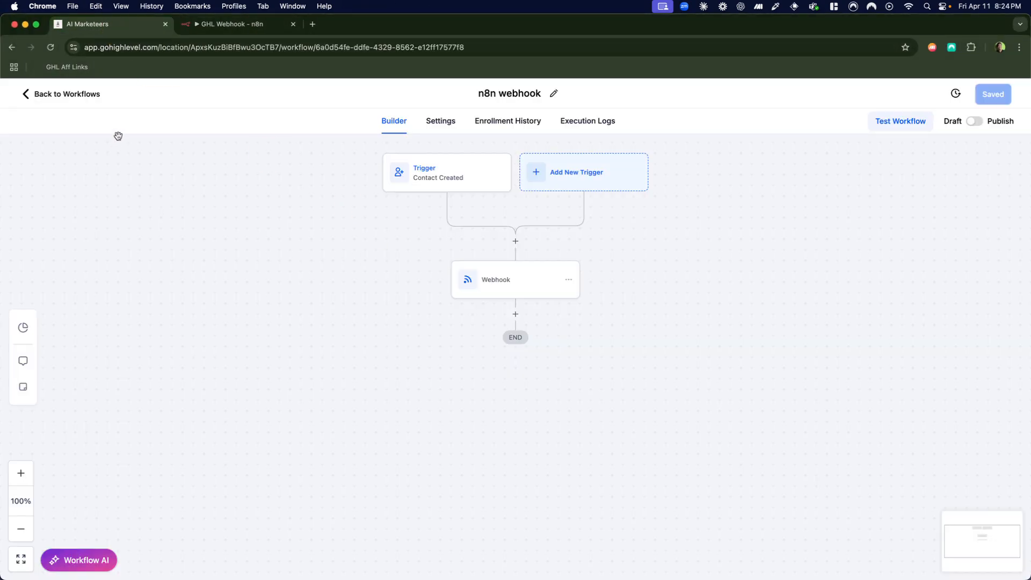
click(44, 94)
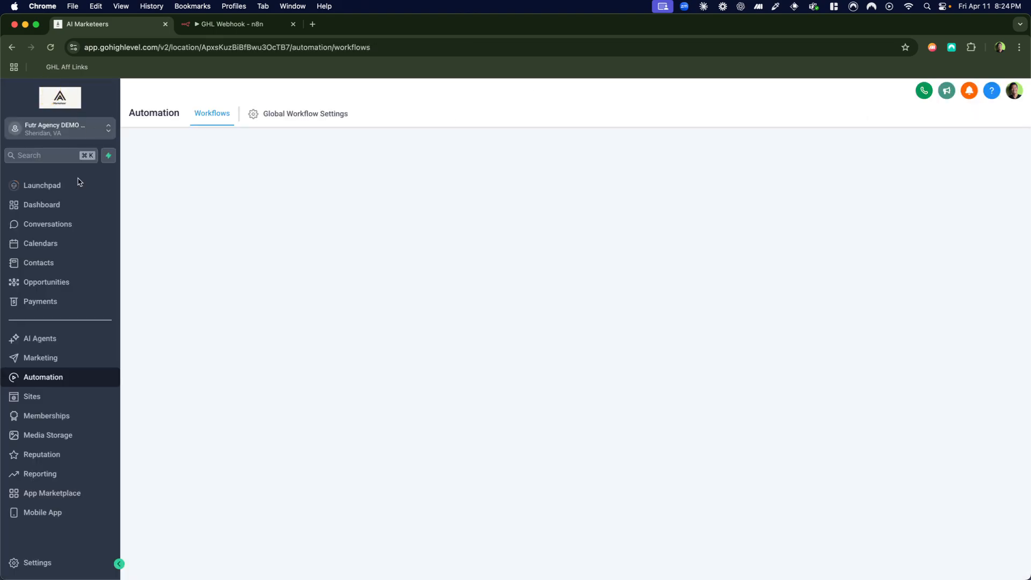
click(38, 262)
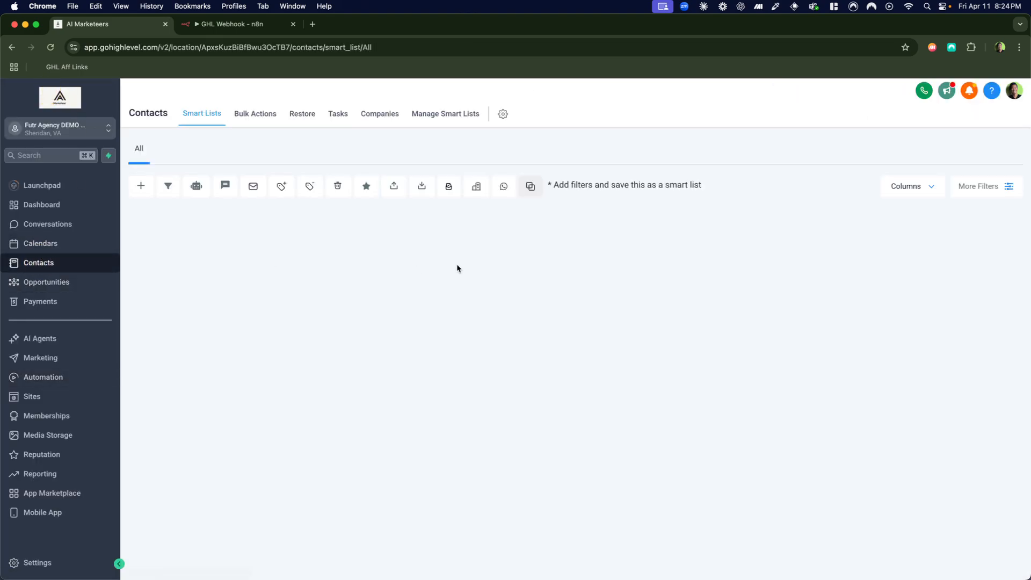
click(56, 261)
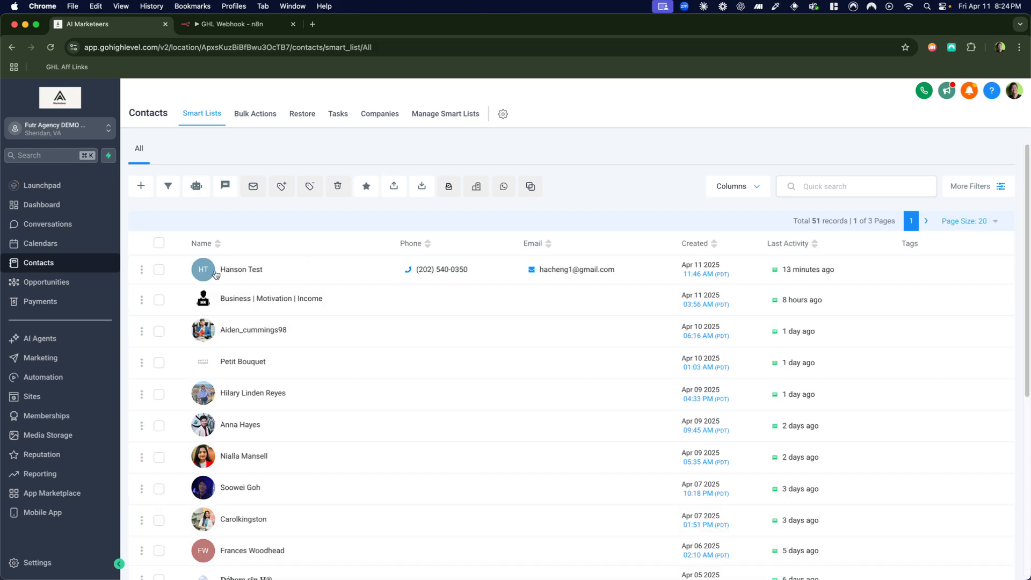
click(236, 268)
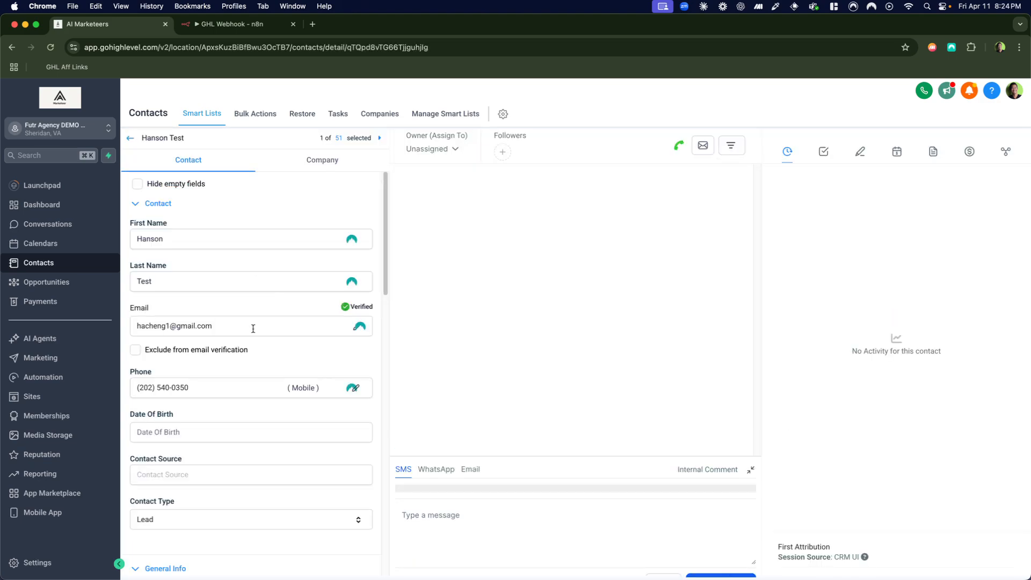
scroll(253, 329, down, 10)
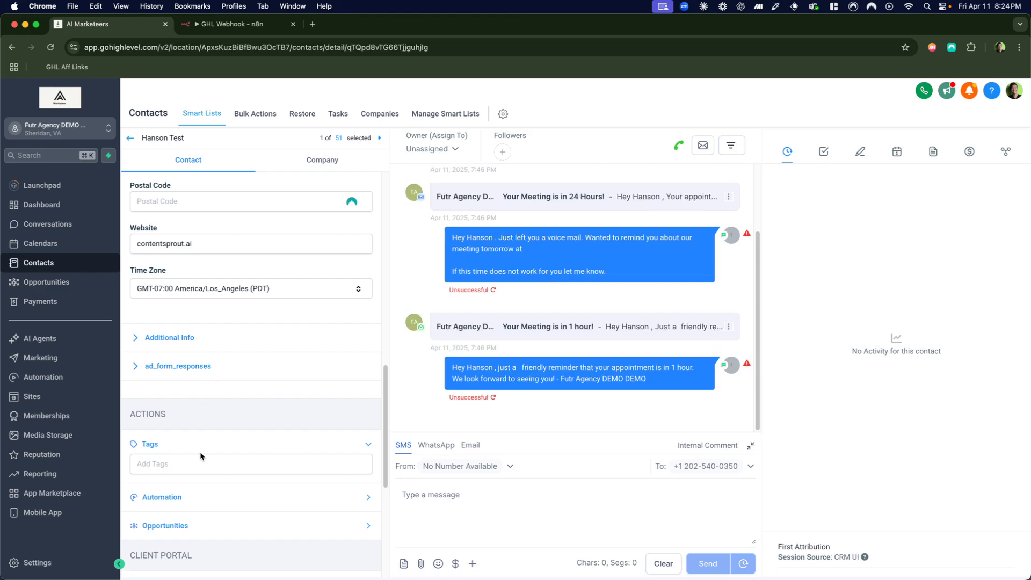
Step: Create a new tag named "seo" in the HighLevel account settings
click(38, 562)
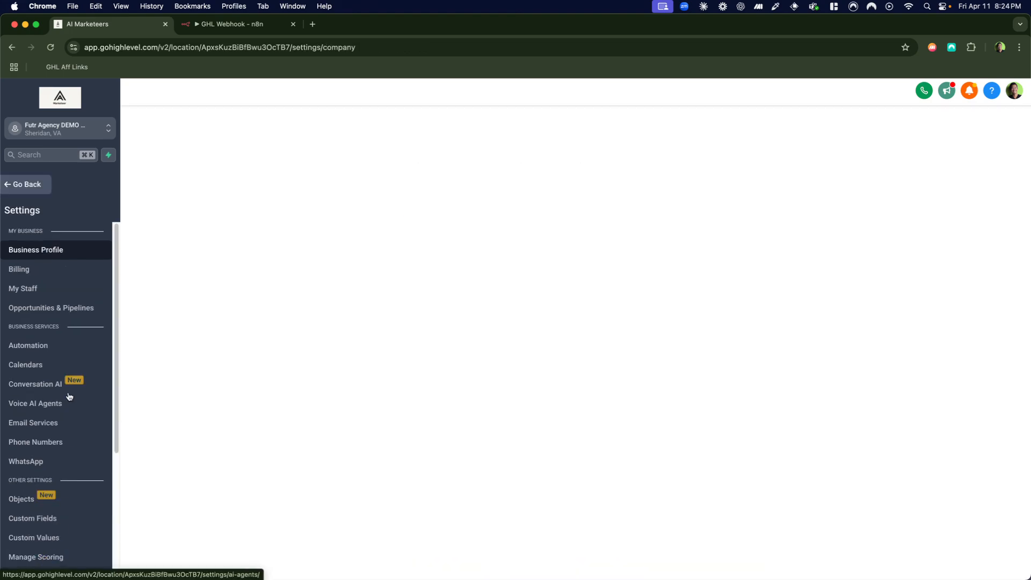
scroll(65, 395, down, 5)
click(28, 492)
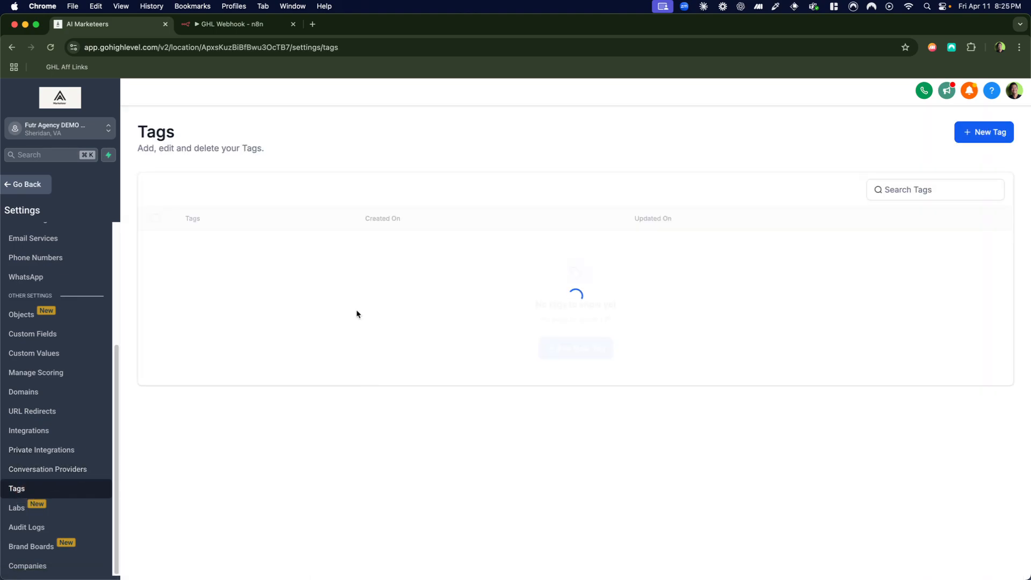
click(589, 348)
click(460, 357)
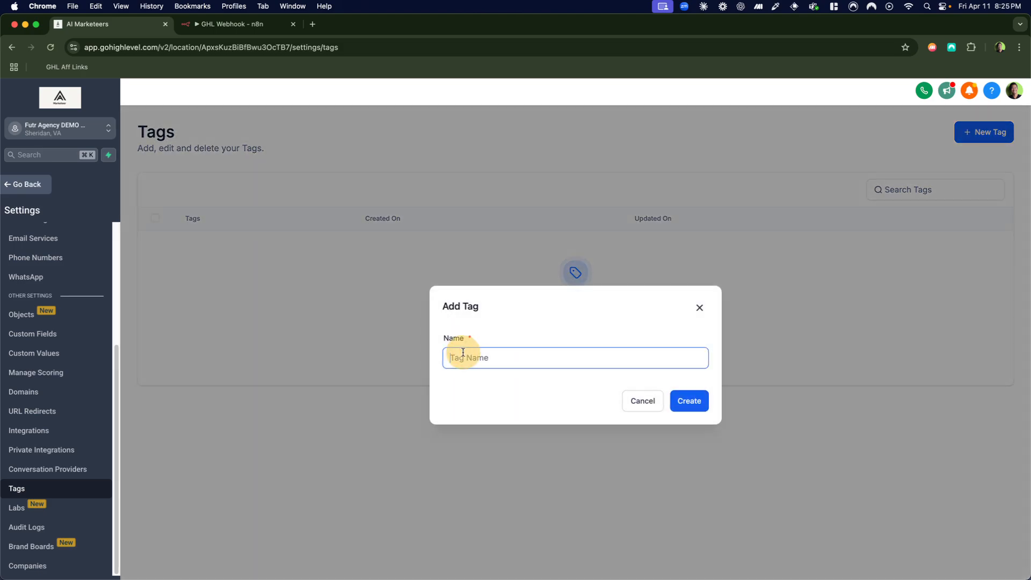
text(seo)
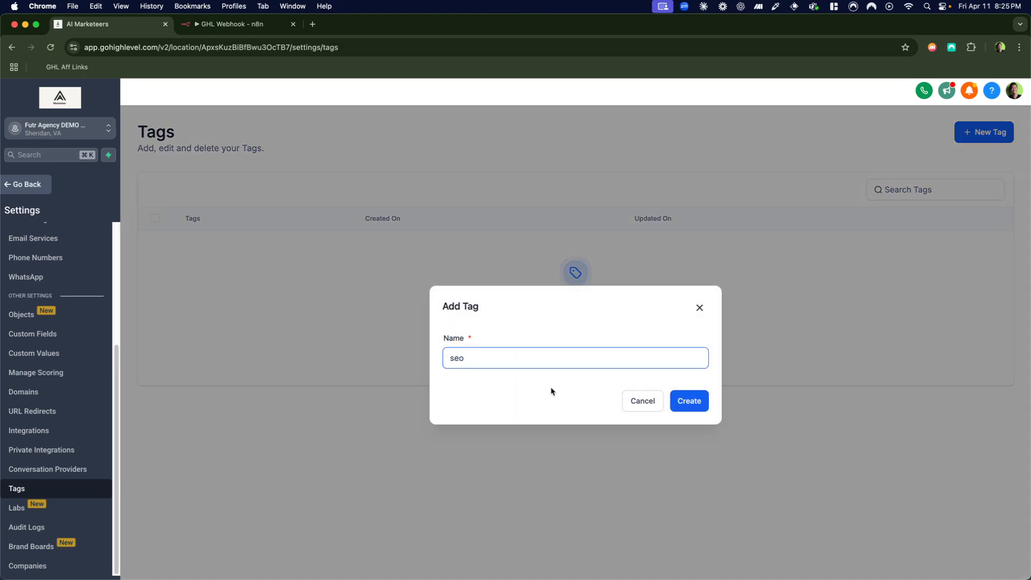
click(691, 398)
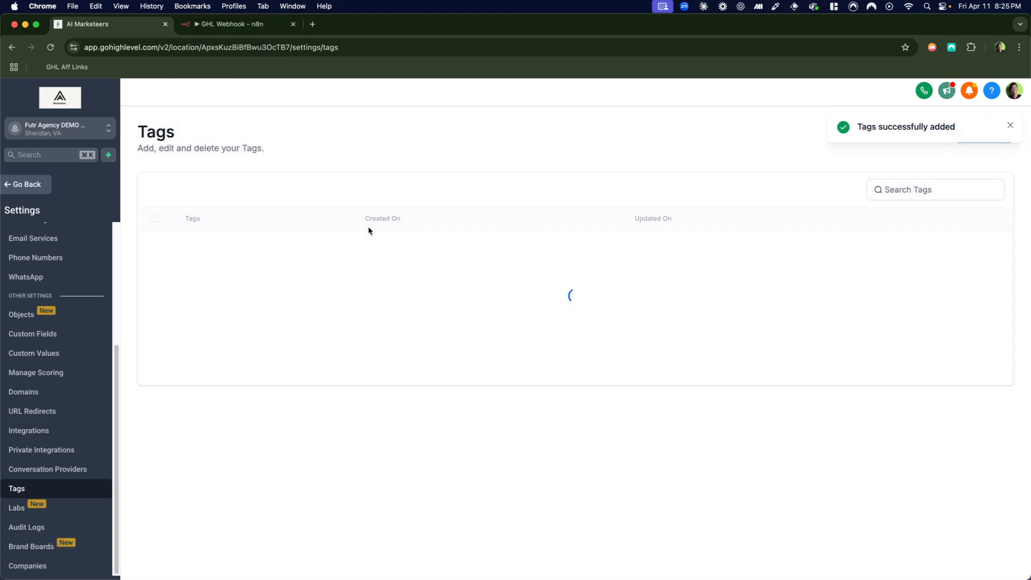
Step: Switch back to n8n, review the HighLevel node's output columns and test the node again
click(250, 28)
click(732, 82)
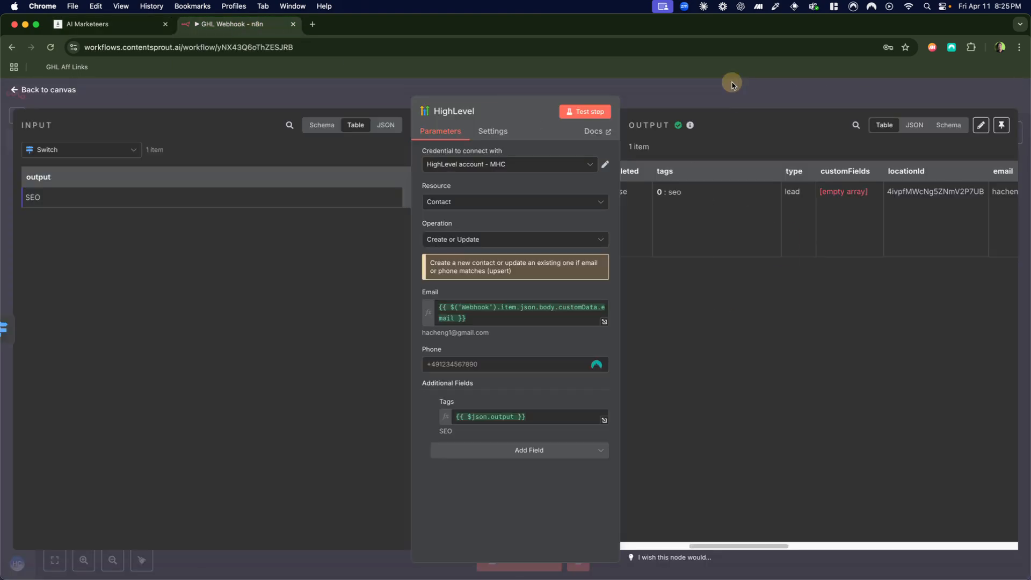
click(878, 184)
double_click(878, 184)
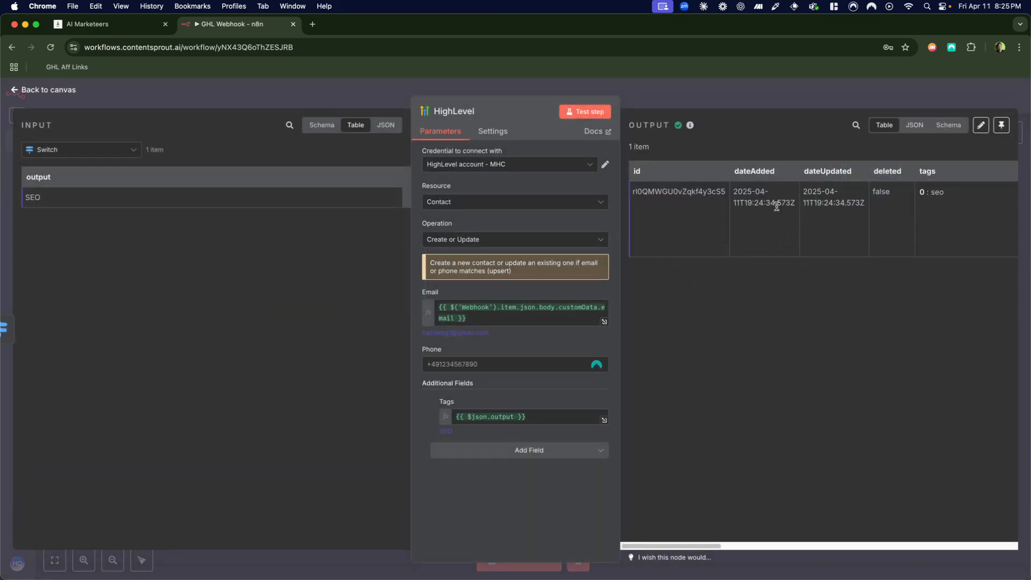
scroll(794, 213, right, 3)
scroll(766, 214, left, 3)
click(593, 111)
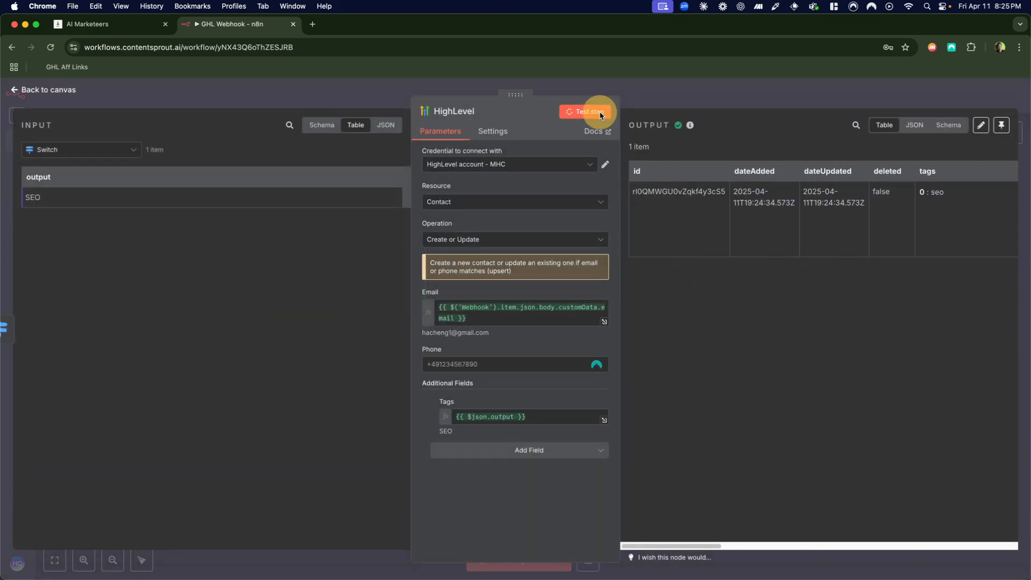
Step: Return to the test contact's record in HighLevel and recheck its Tags section
click(122, 22)
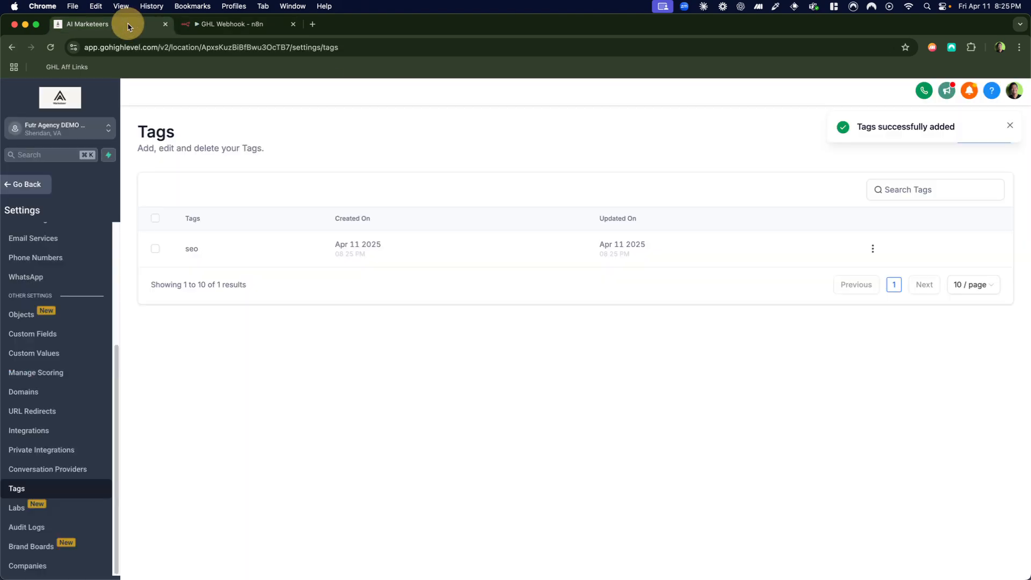
click(27, 184)
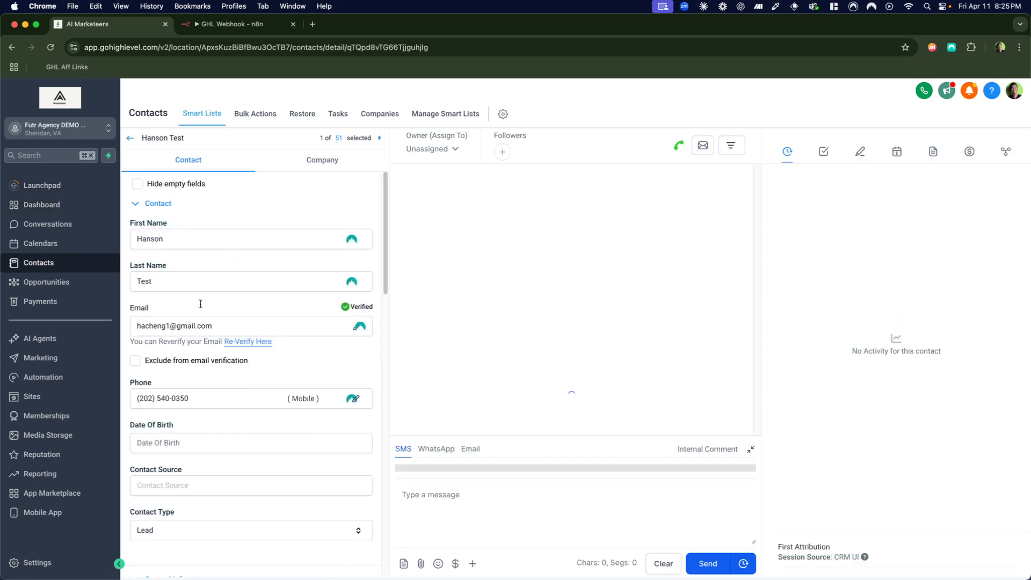
scroll(177, 419, down, 6)
scroll(173, 423, down, 6)
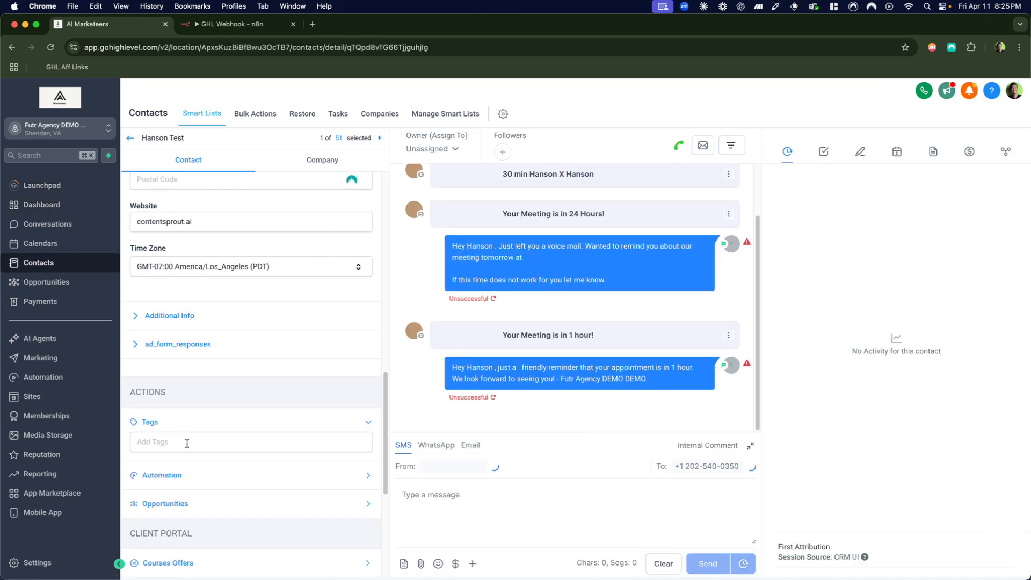
Step: Reload the test contact's record in HighLevel and look through it down to the Tags section
click(306, 439)
click(295, 408)
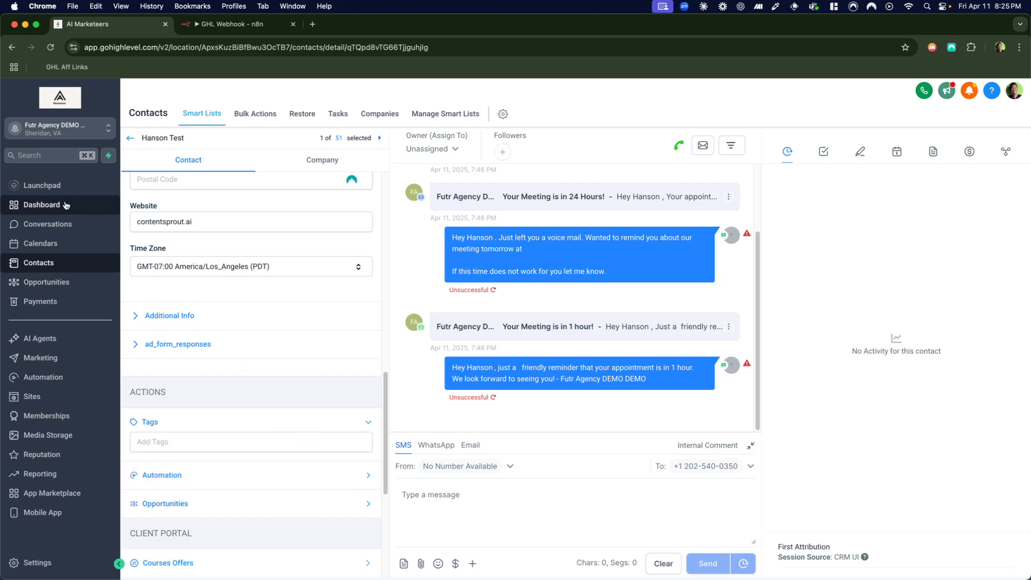
click(49, 48)
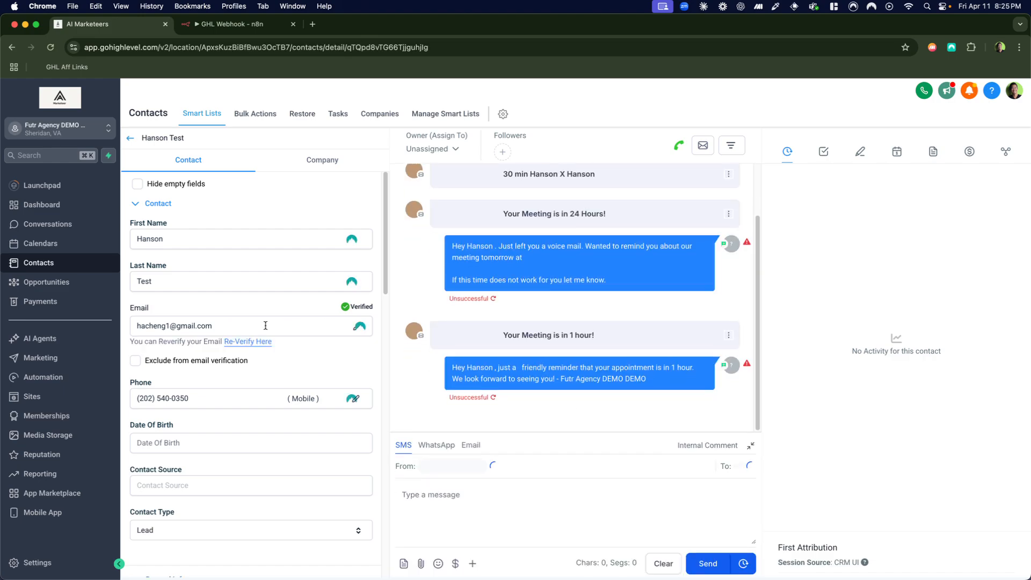
scroll(264, 326, down, 10)
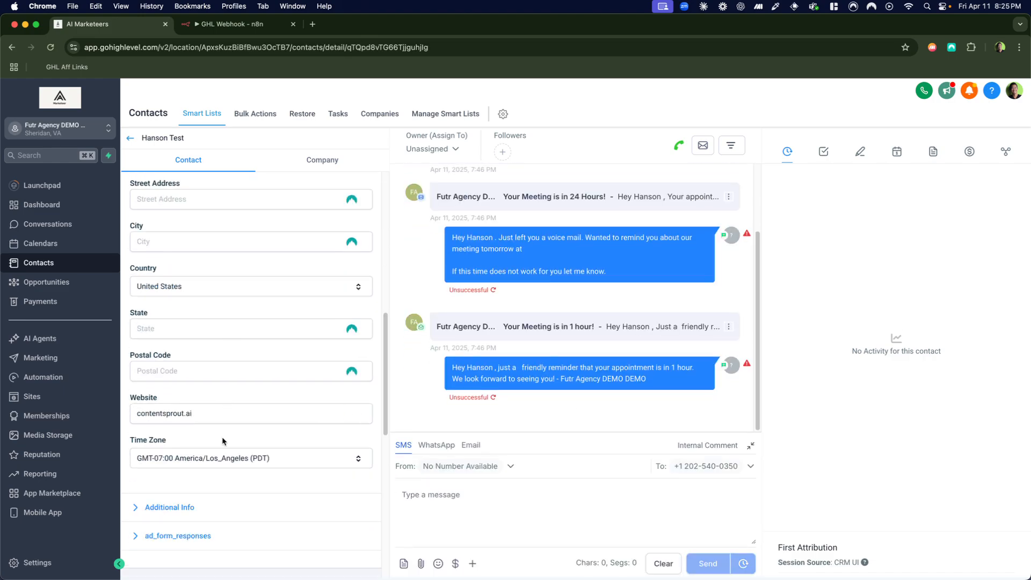
scroll(225, 442, down, 4)
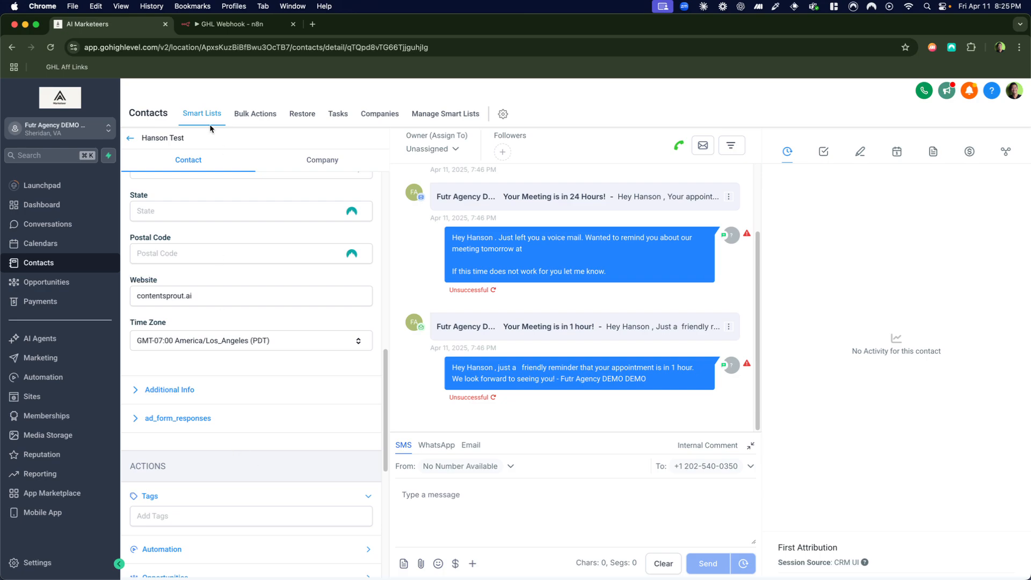
Step: Switch to n8n, set the HighLevel node's credential to "HighLevel account - demo" and test the node
click(230, 23)
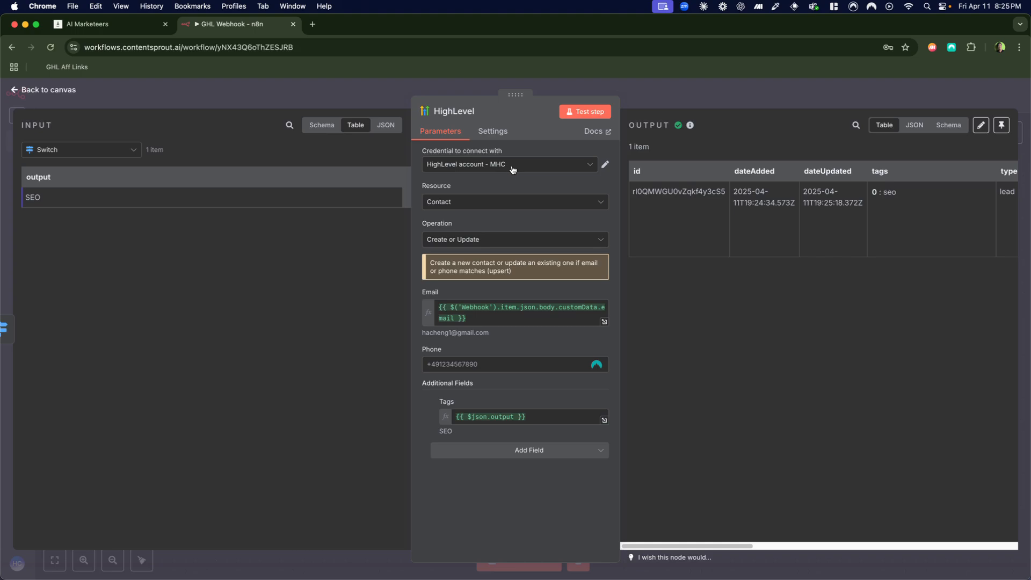
click(545, 166)
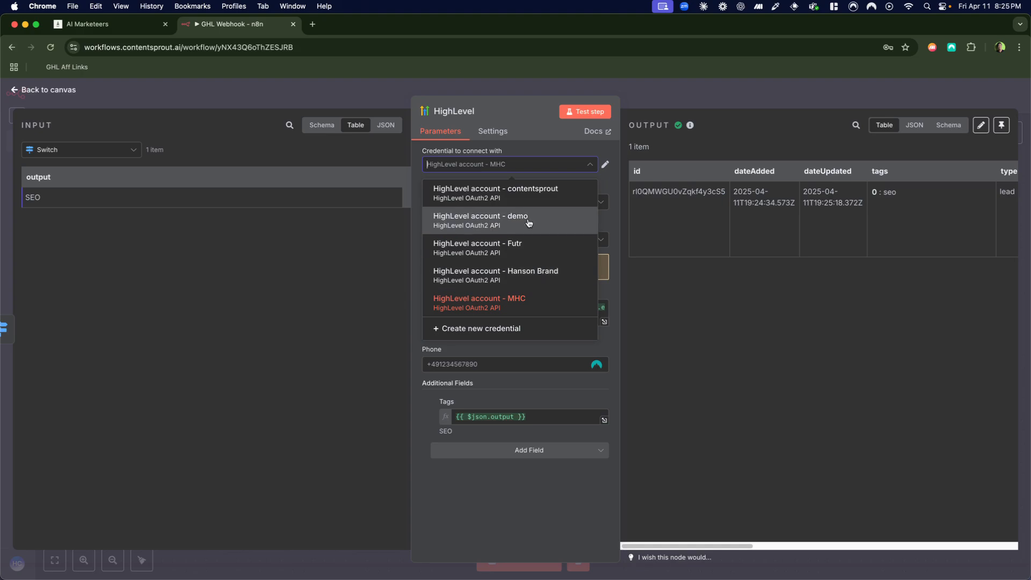
click(529, 221)
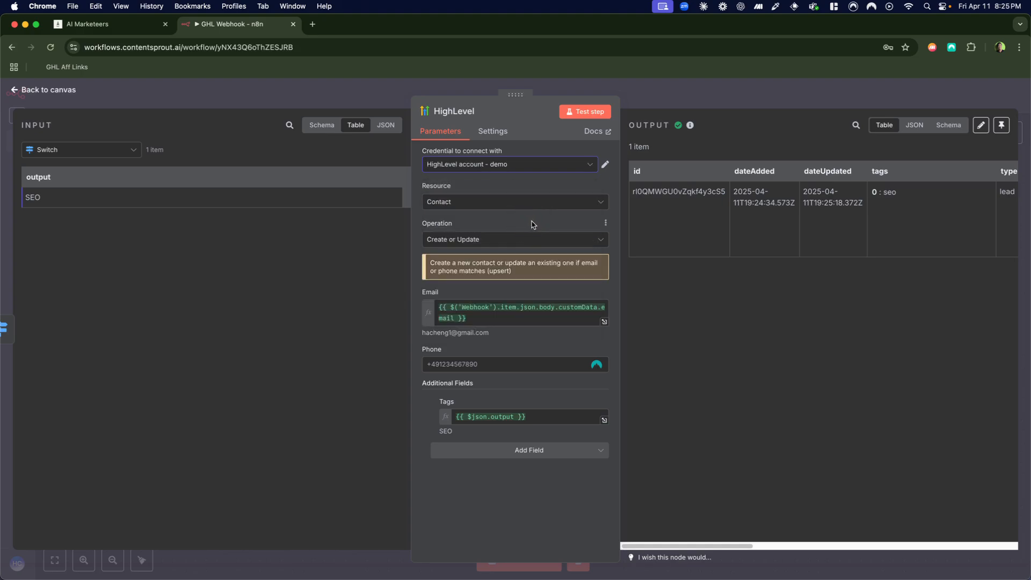
click(594, 112)
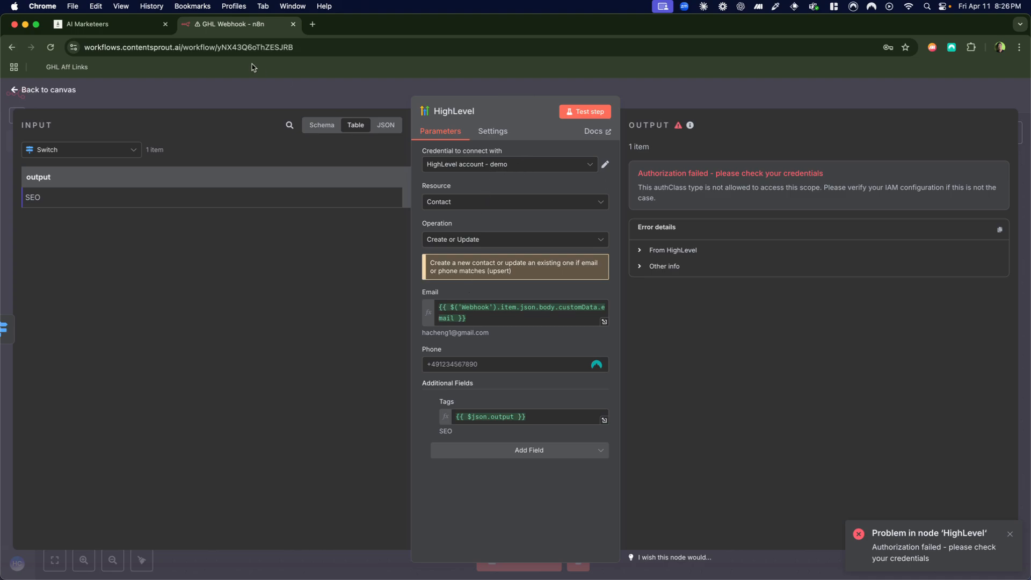
Step: Glance at the HighLevel contact record, then return to the n8n canvas and reposition the HighLevel node above the Switch node
click(102, 25)
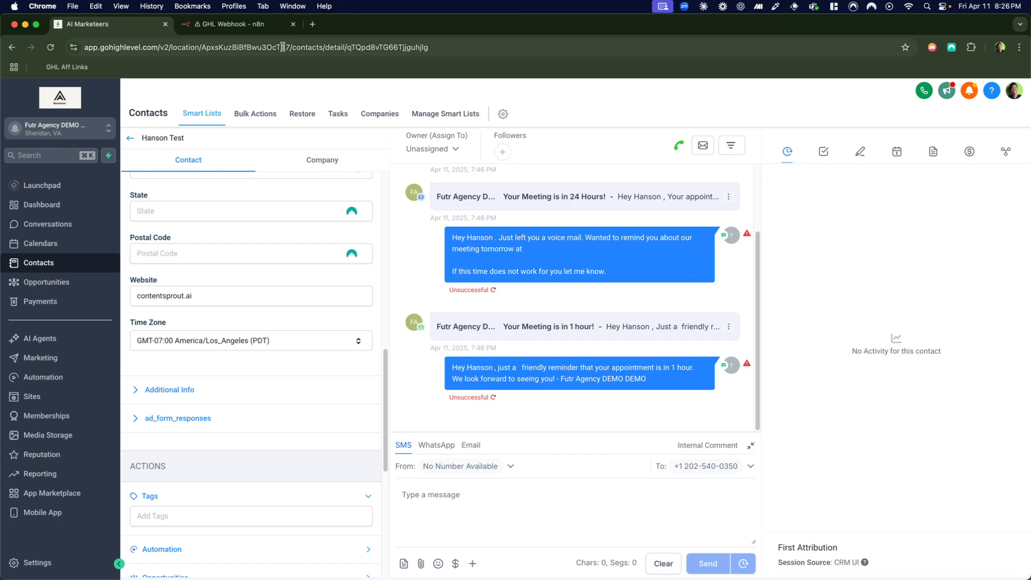
click(231, 24)
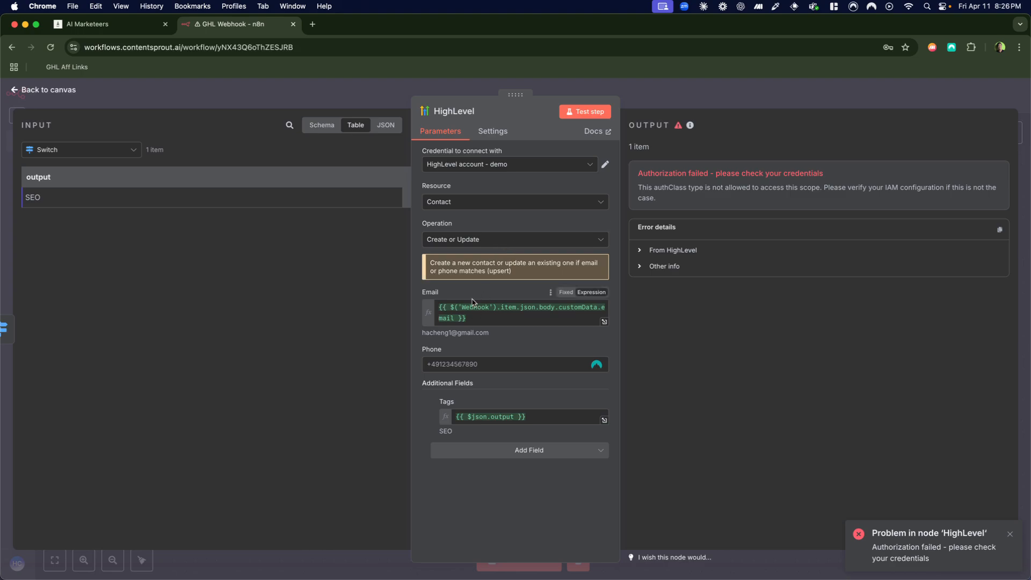
click(313, 98)
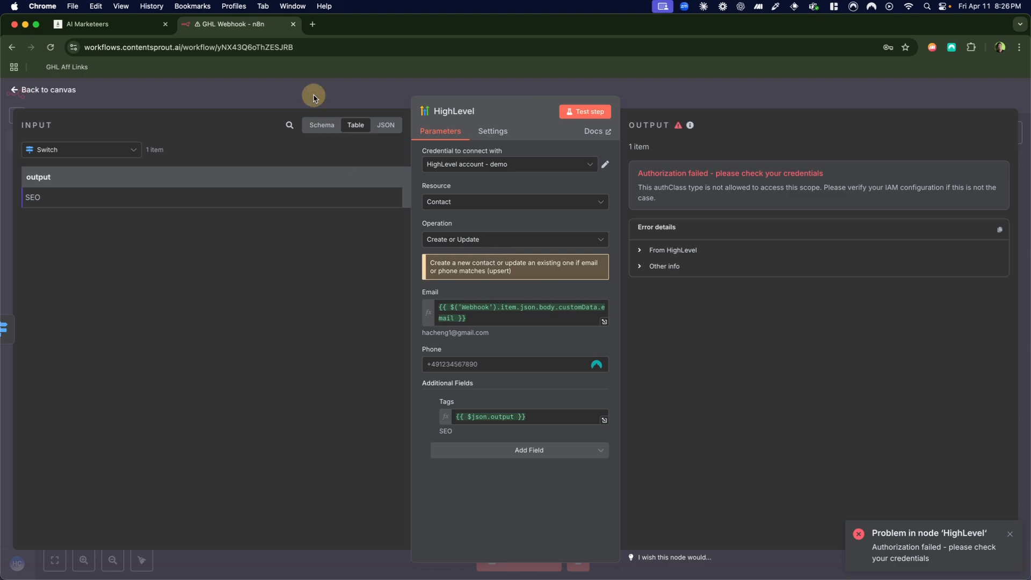
drag(864, 177, 859, 211)
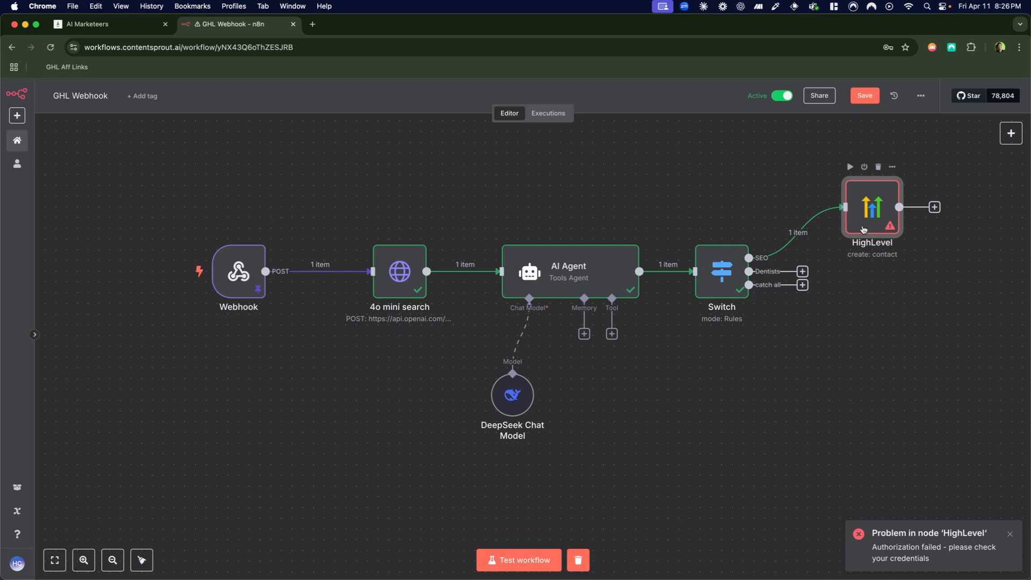
drag(864, 229, 874, 208)
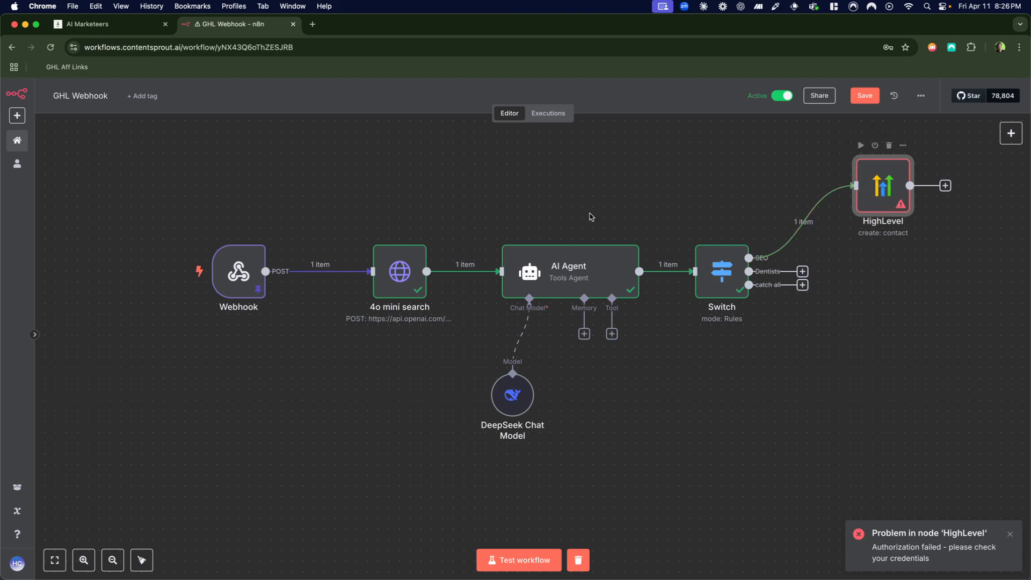
Step: Switch to HighLevel and review the test contact's Tags section and contact details
click(86, 24)
scroll(160, 257, down, 5)
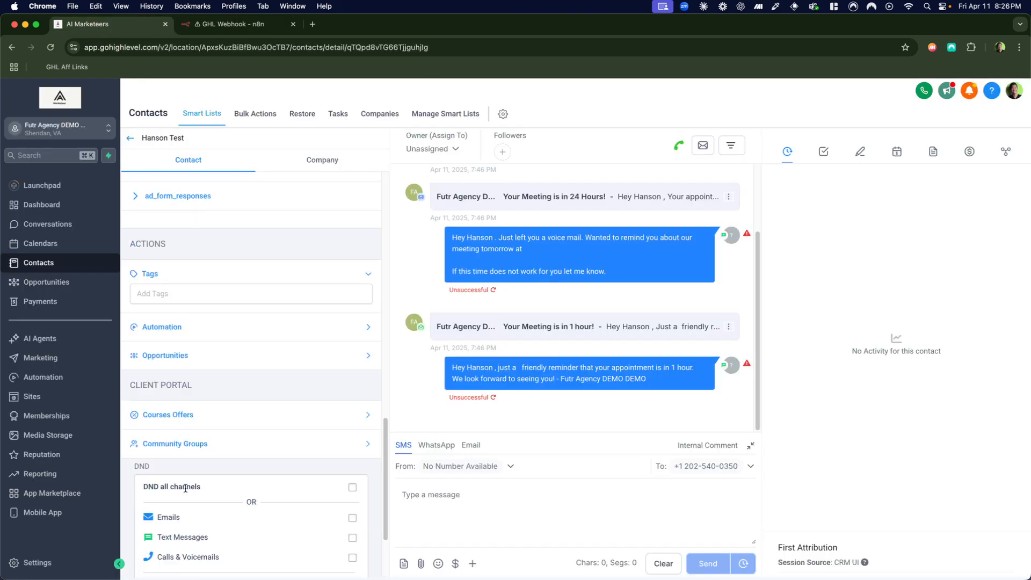
scroll(212, 287, up, 10)
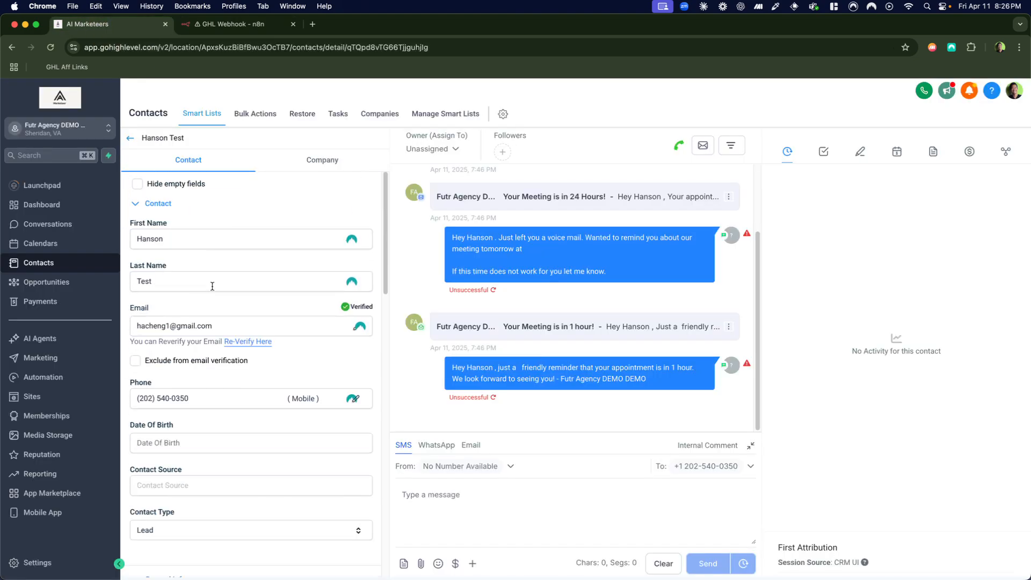